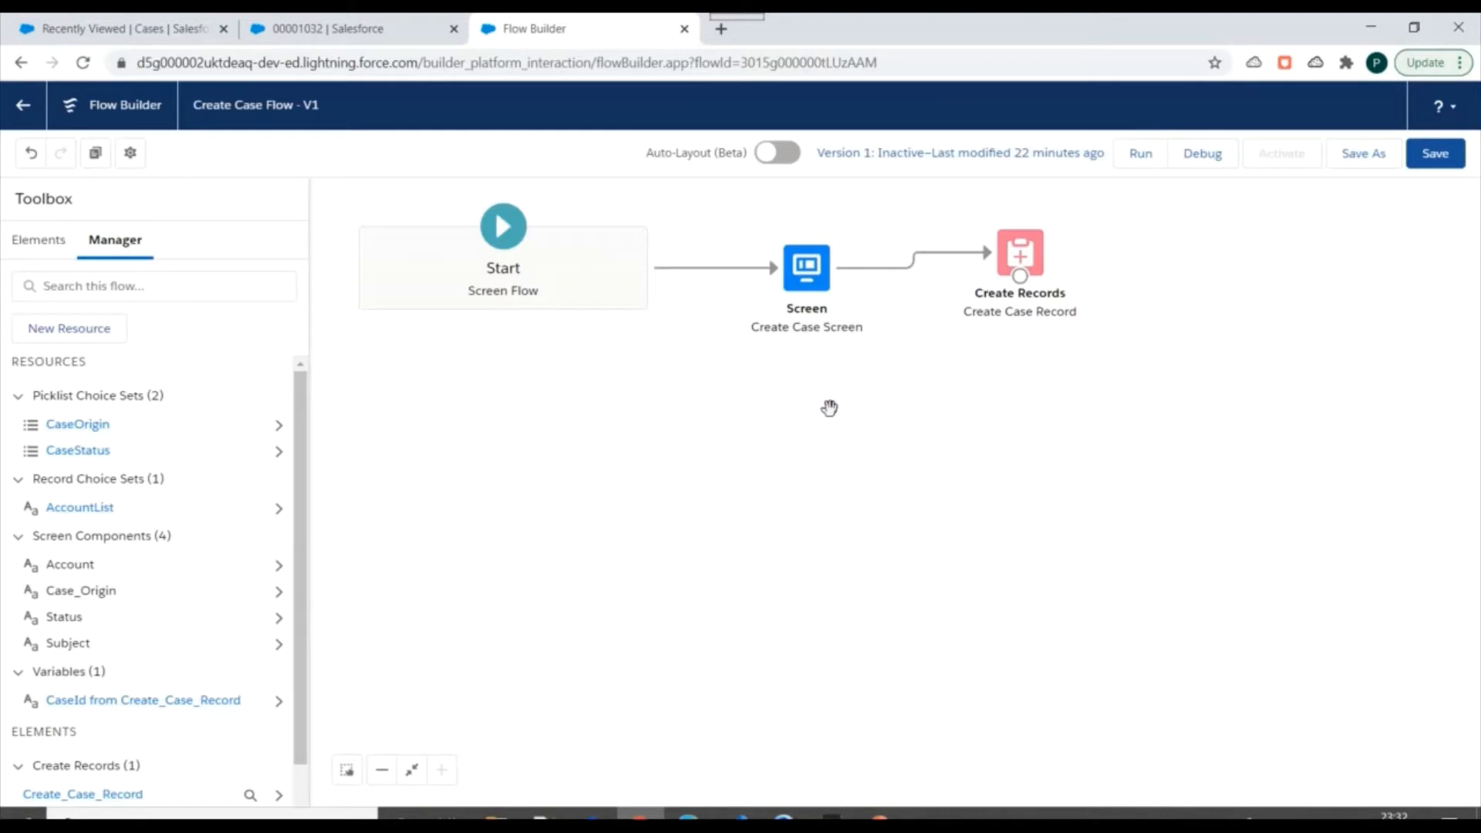
# Open the Create Case Screen element, examine its Status, Case Origin, Subject and Account fields, and close it.
pyautogui.doubleClick(807, 287)
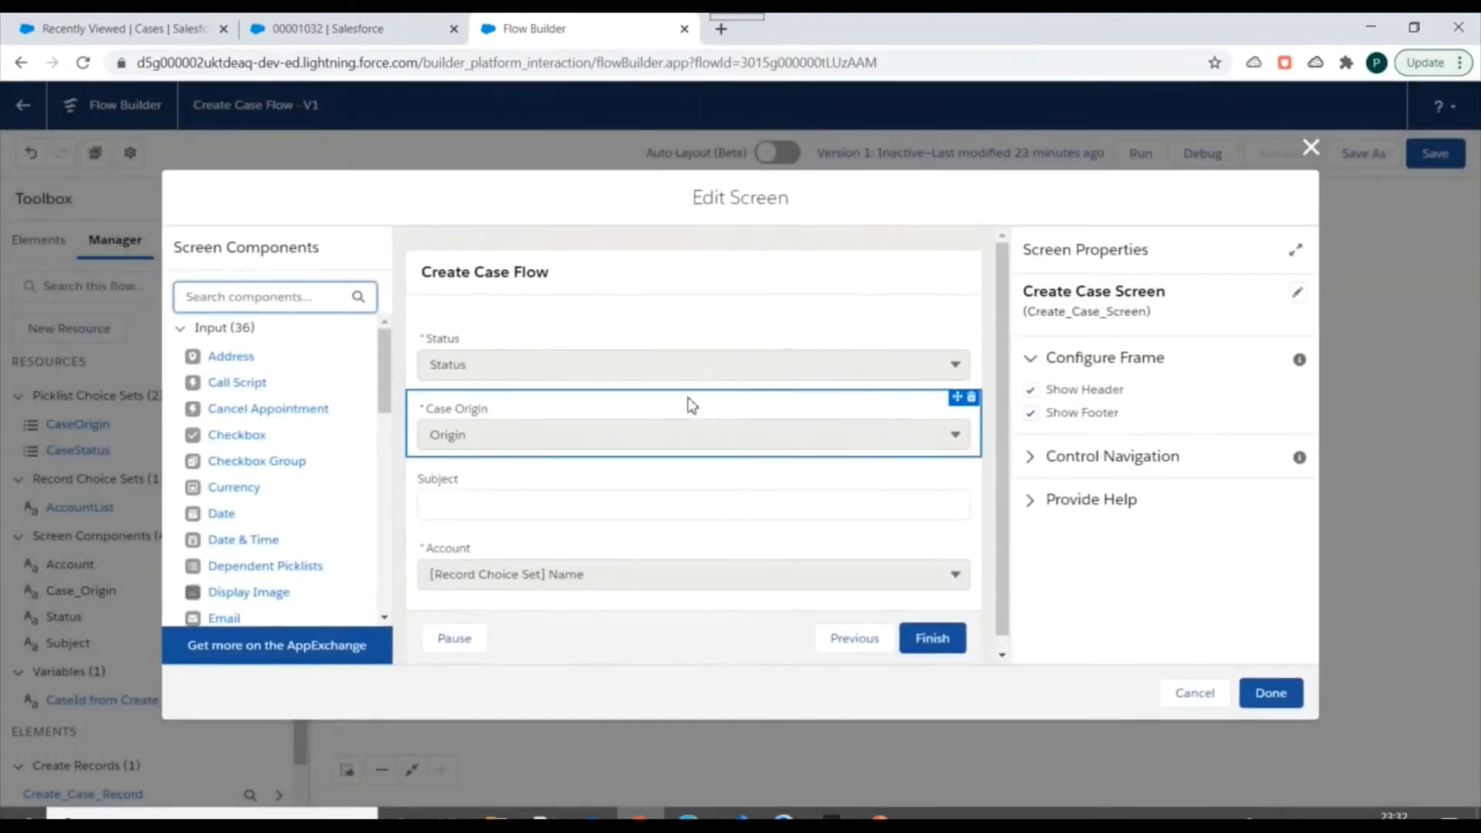
pyautogui.scroll(1, 573, 509)
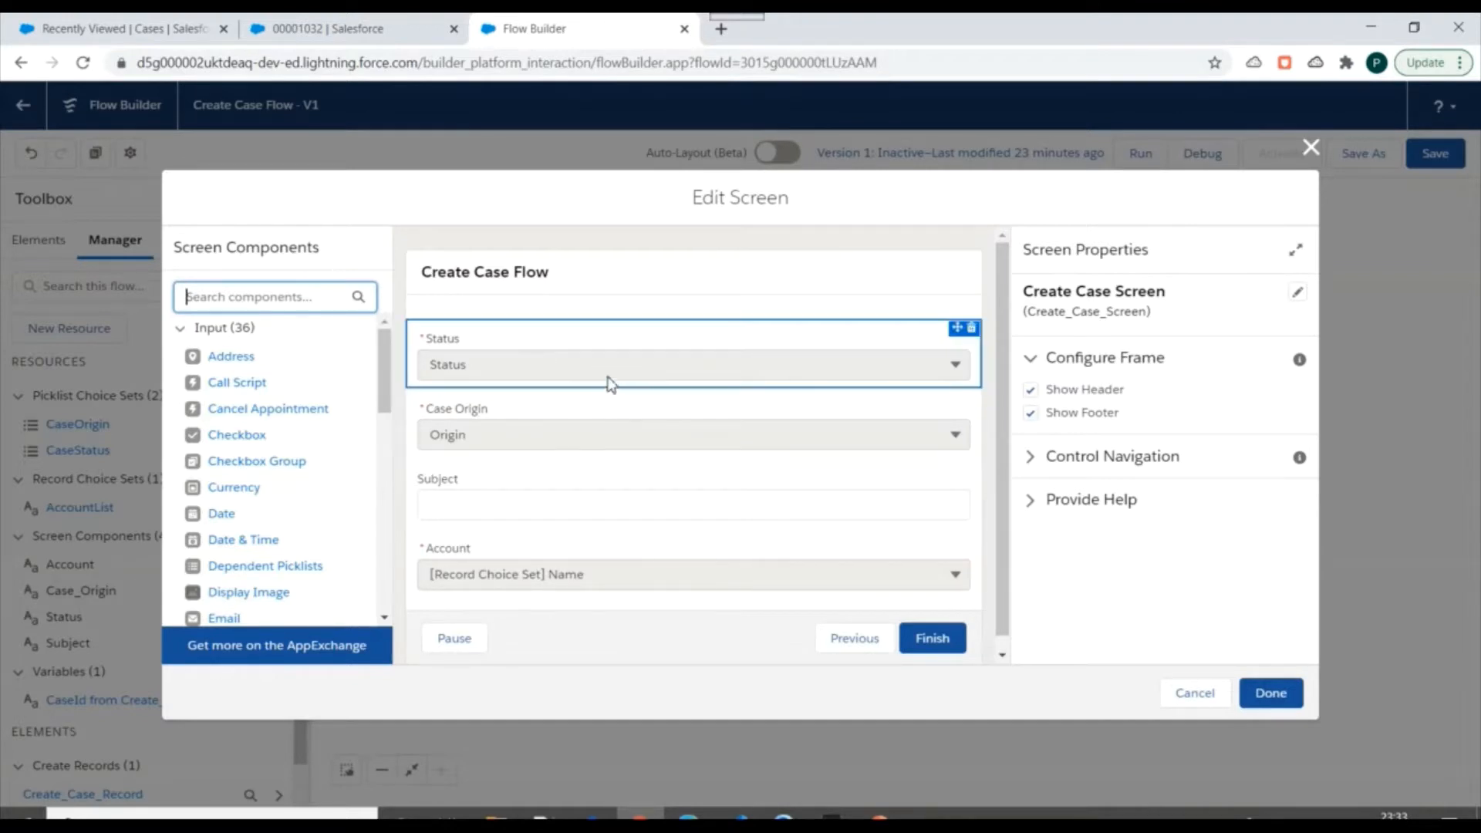
pyautogui.scroll(-1, 525, 463)
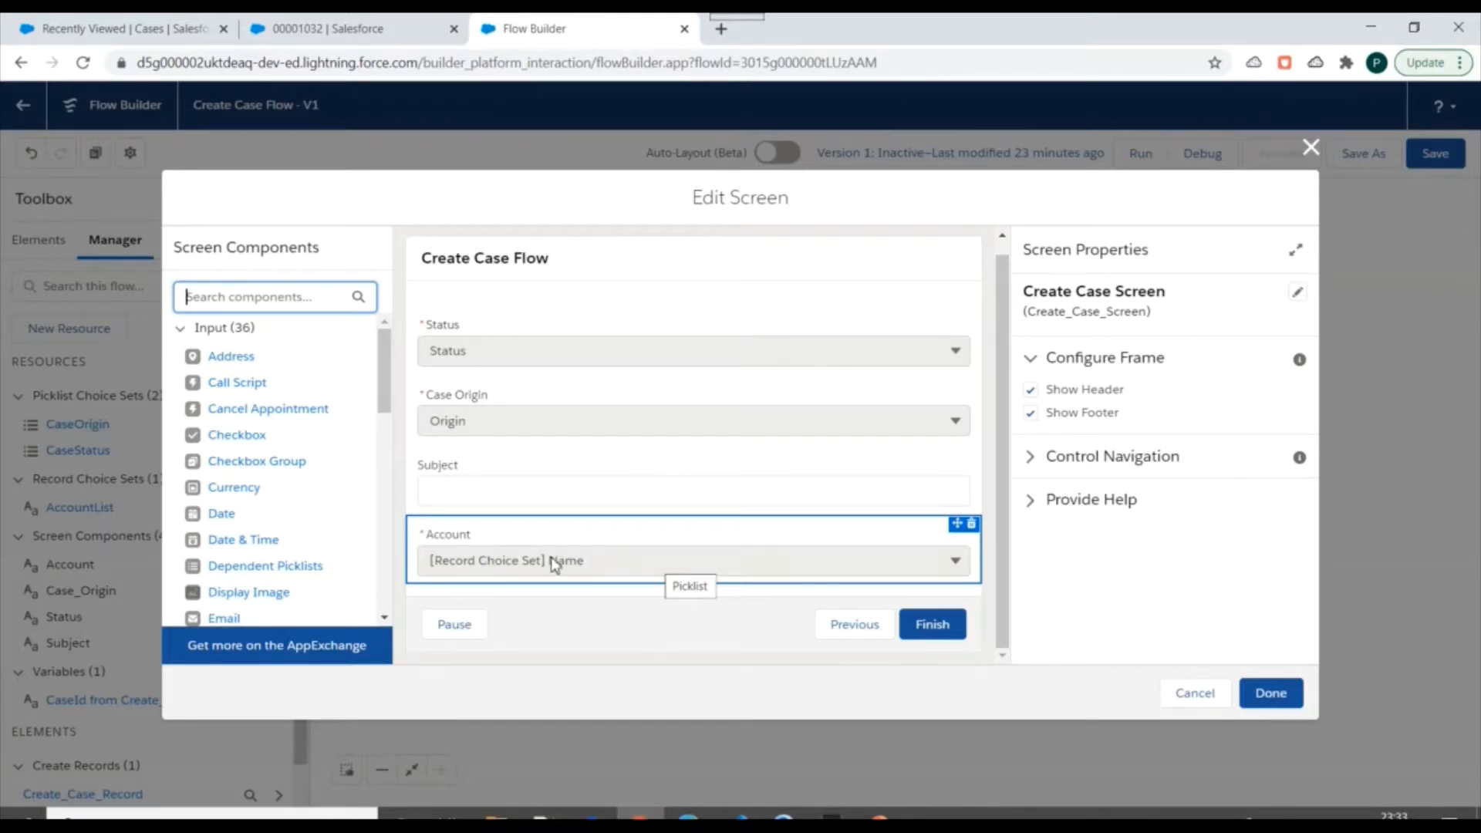
pyautogui.click(637, 491)
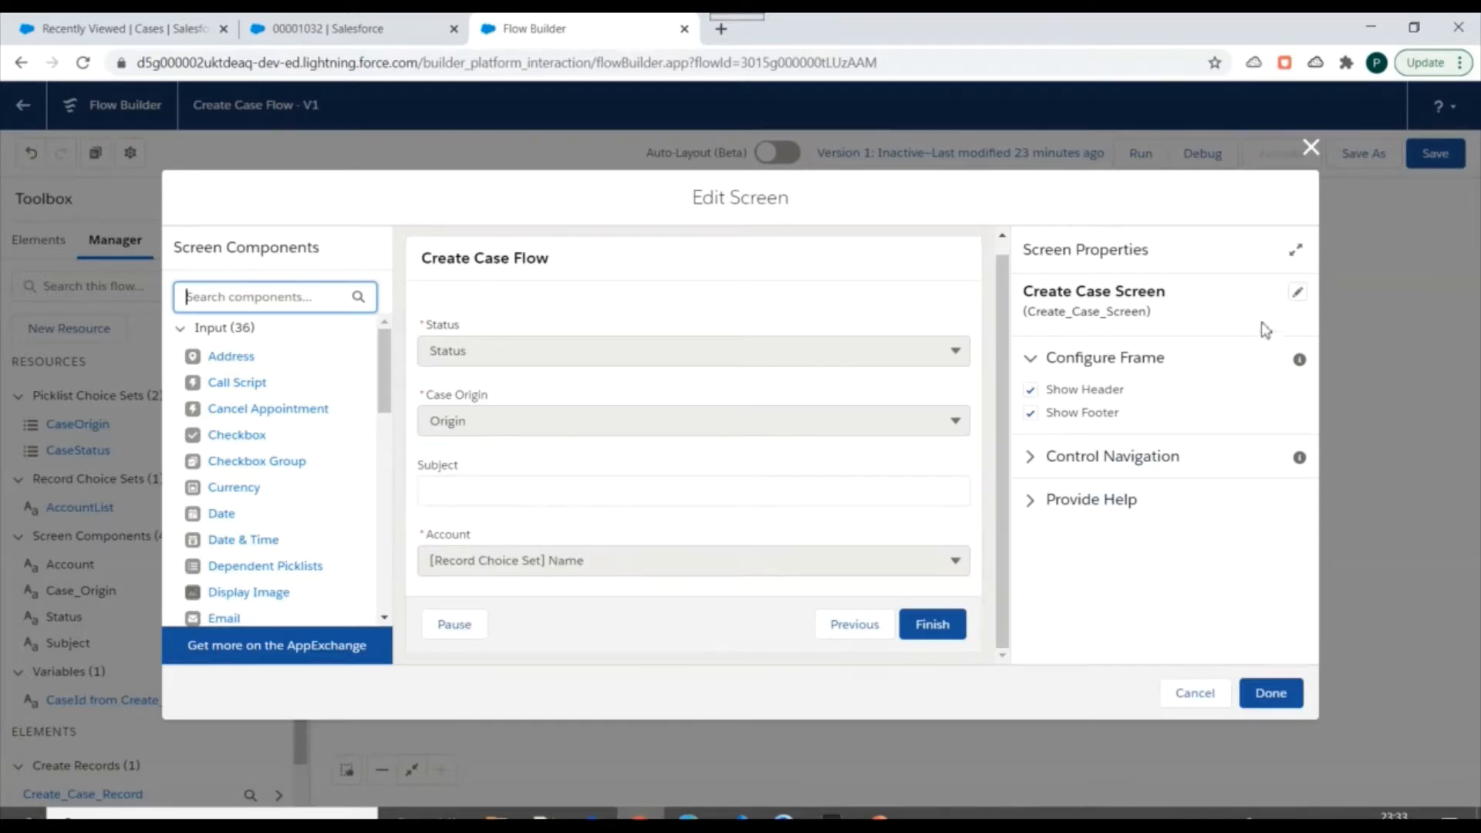
pyautogui.click(1311, 148)
# Open a new case form from the Cases list, examine its fields down to Description, and close it without saving.
pyautogui.click(150, 25)
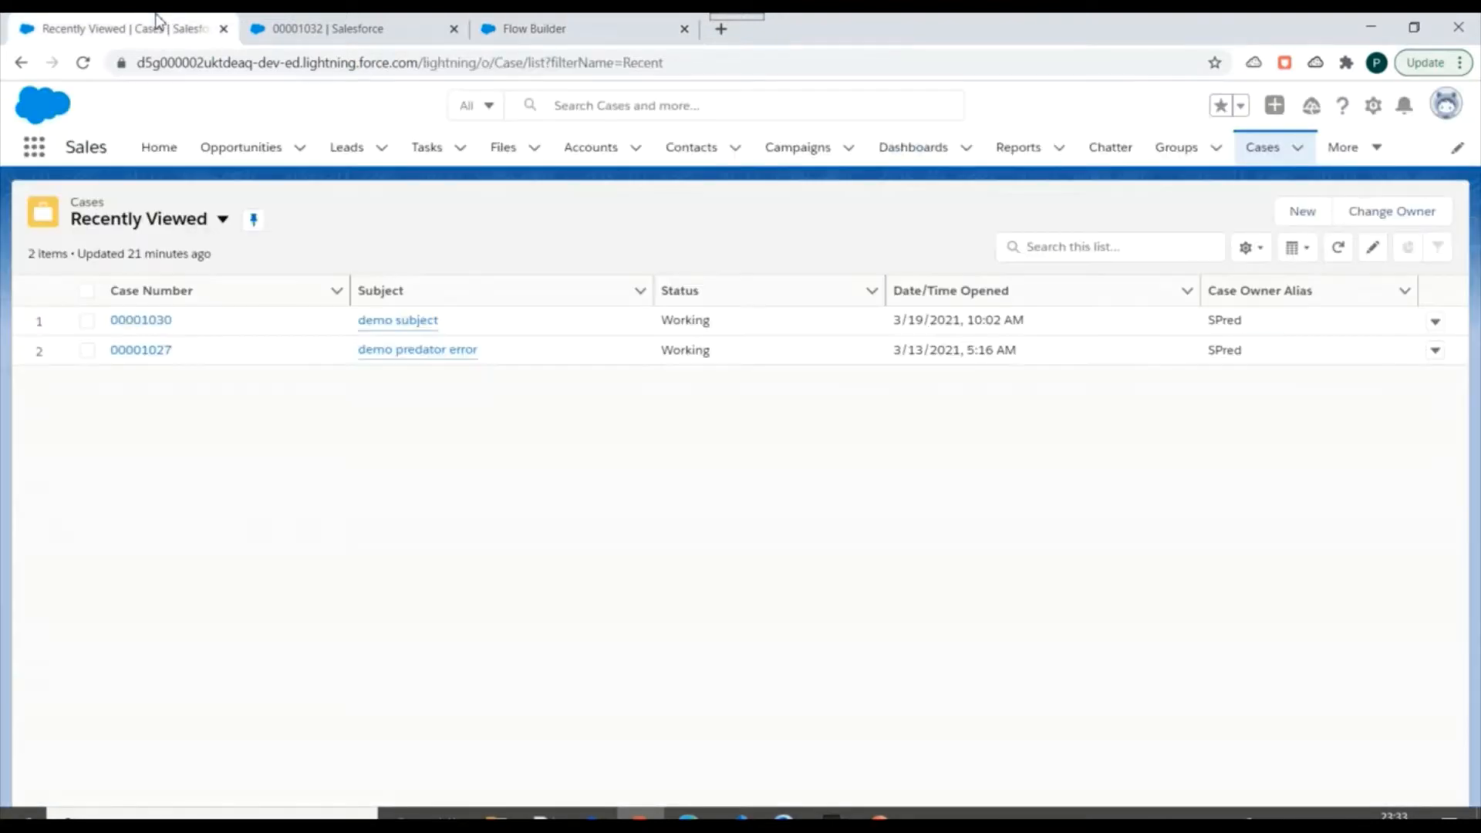
pyautogui.click(1303, 216)
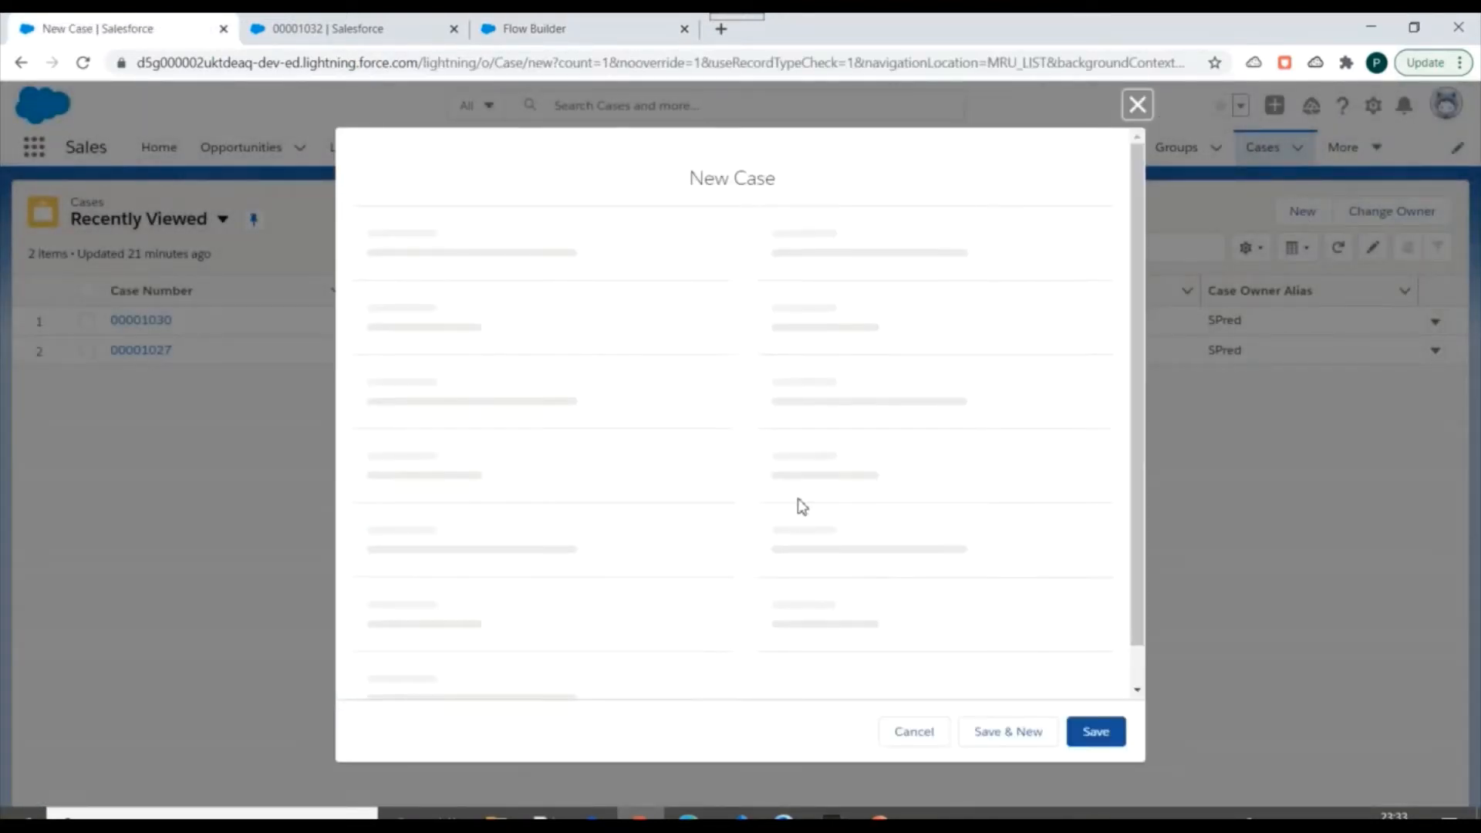
pyautogui.scroll(2, 829, 408)
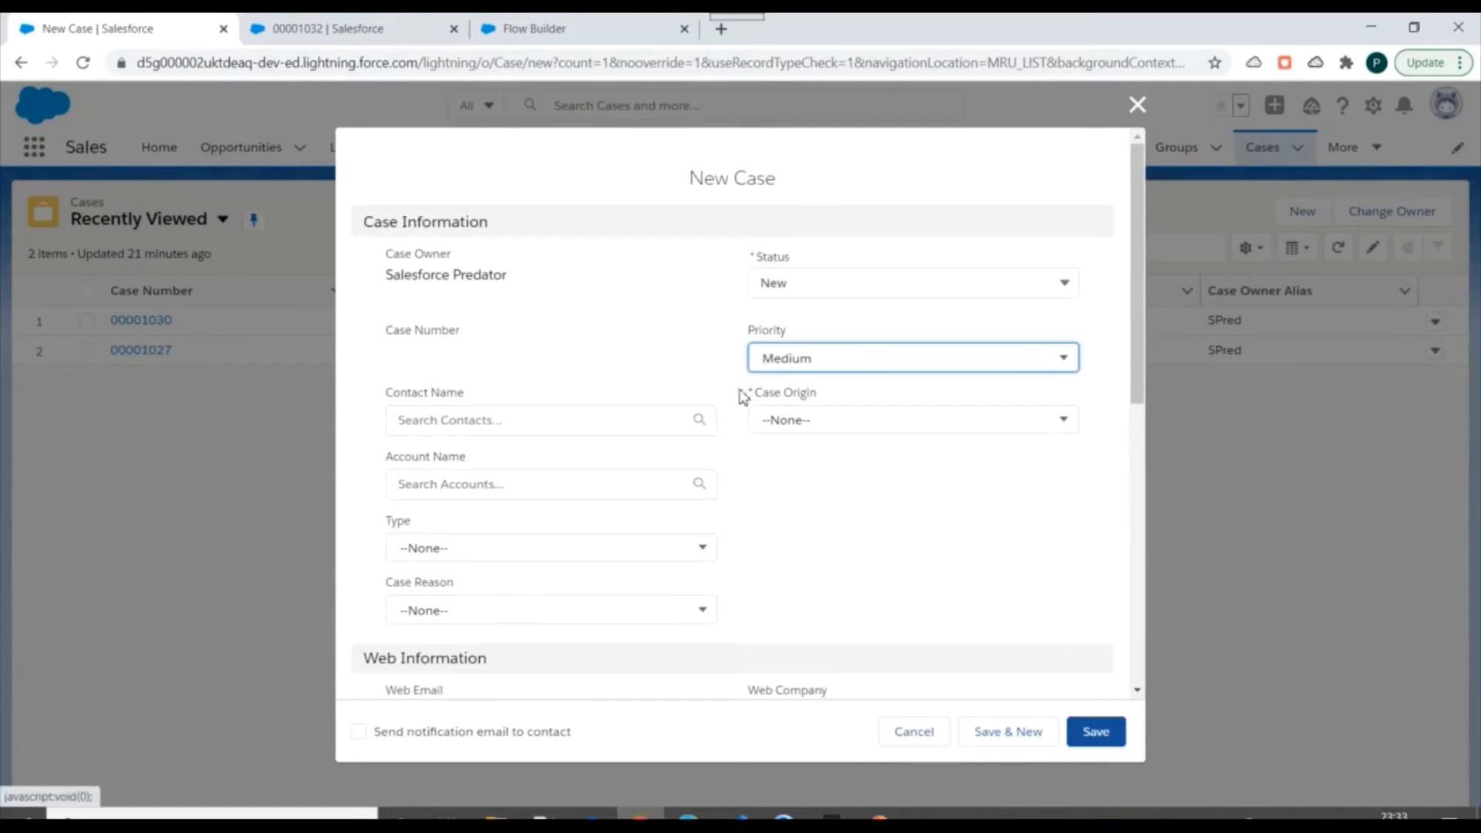
pyautogui.scroll(-4, 732, 420)
pyautogui.scroll(-8, 810, 407)
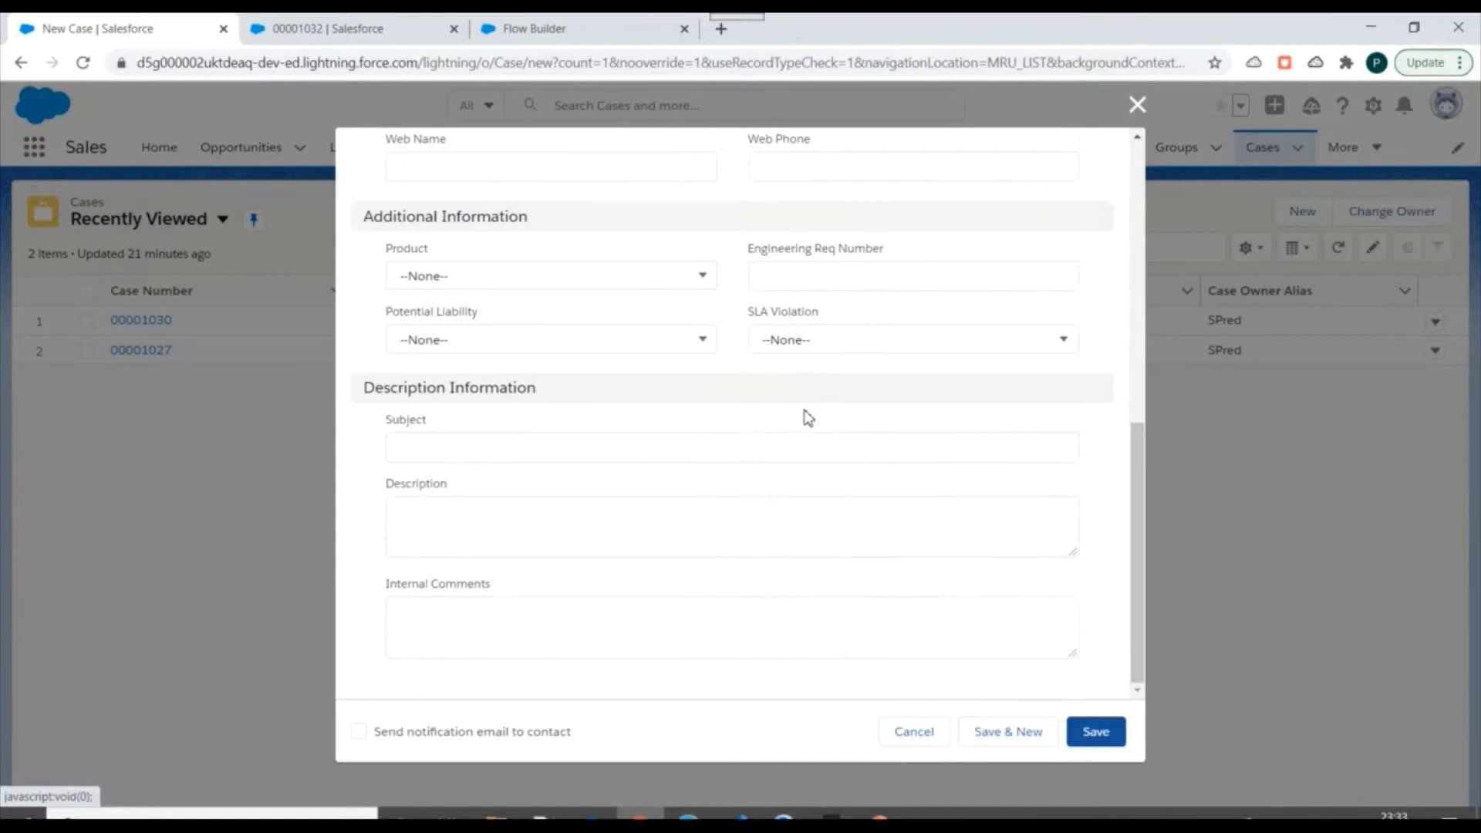
pyautogui.click(467, 531)
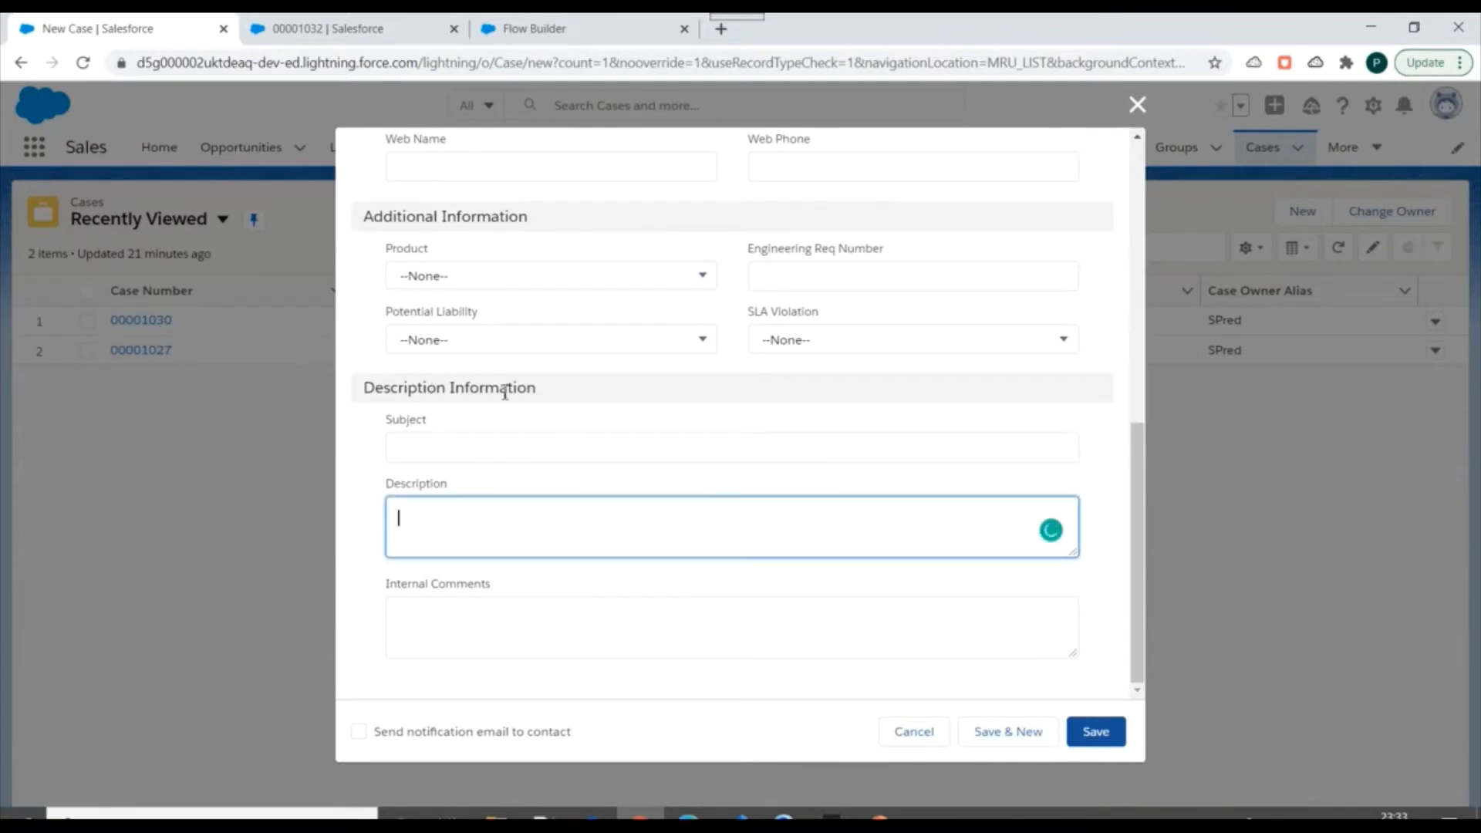
pyautogui.click(1137, 105)
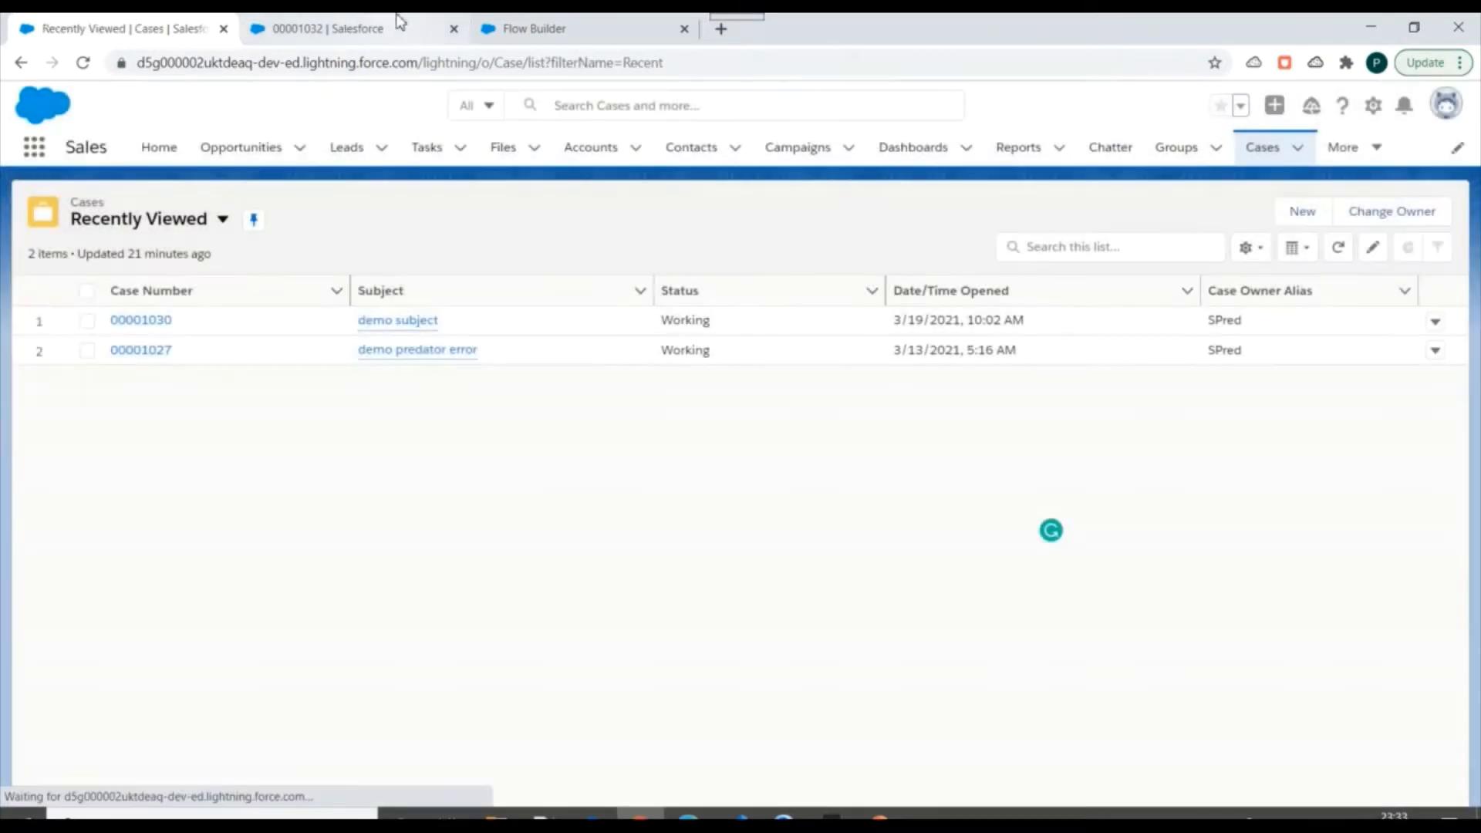
# Return to the Create Case Flow and start a new resource of type Formula.
pyautogui.click(371, 29)
pyautogui.click(555, 23)
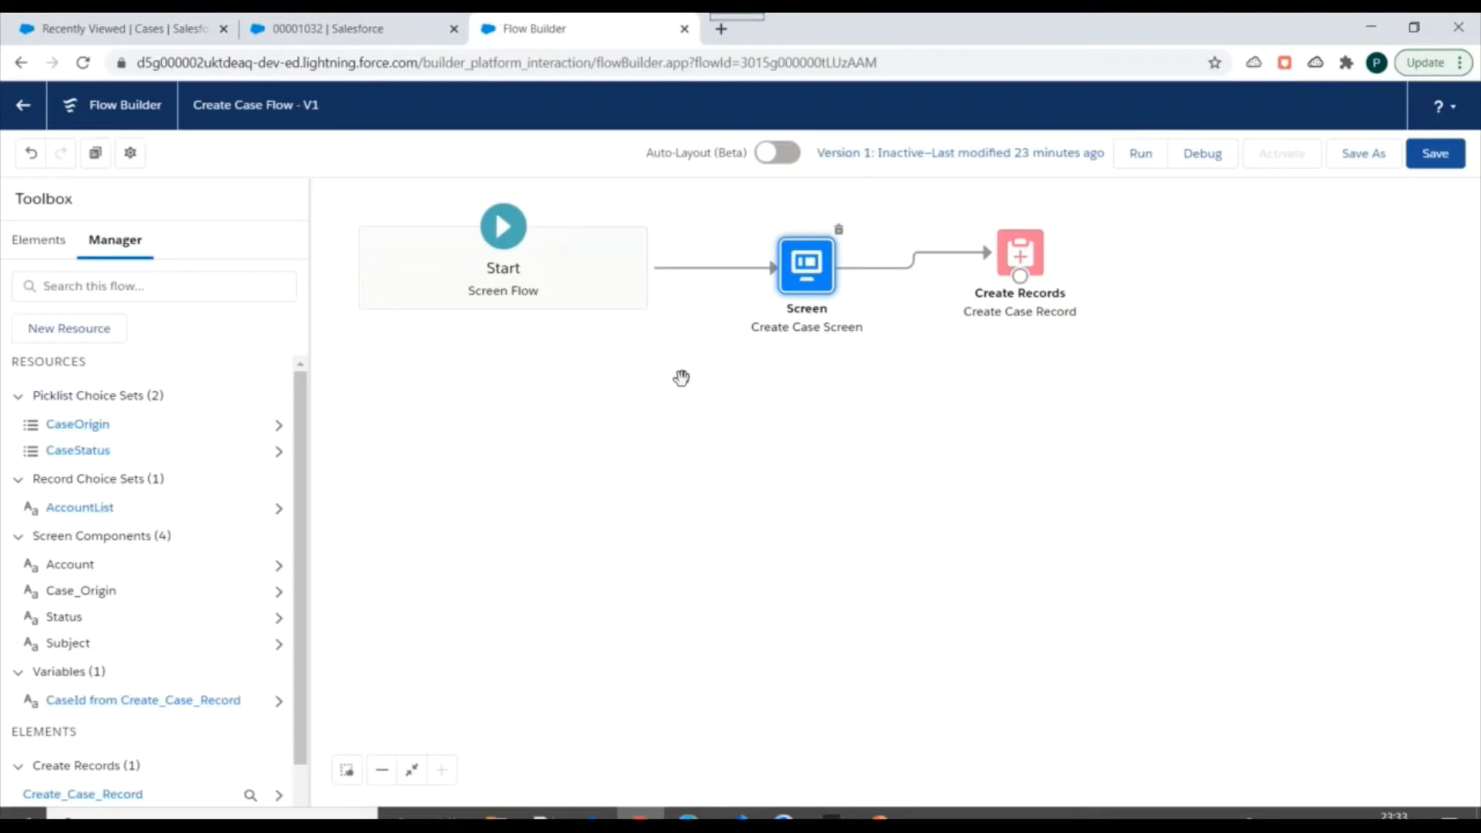
pyautogui.click(67, 339)
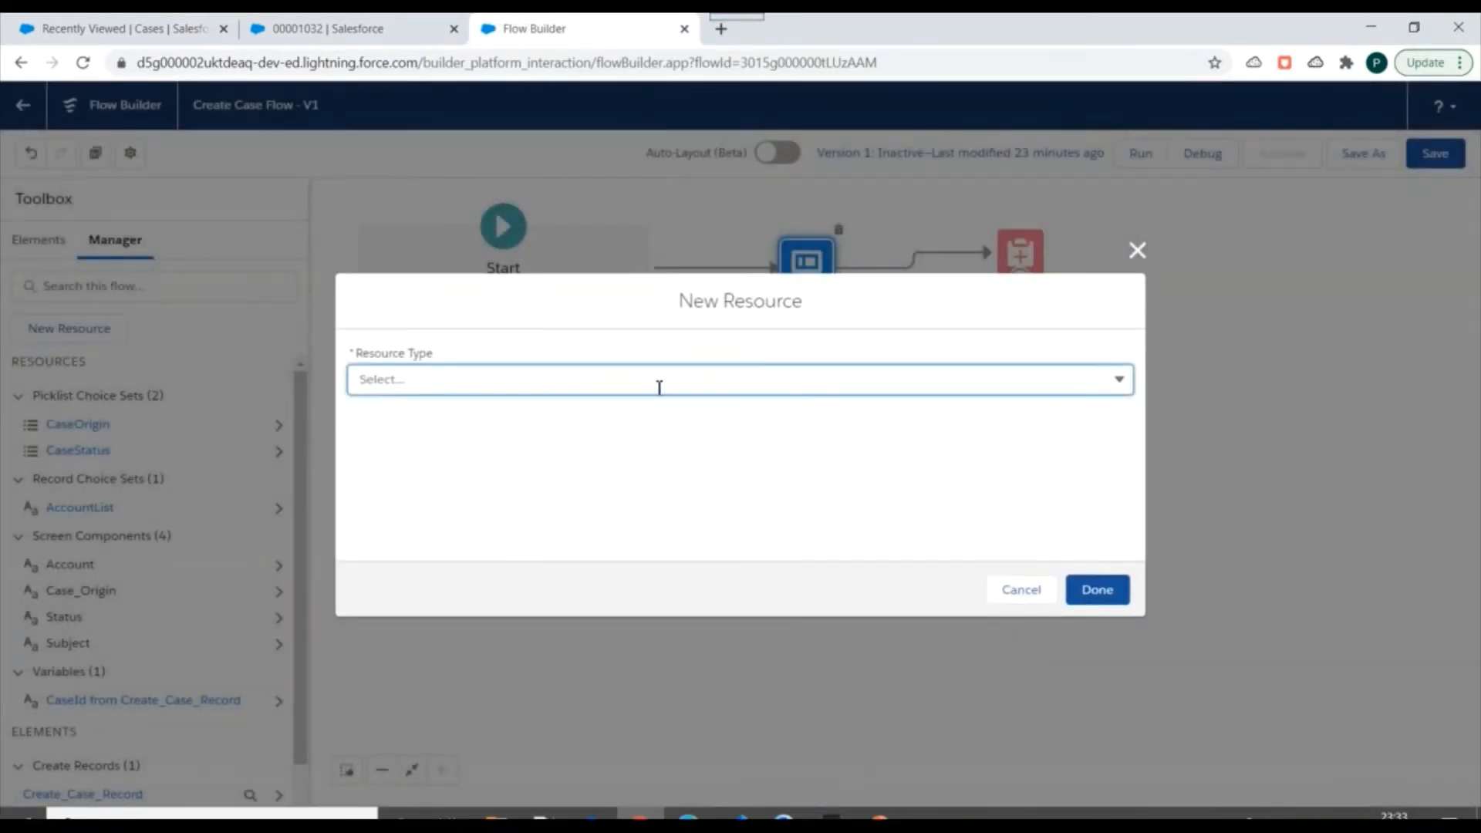
pyautogui.click(658, 383)
pyautogui.click(424, 480)
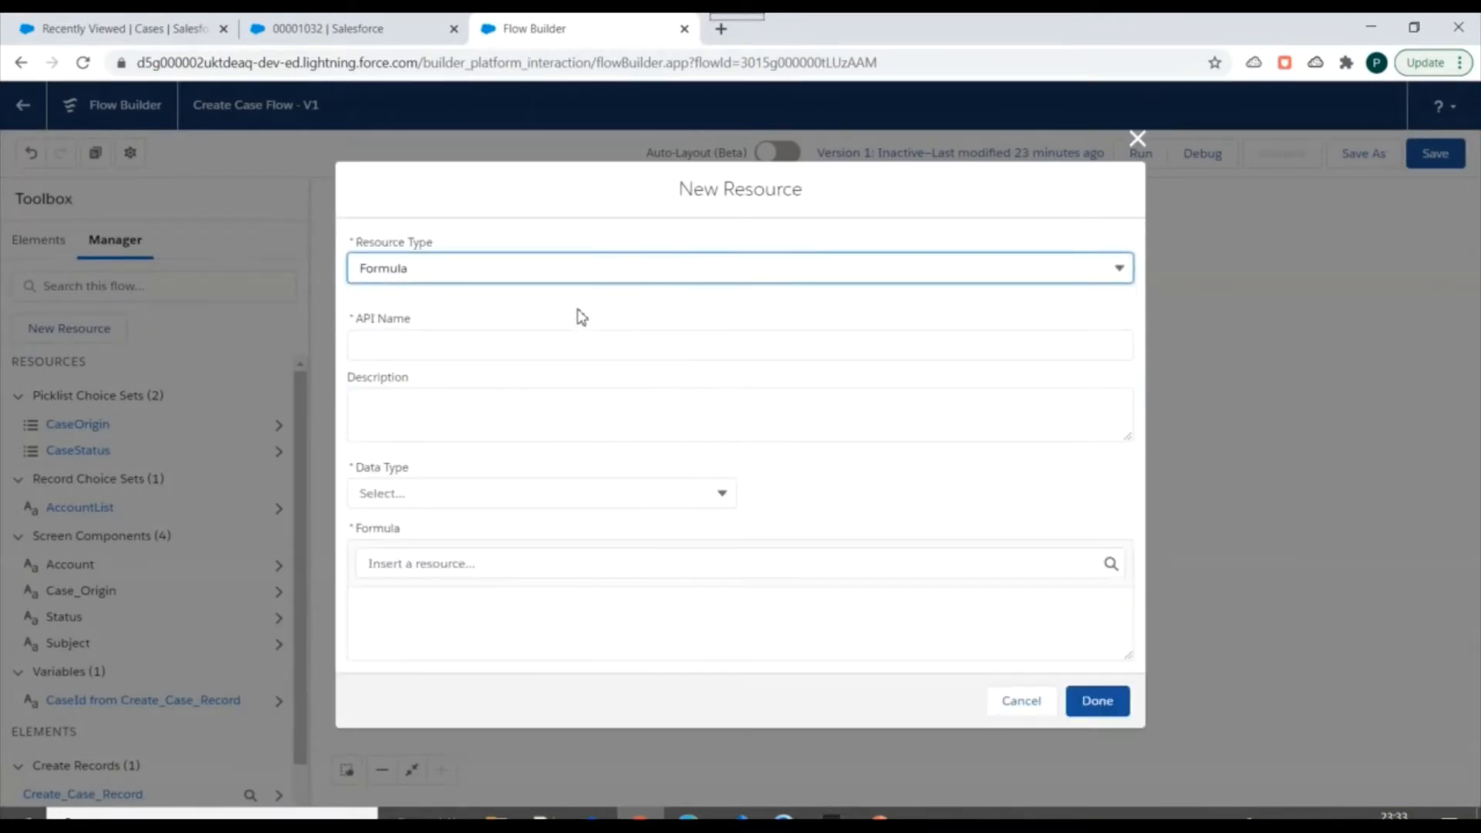
# Give the formula resource the API name CreateCaseDescription and the data type Text.
pyautogui.click(465, 345)
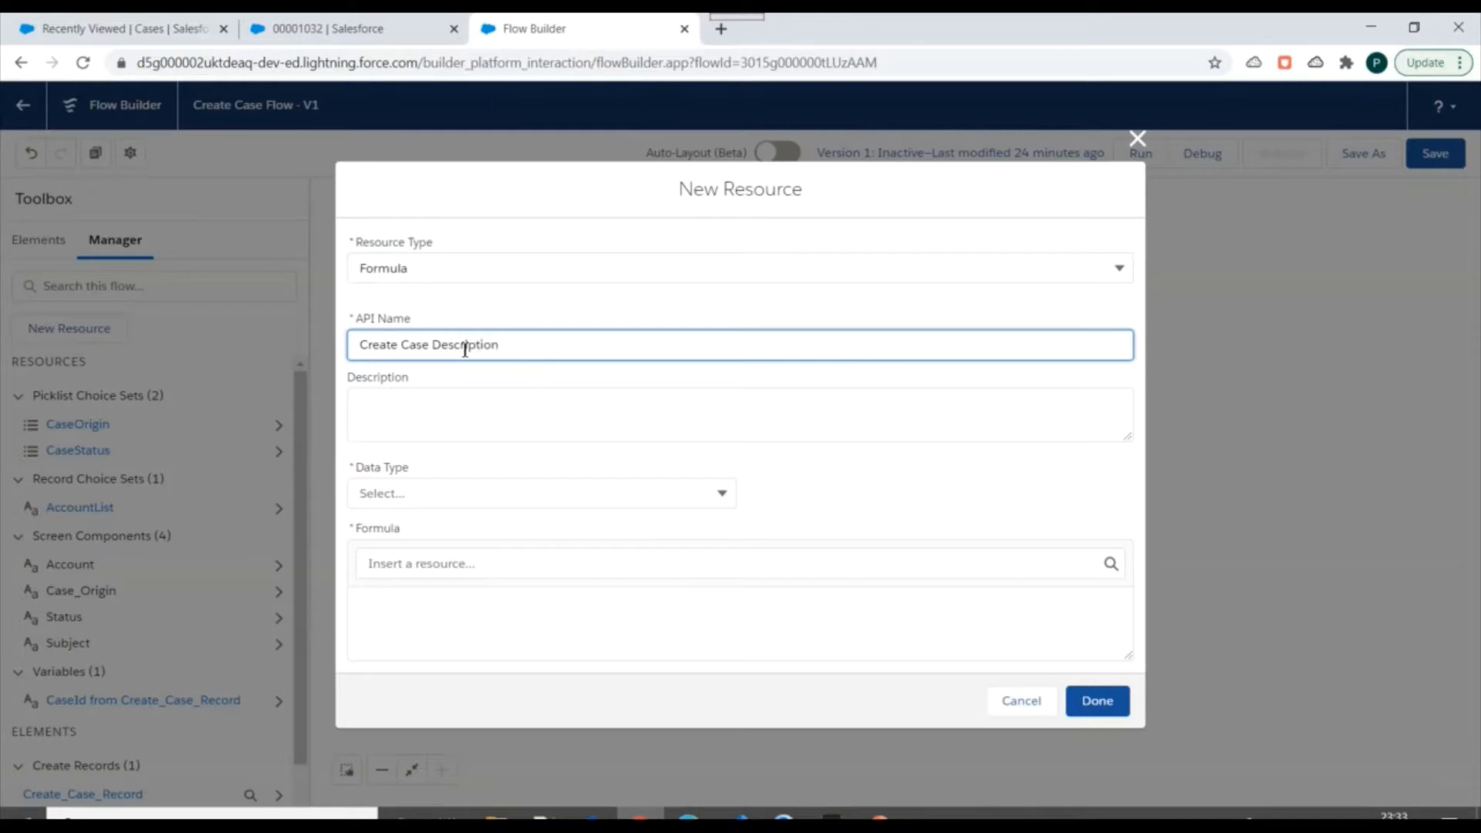
pyautogui.click(565, 428)
pyautogui.click(863, 516)
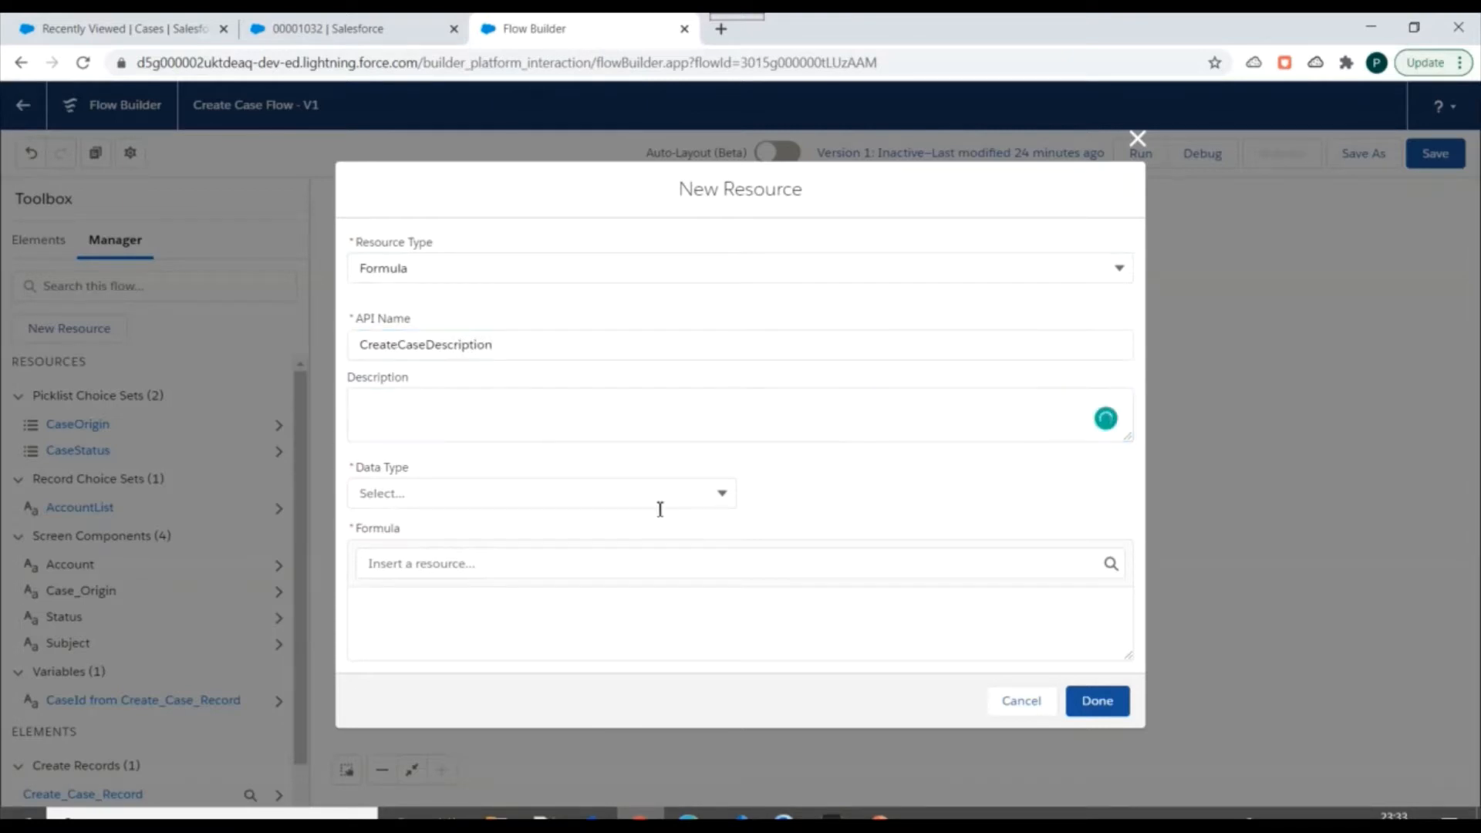
pyautogui.click(641, 496)
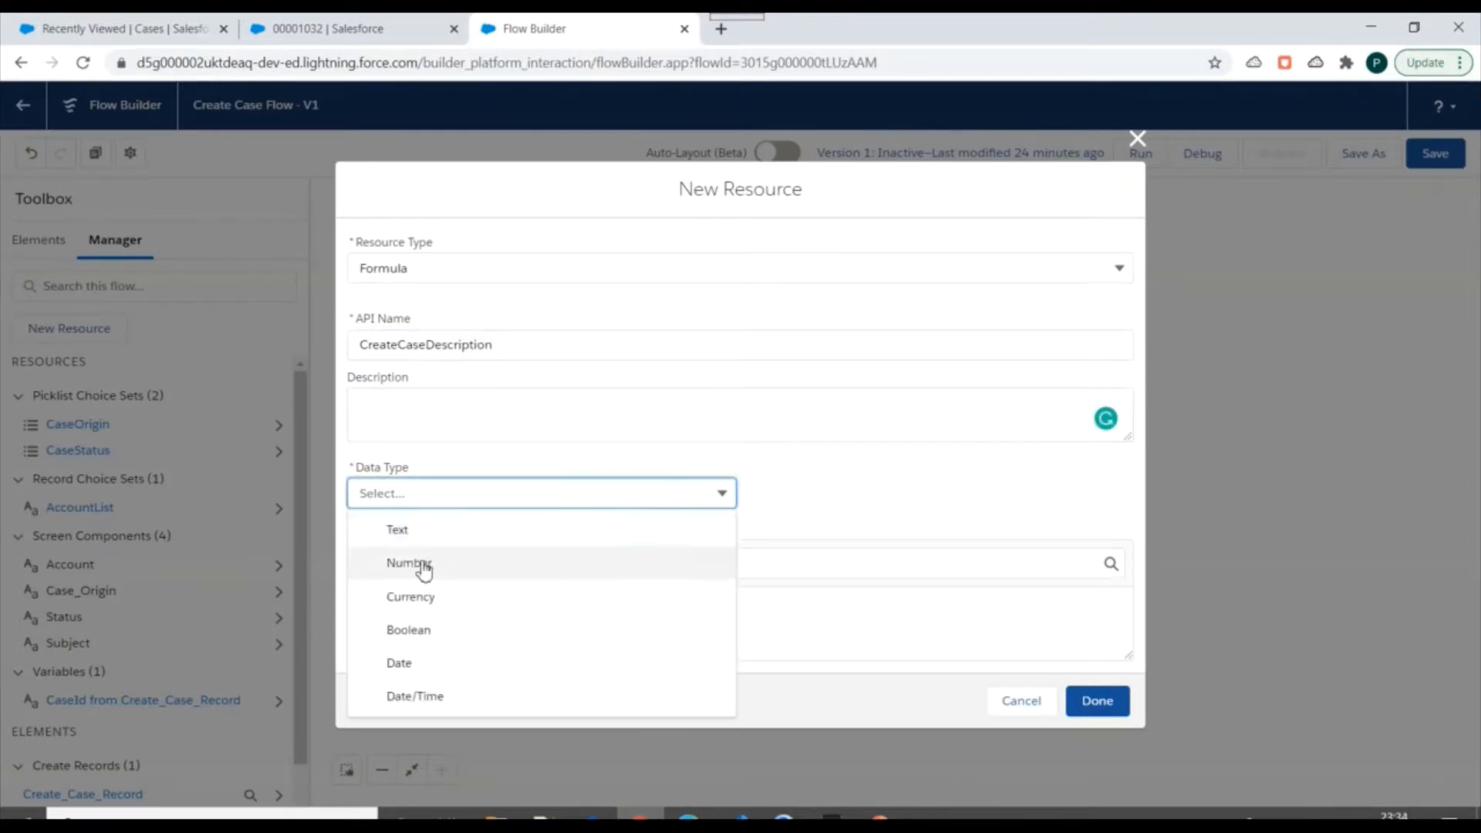
pyautogui.click(420, 529)
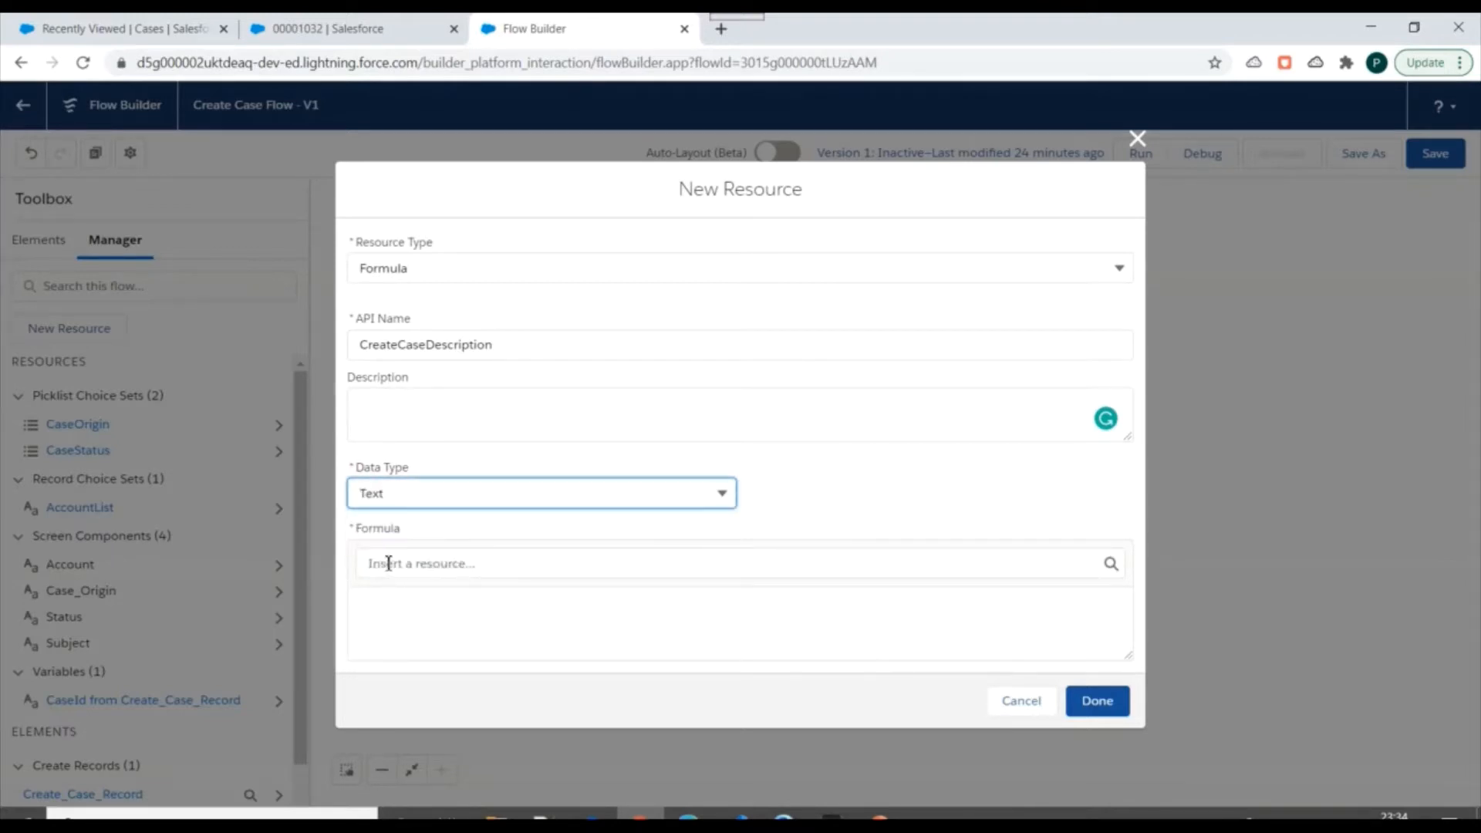
# Examine the resources that can be inserted into the formula, from the choice sets and screen components to the global variables.
pyautogui.click(424, 567)
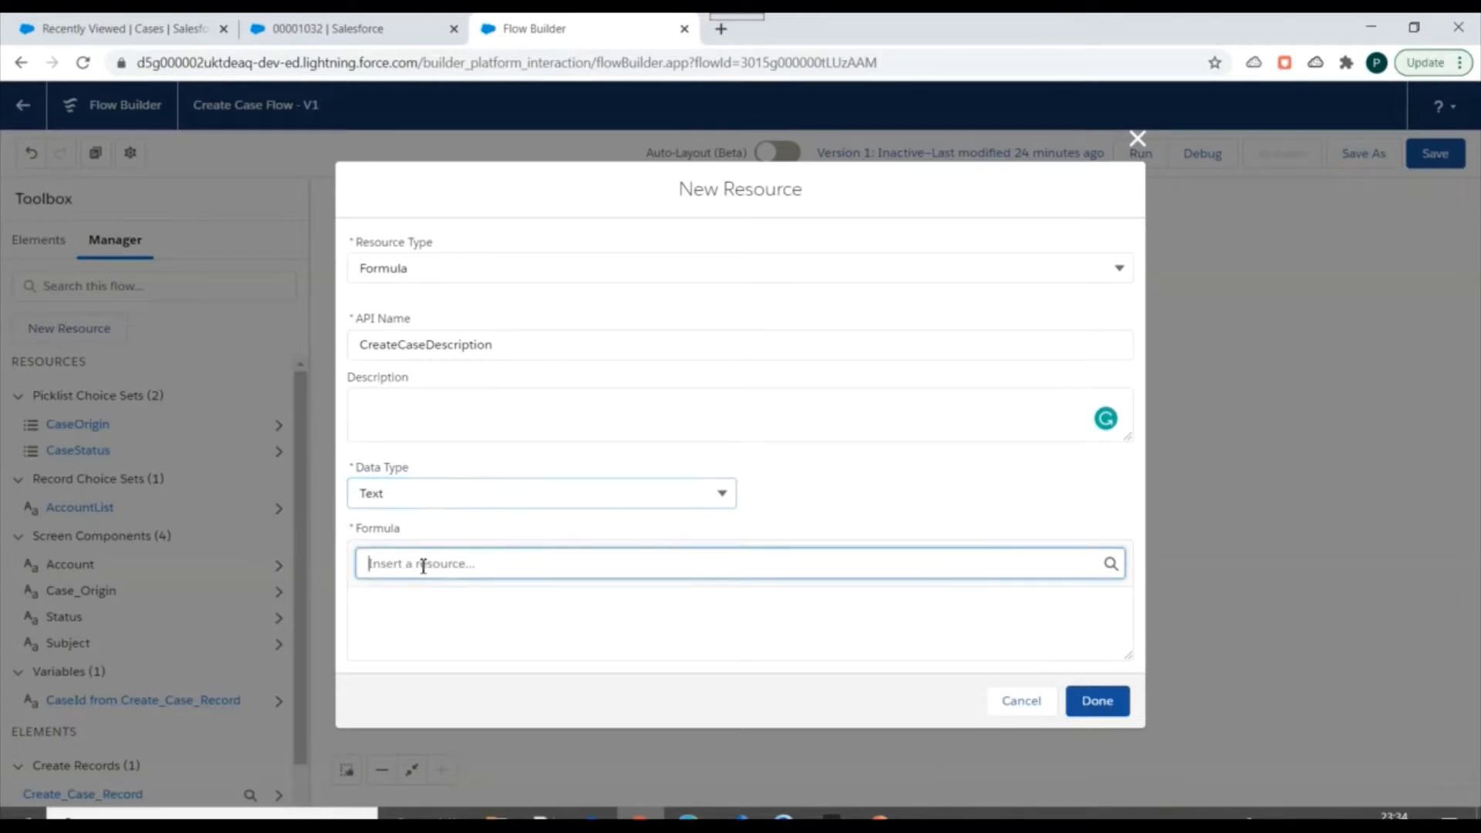
pyautogui.scroll(-3, 449, 414)
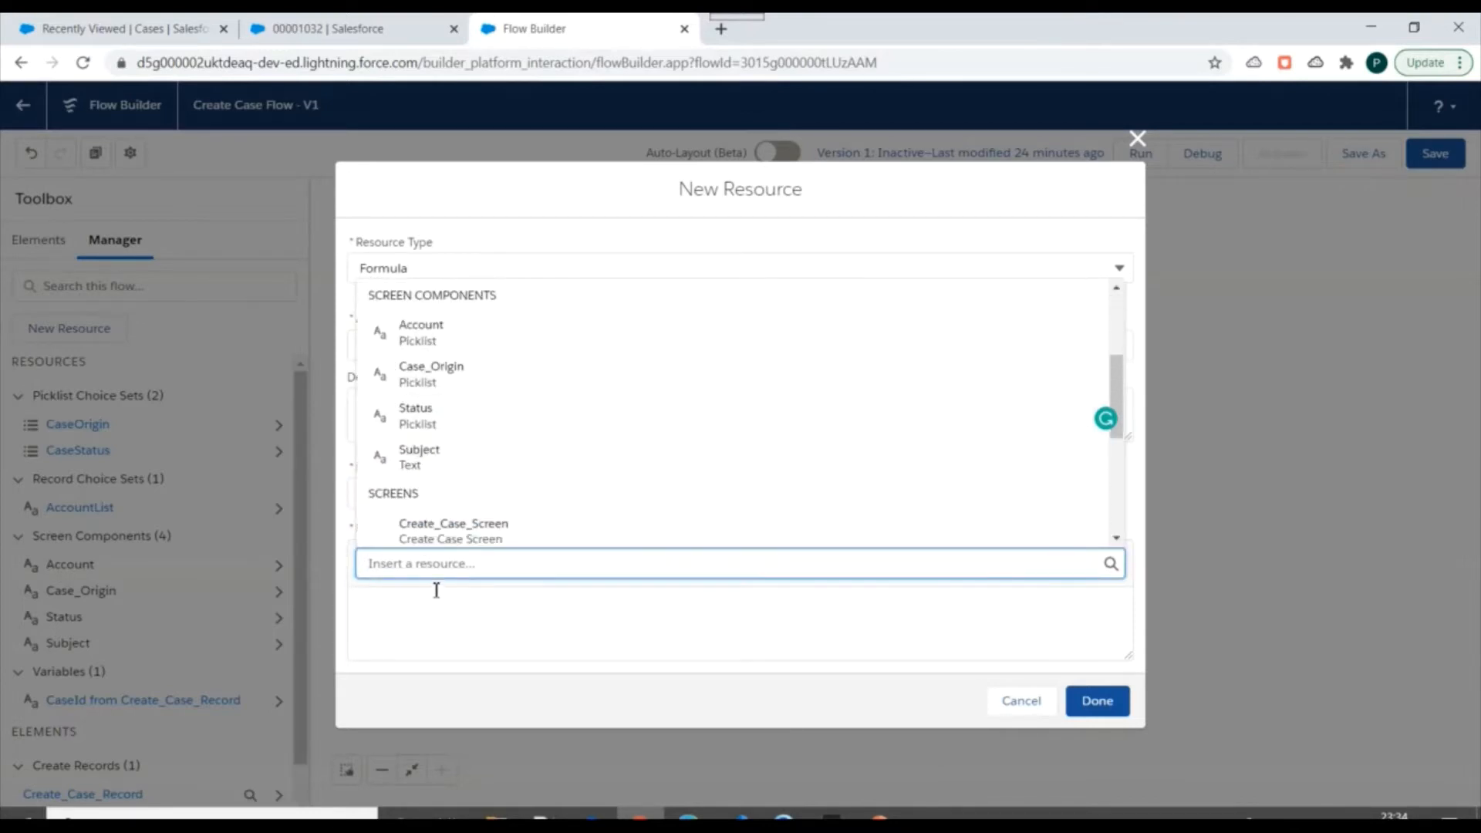
pyautogui.click(398, 602)
pyautogui.click(420, 562)
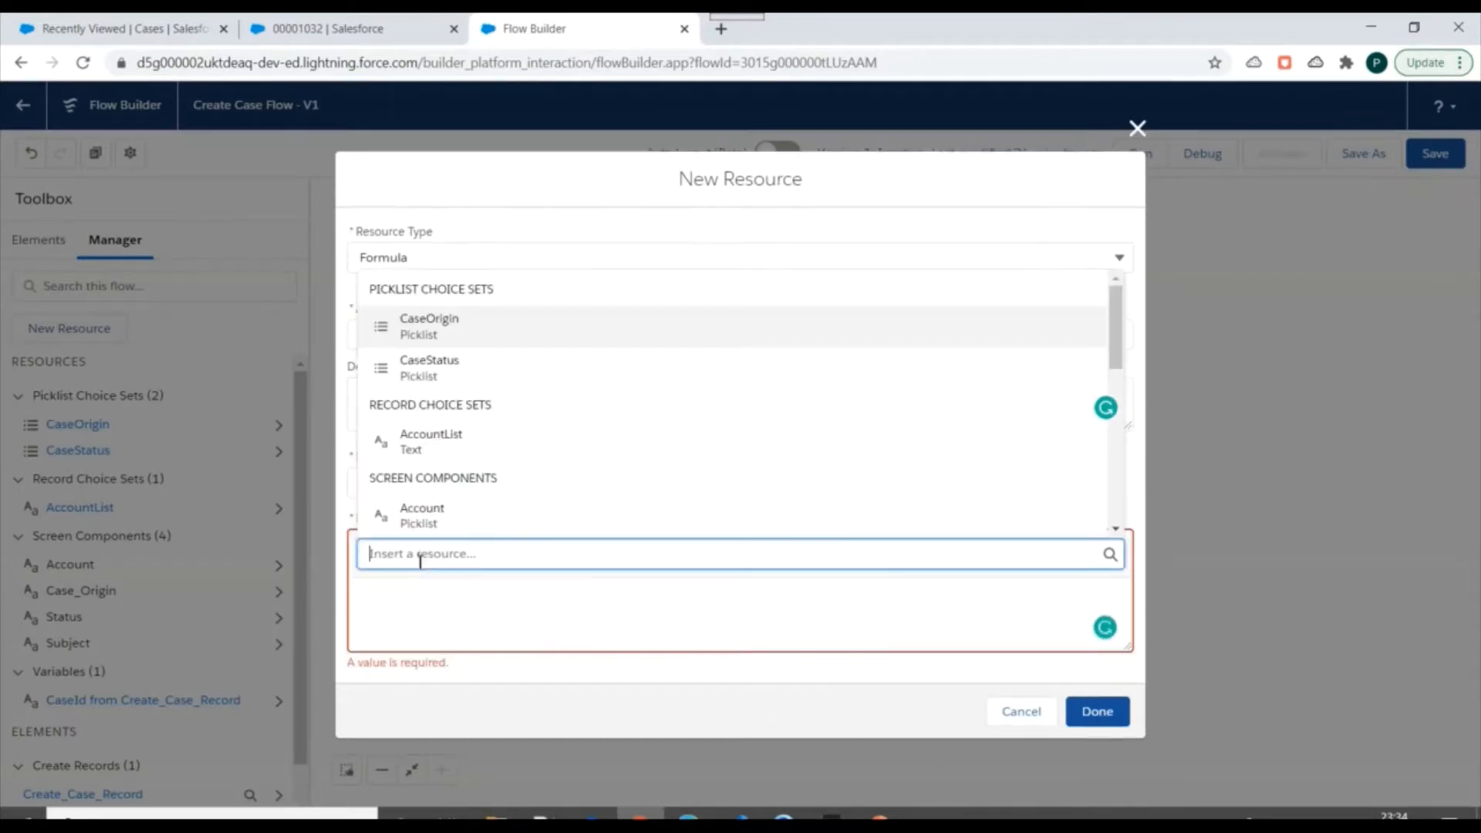
pyautogui.scroll(-1, 536, 392)
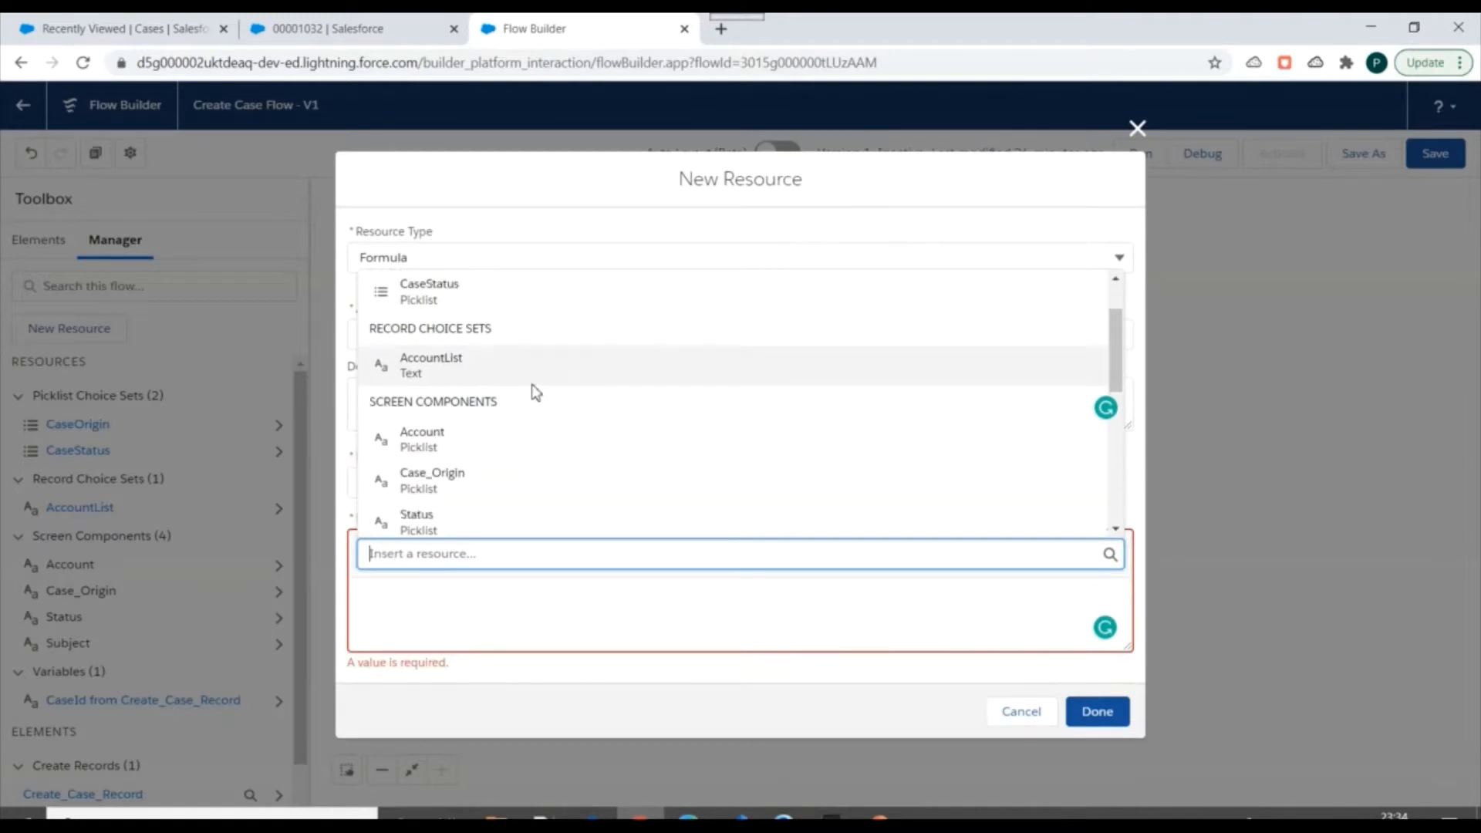
pyautogui.scroll(-5, 530, 417)
pyautogui.scroll(5, 494, 405)
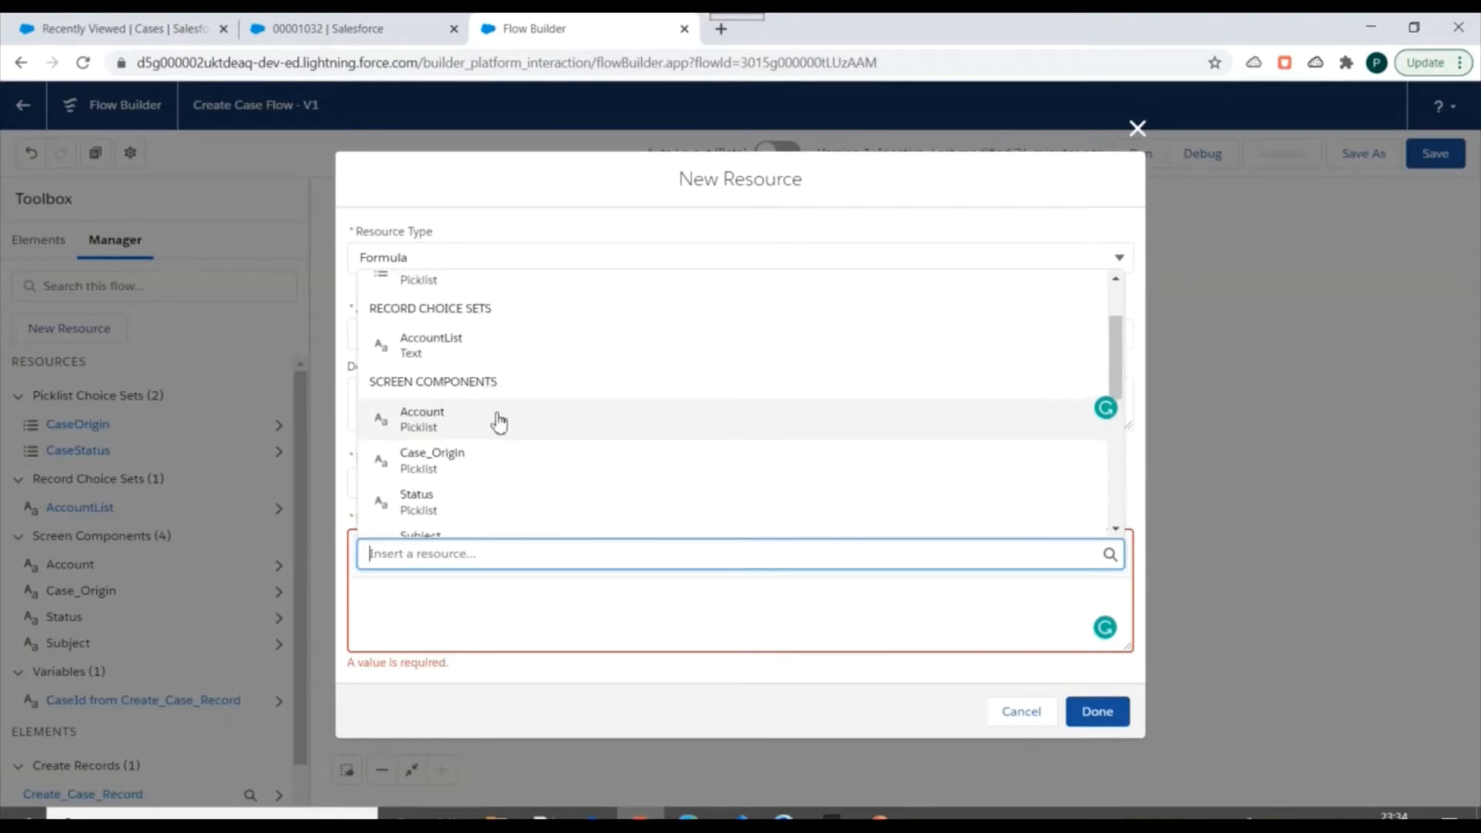
pyautogui.scroll(2, 500, 423)
pyautogui.scroll(-2, 479, 340)
pyautogui.scroll(-2, 455, 408)
pyautogui.scroll(3, 511, 447)
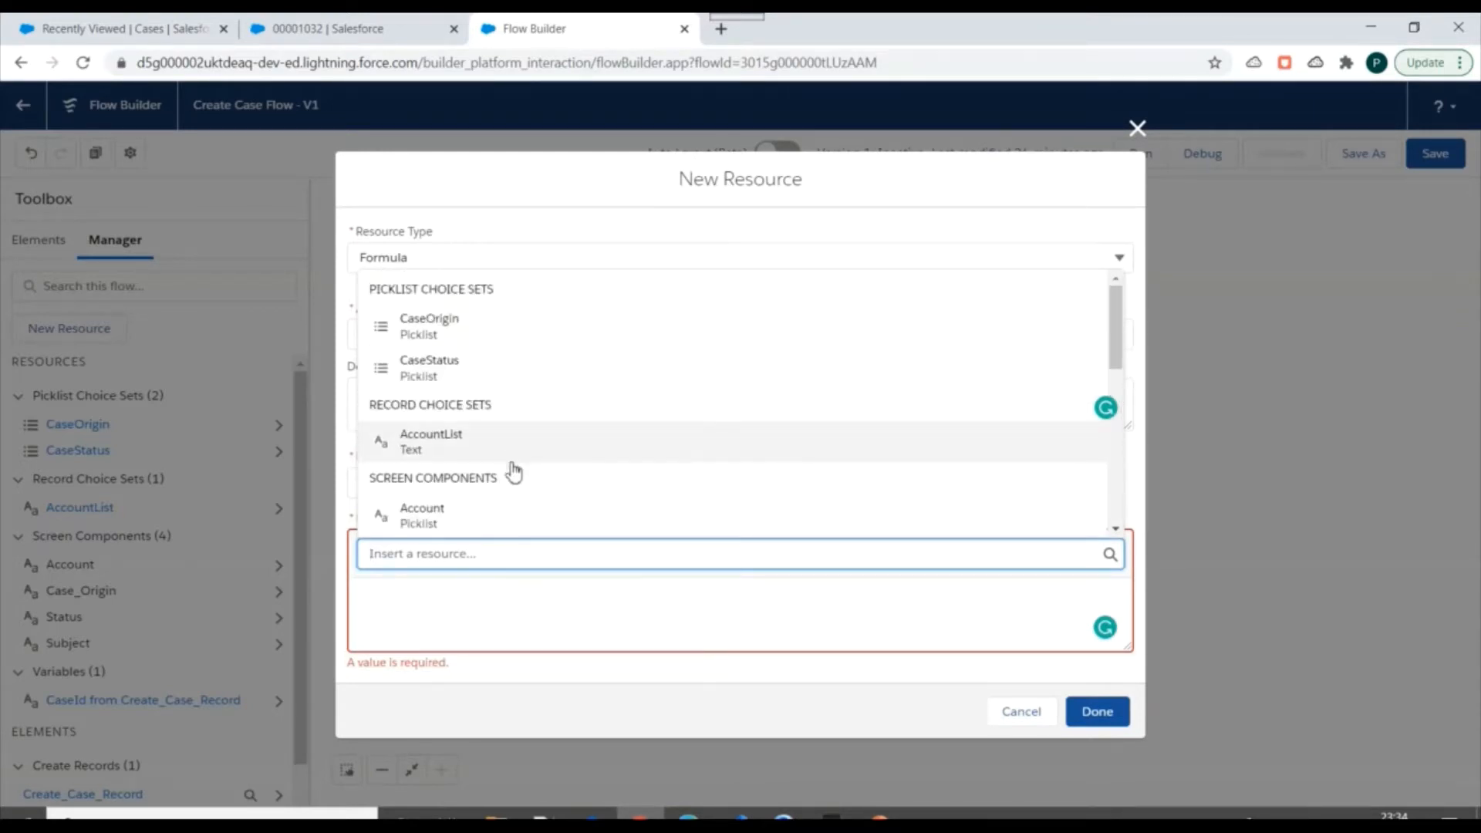
pyautogui.scroll(-5, 515, 409)
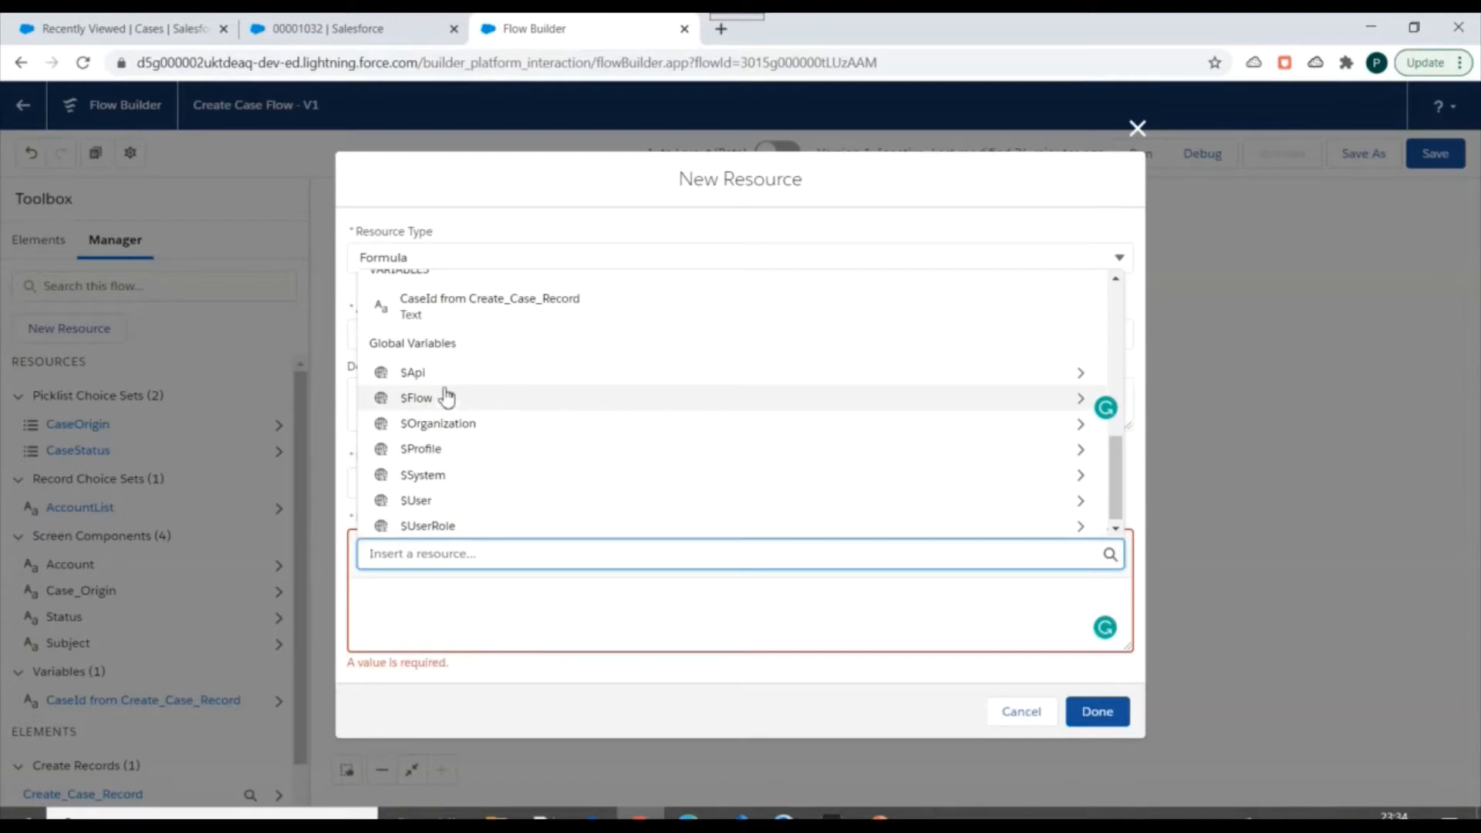
pyautogui.scroll(-1, 463, 501)
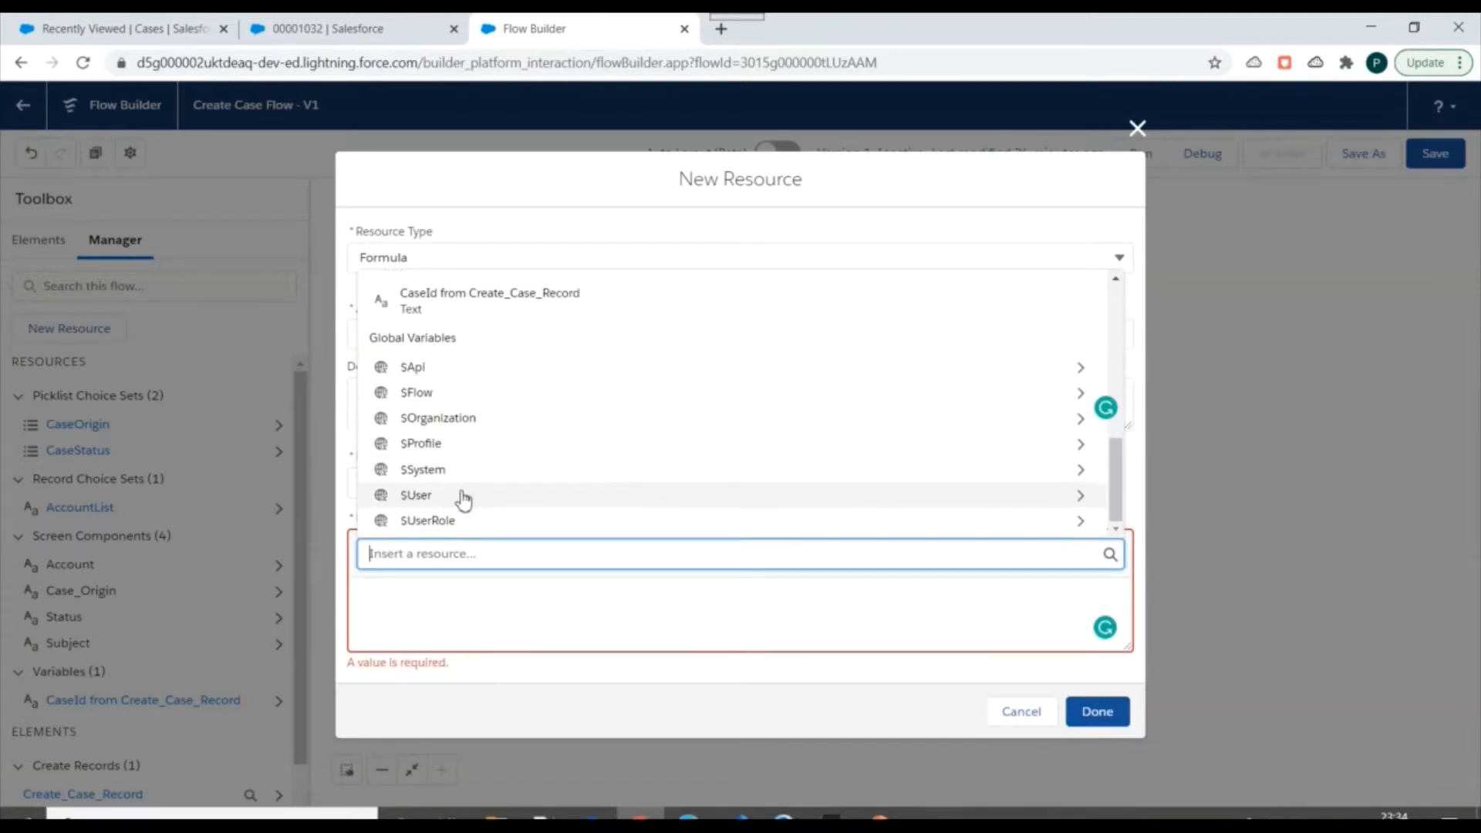
# Begin the formula with the text "A case has been created from " followed by a plus sign.
pyautogui.click(461, 611)
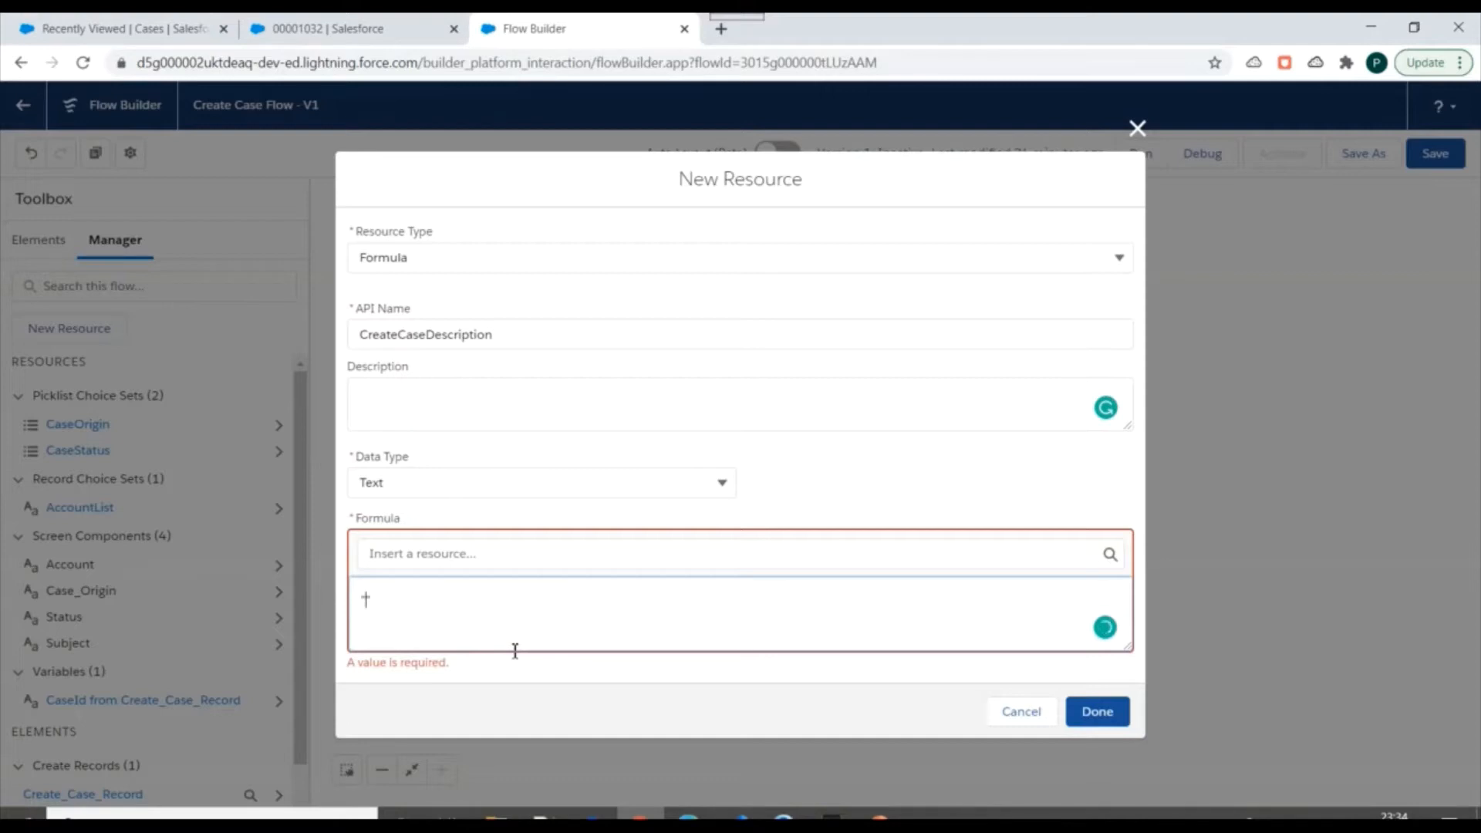
pyautogui.write('se has bee created from " +')
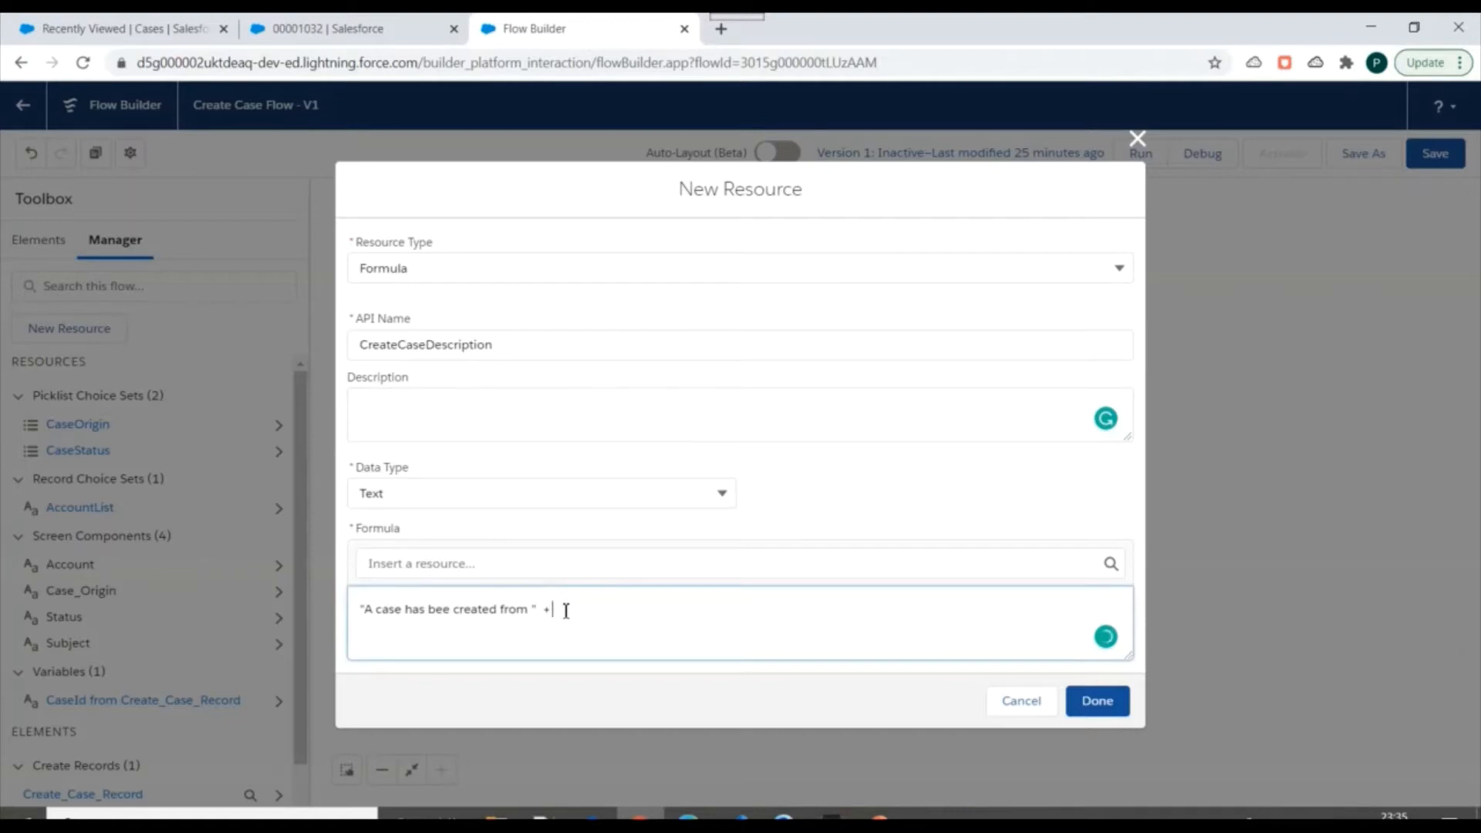
# Insert the Case_Origin screen component into the formula after the opening text.
pyautogui.click(562, 567)
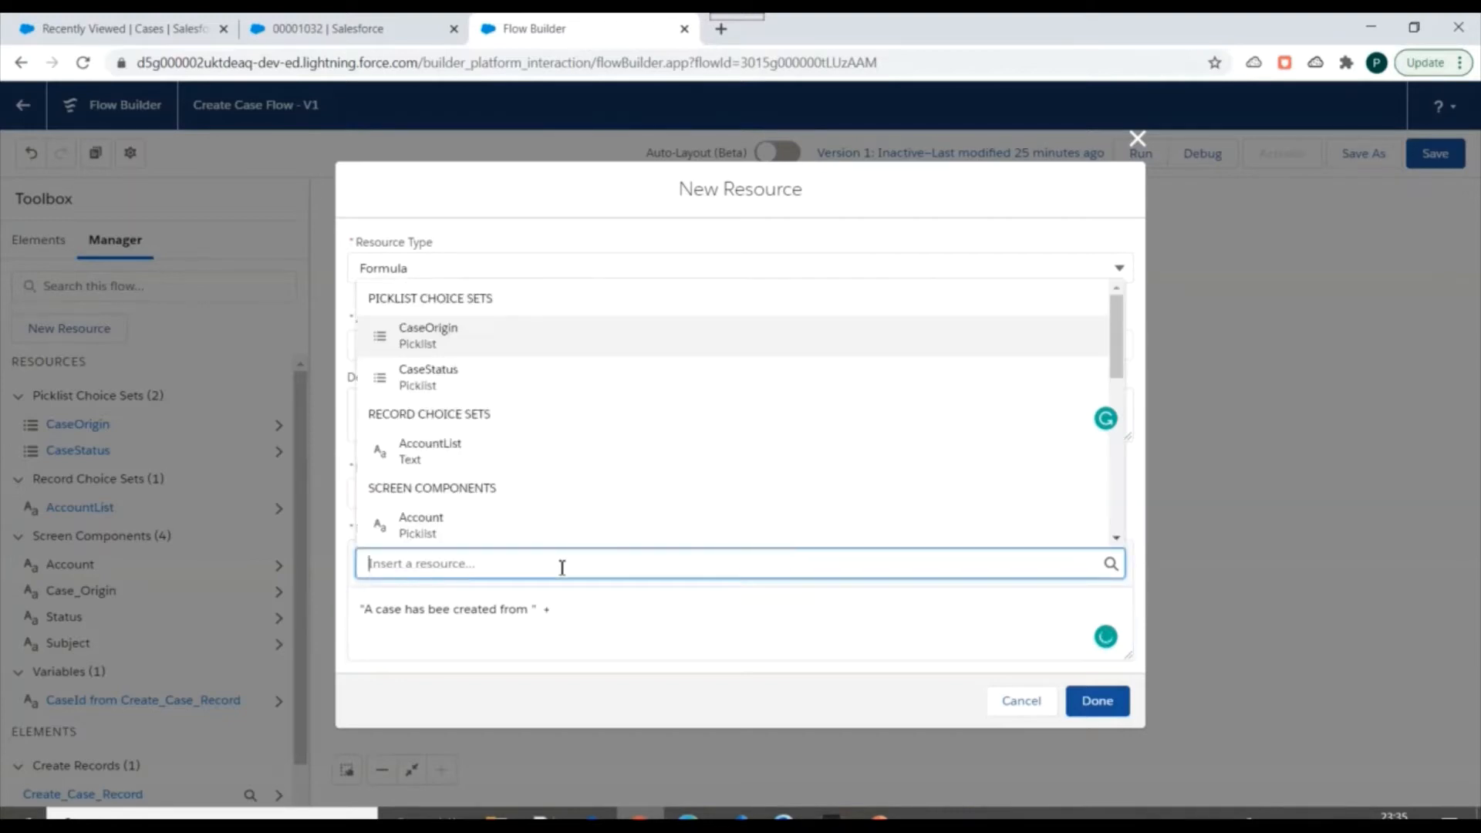
pyautogui.scroll(-1, 549, 386)
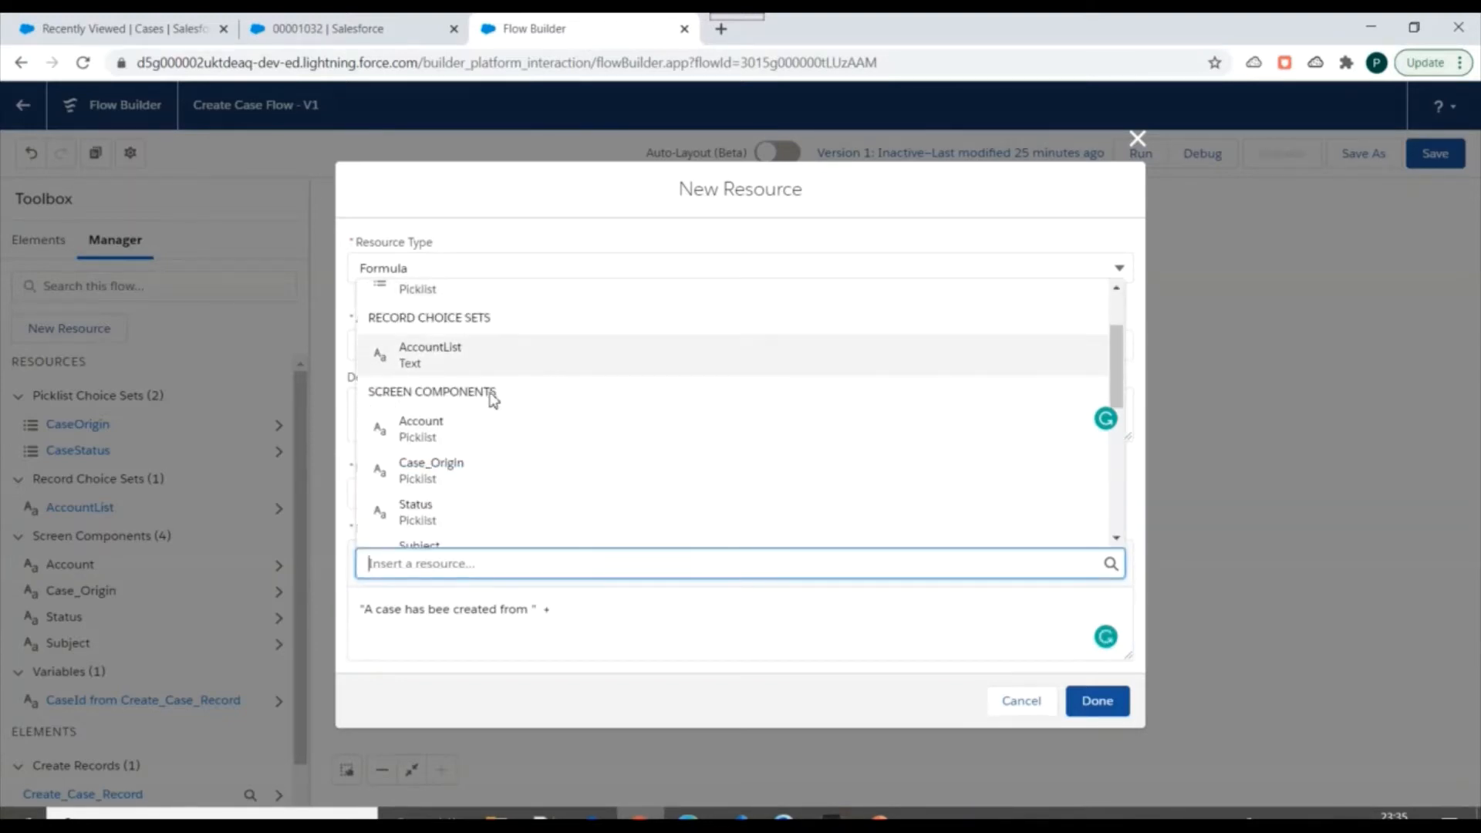
pyautogui.scroll(-1, 474, 366)
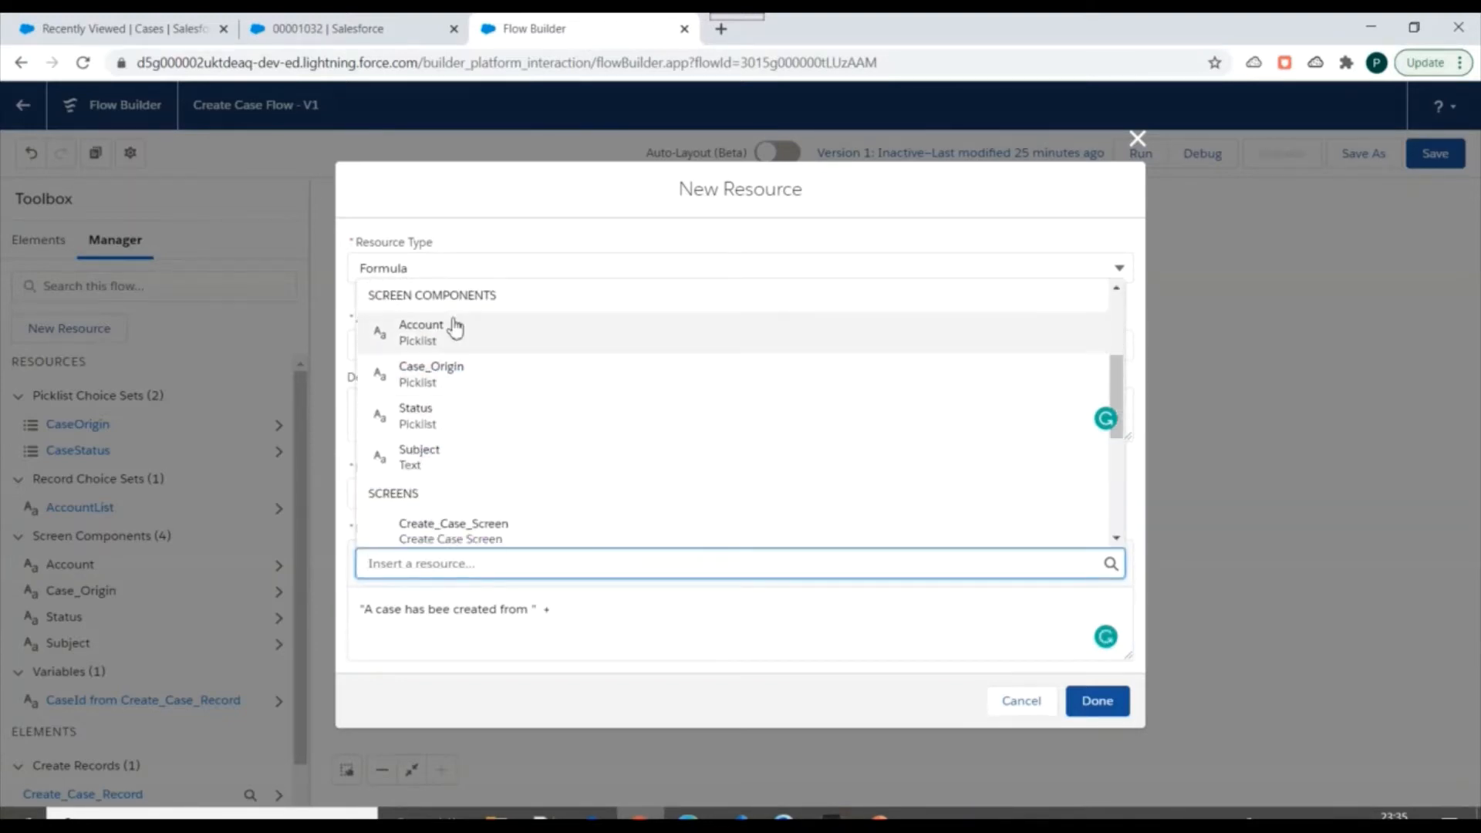
pyautogui.click(451, 378)
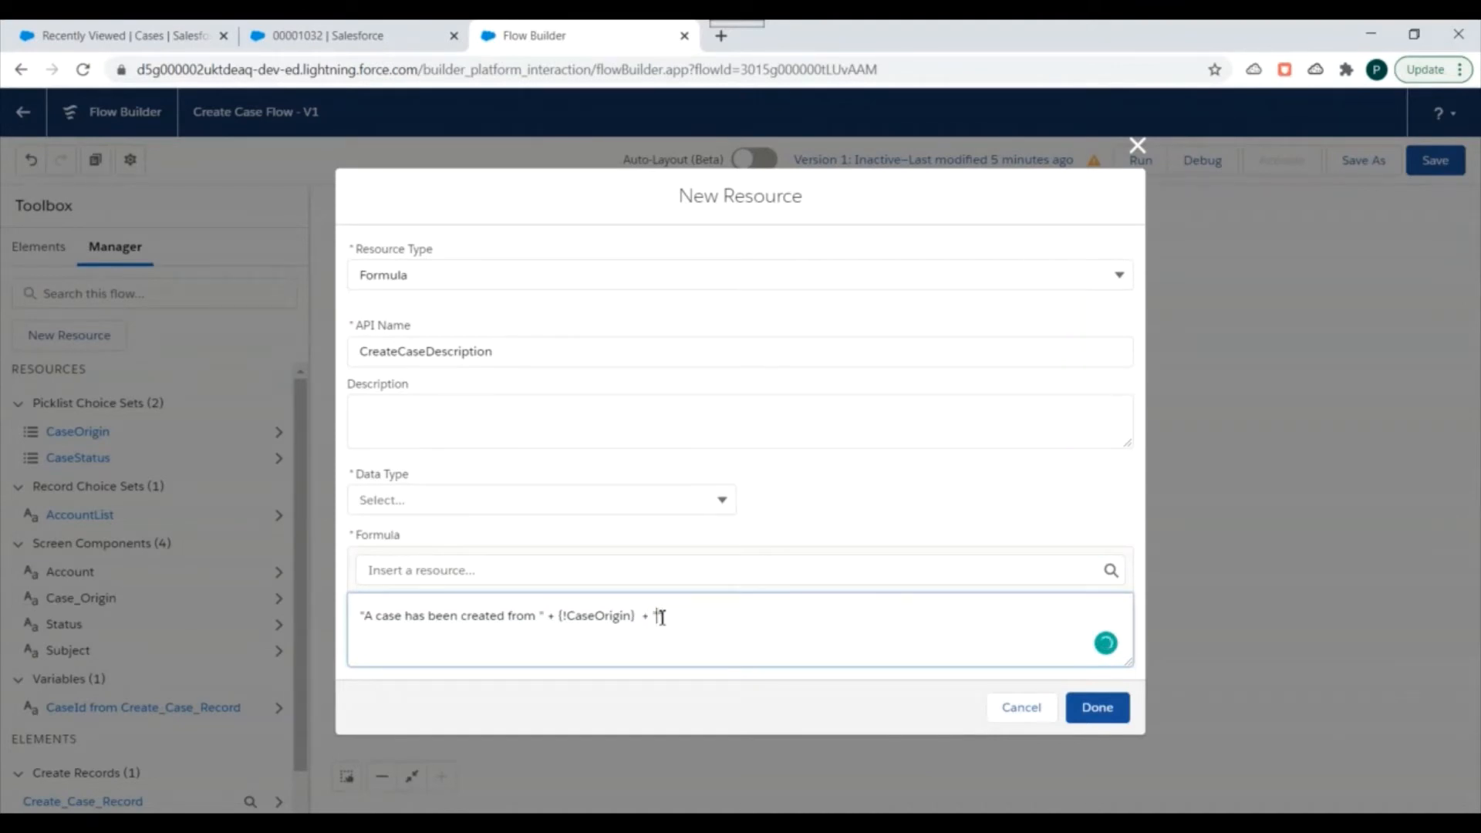
# Extend the formula after the case origin with the text " with subject " followed by a plus sign.
pyautogui.write('with subject" +')
pyautogui.click(660, 616)
pyautogui.click(733, 616)
pyautogui.click(833, 630)
pyautogui.click(682, 500)
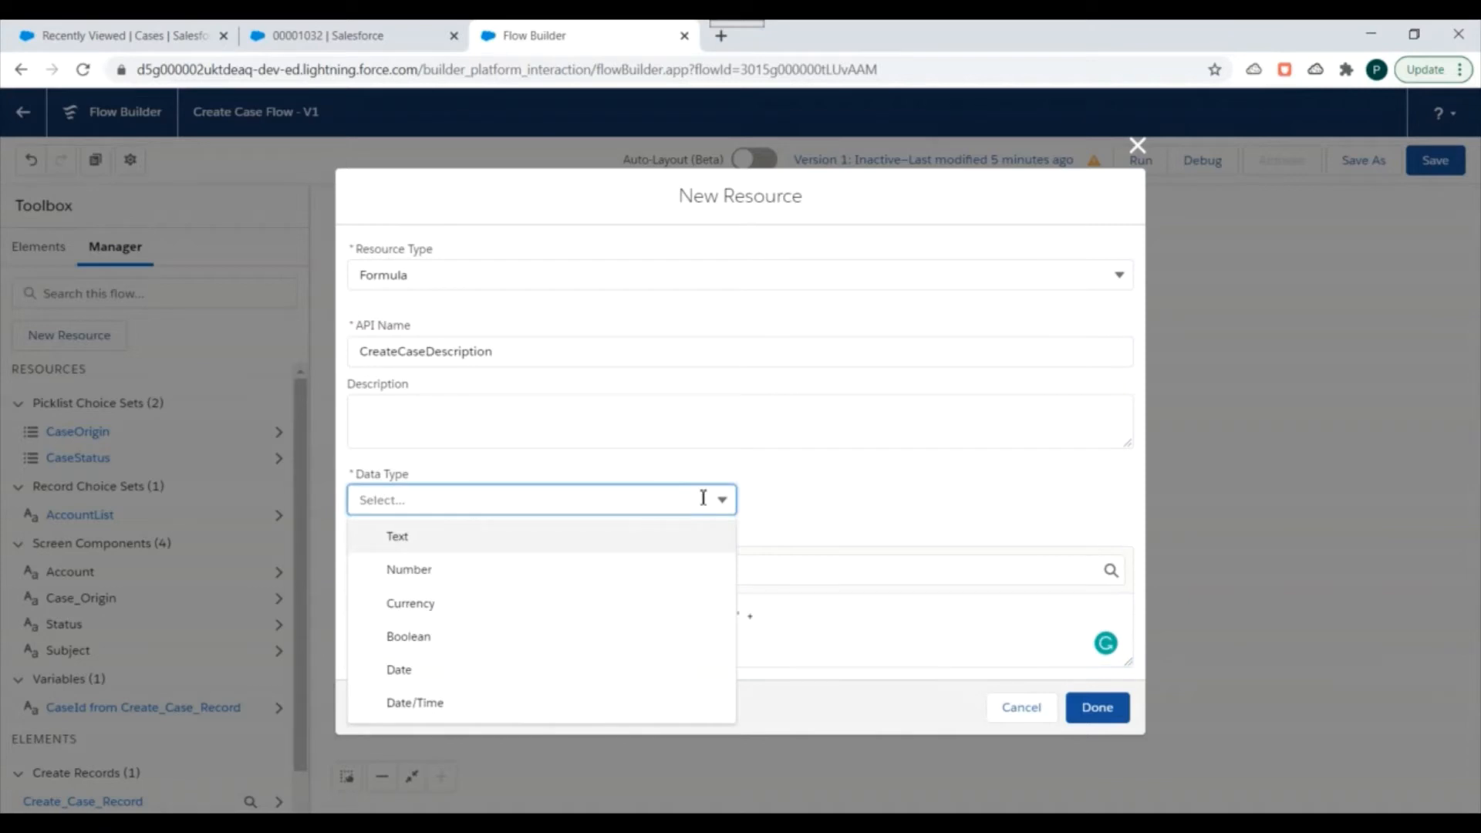
pyautogui.click(849, 478)
# Insert the Subject screen component at the end of the formula.
pyautogui.click(568, 575)
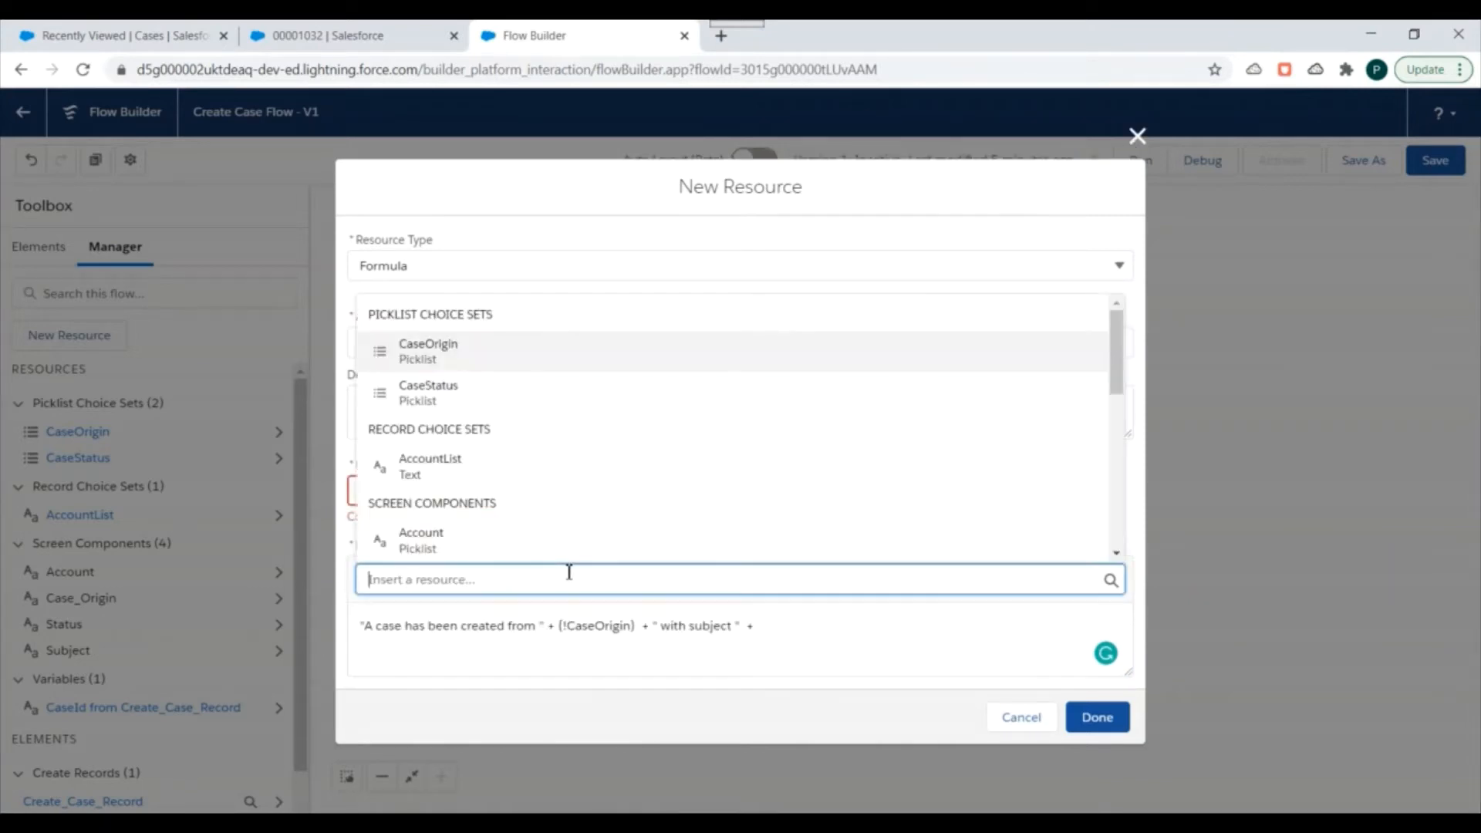
pyautogui.scroll(-2, 479, 432)
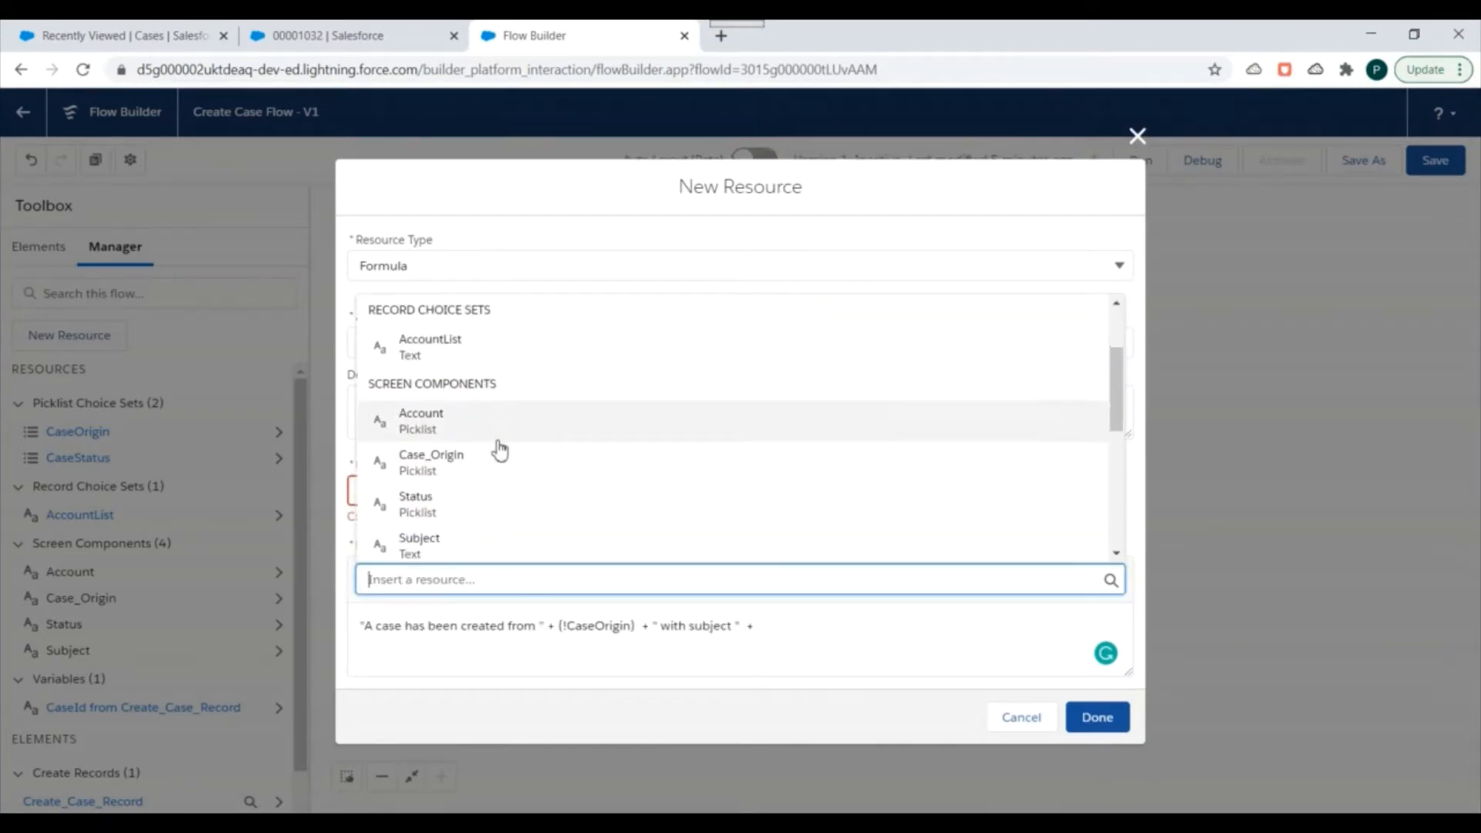
pyautogui.scroll(-1, 489, 440)
pyautogui.click(466, 470)
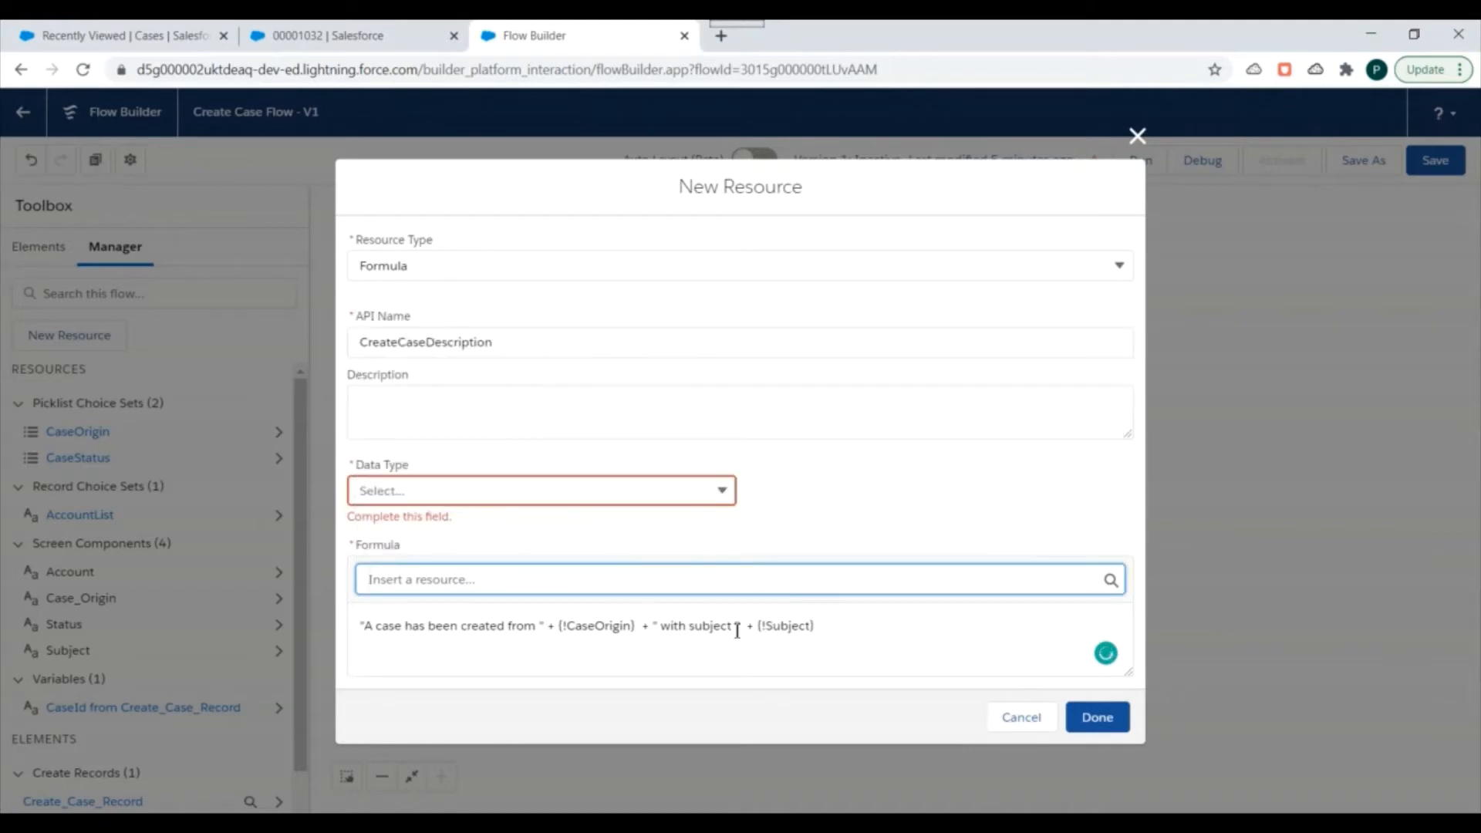
# Set the formula's data type to Text, append + " created on " + TEXT(TODAY()) after the subject, and finish the resource.
pyautogui.click(498, 495)
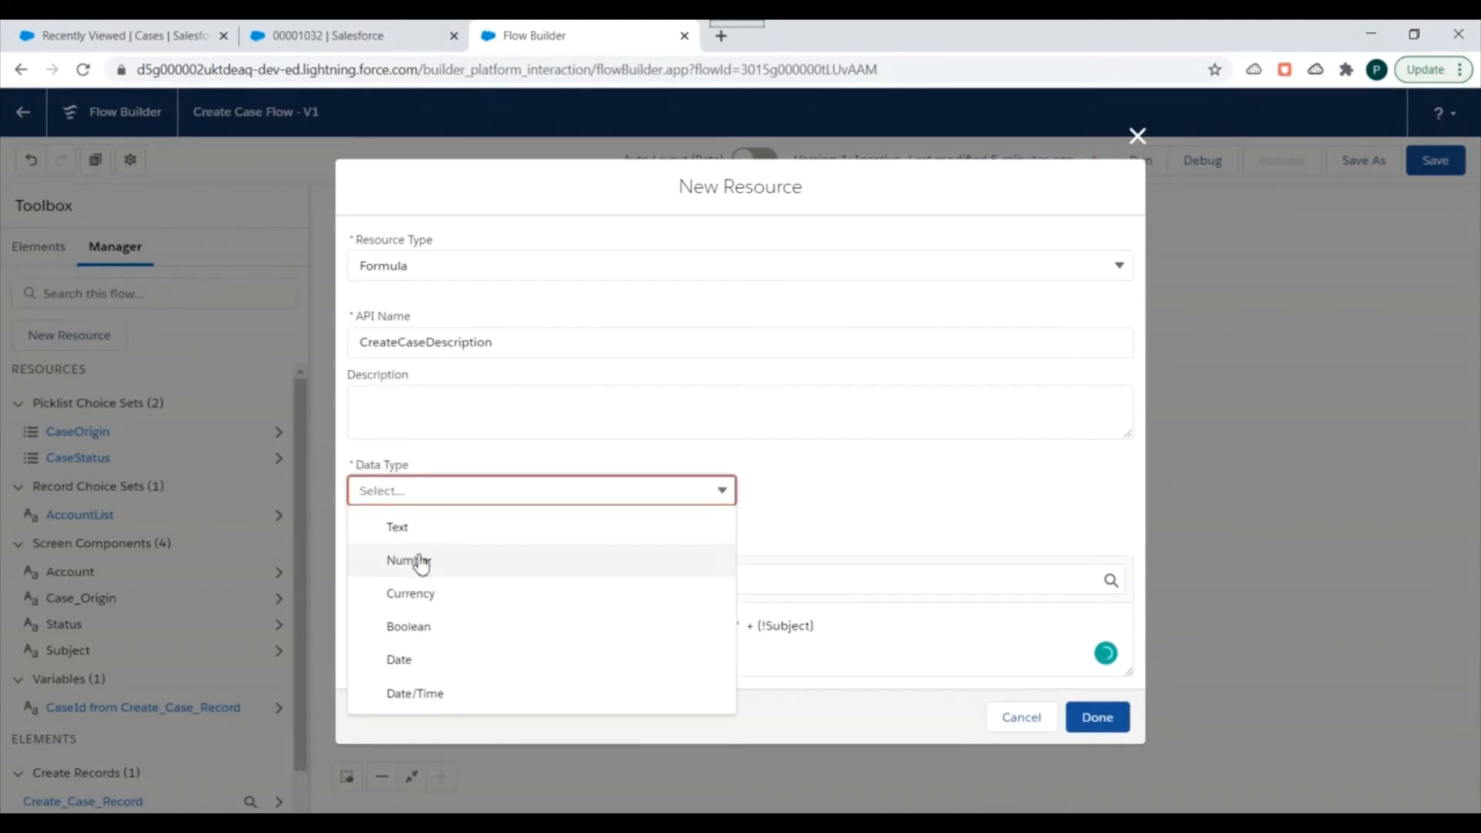
pyautogui.click(416, 528)
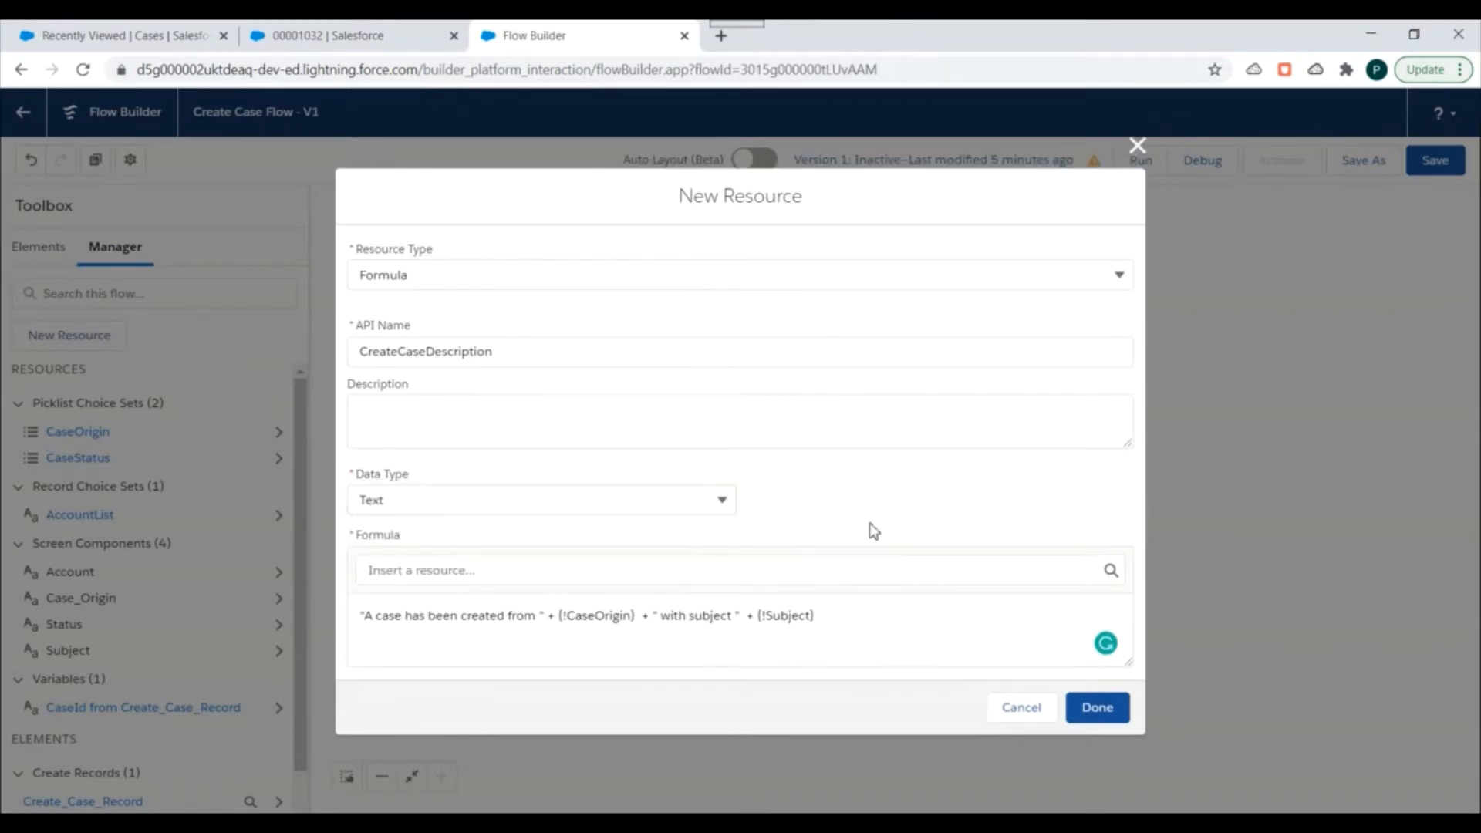
pyautogui.click(820, 617)
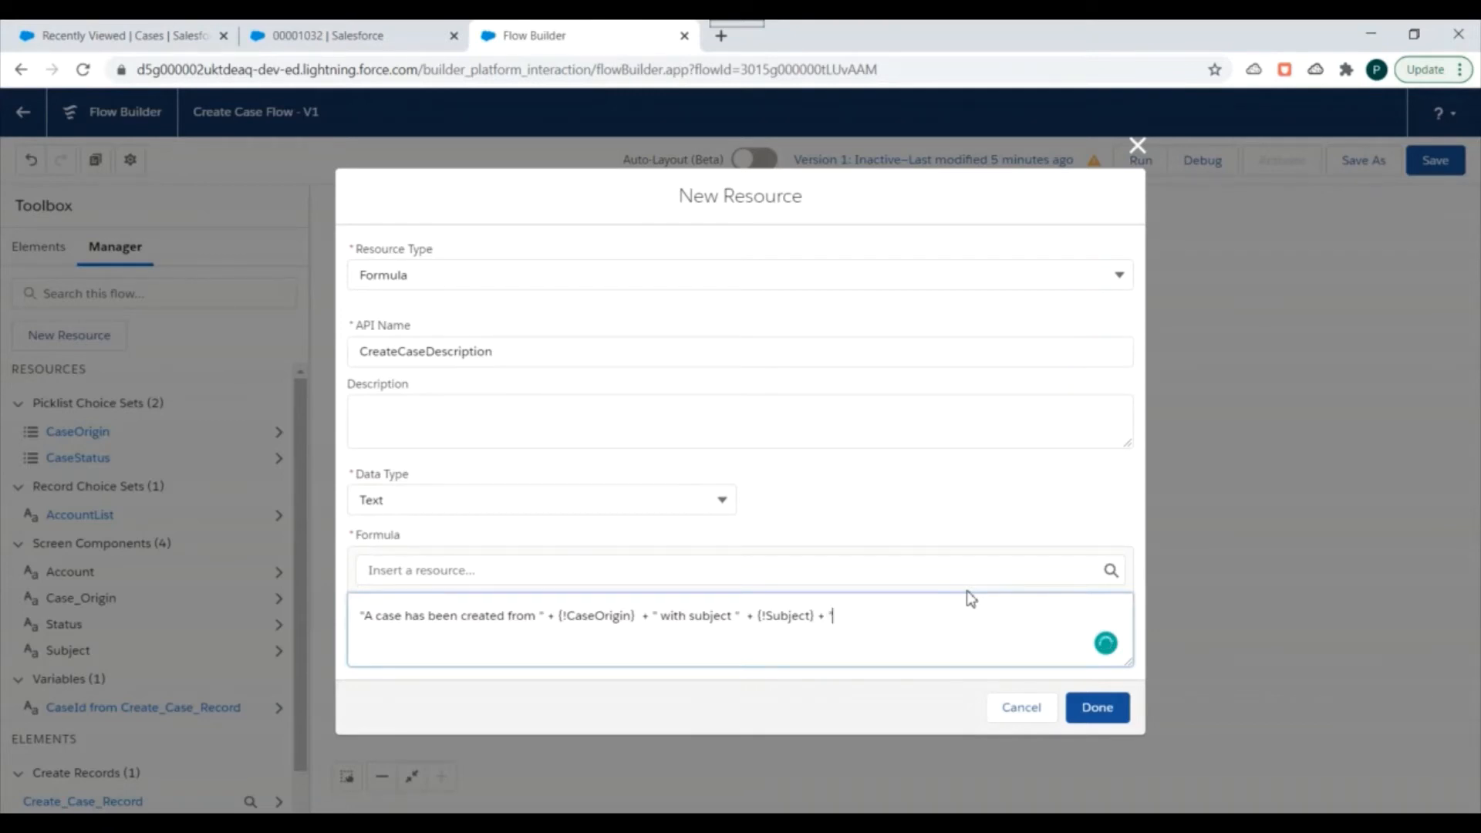
pyautogui.write('+ "created on " + TODAY(')
pyautogui.moveTo(932, 612); pyautogui.dragTo(972, 607)
pyautogui.click(920, 620)
pyautogui.write('TEXT(TODAY(')
pyautogui.click(837, 617)
pyautogui.hotkey('ctrl', 'a')
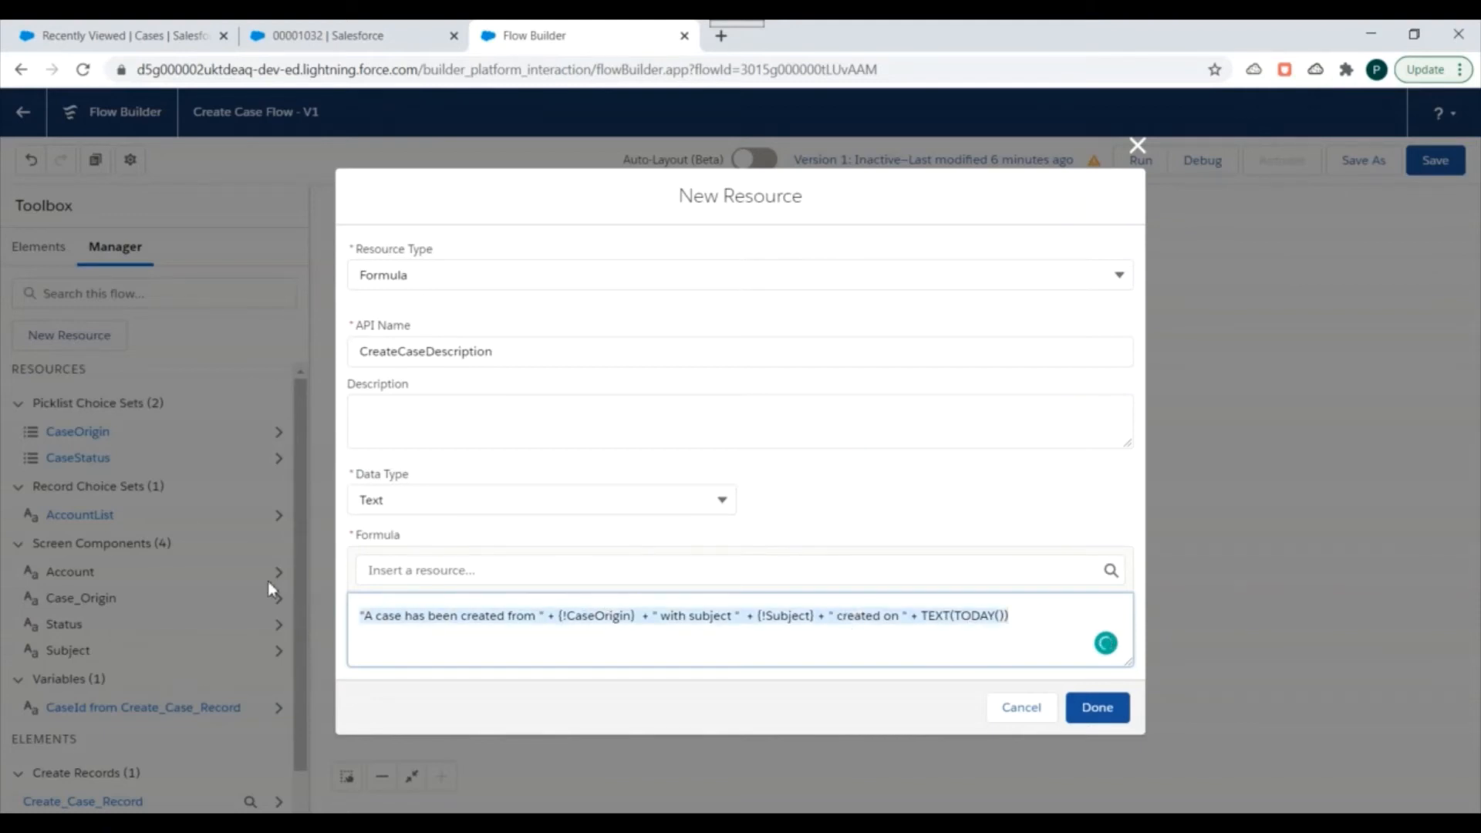
pyautogui.click(1096, 707)
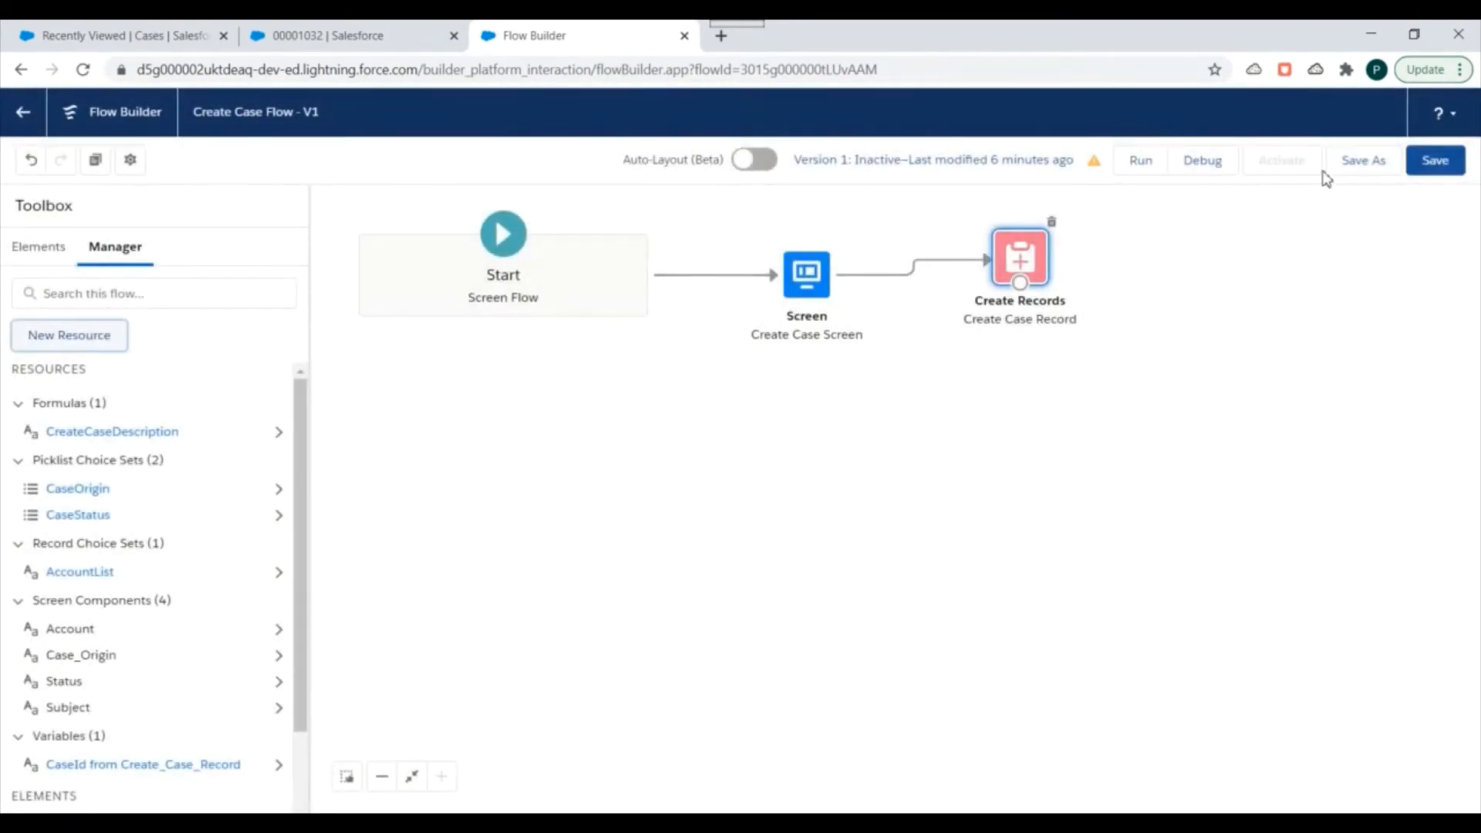
# Save the flow and review the issue reported for the CreateCaseDescription formula.
pyautogui.click(1434, 160)
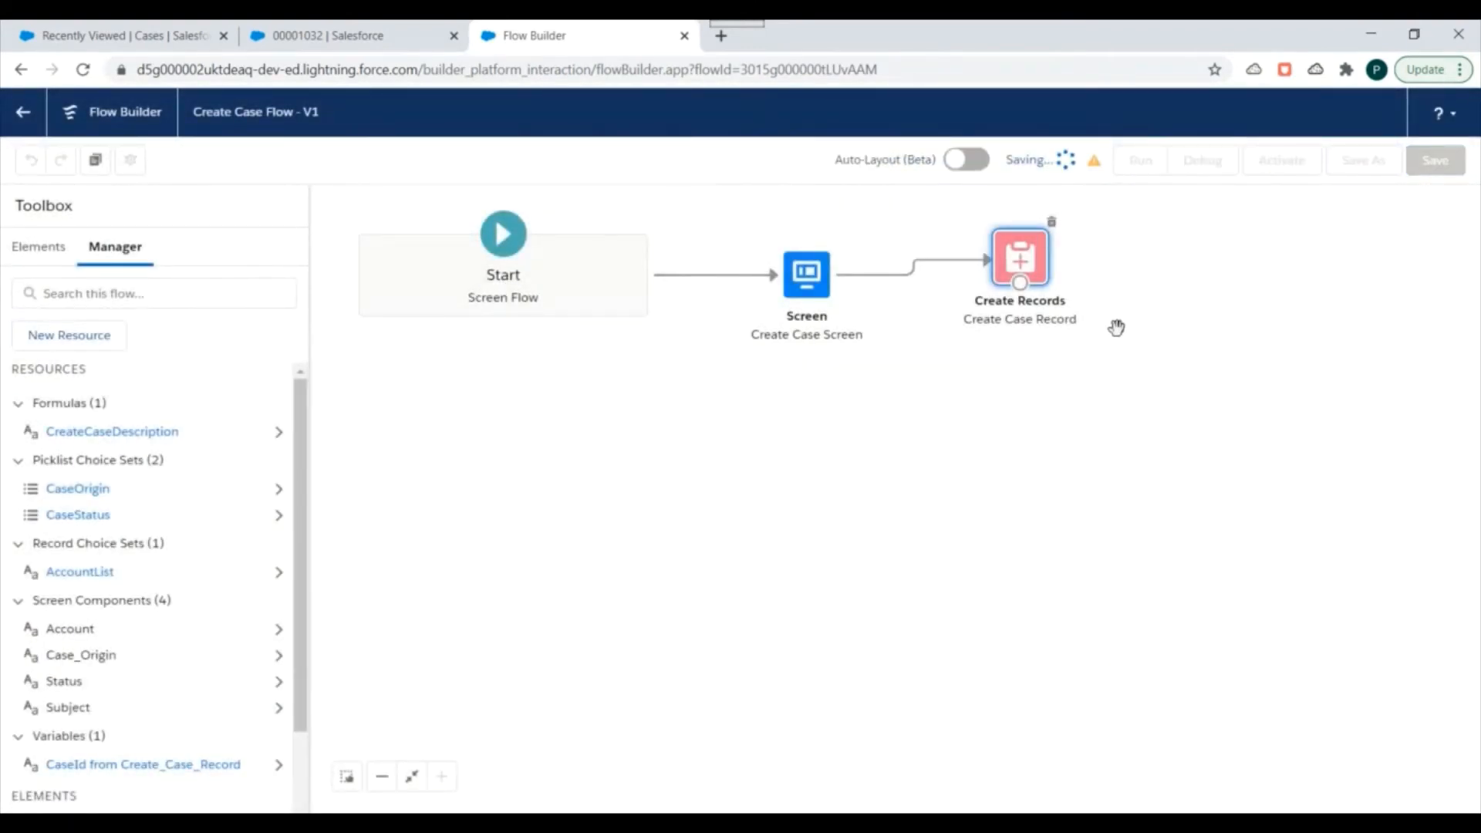
pyautogui.scroll(-1, 1123, 328)
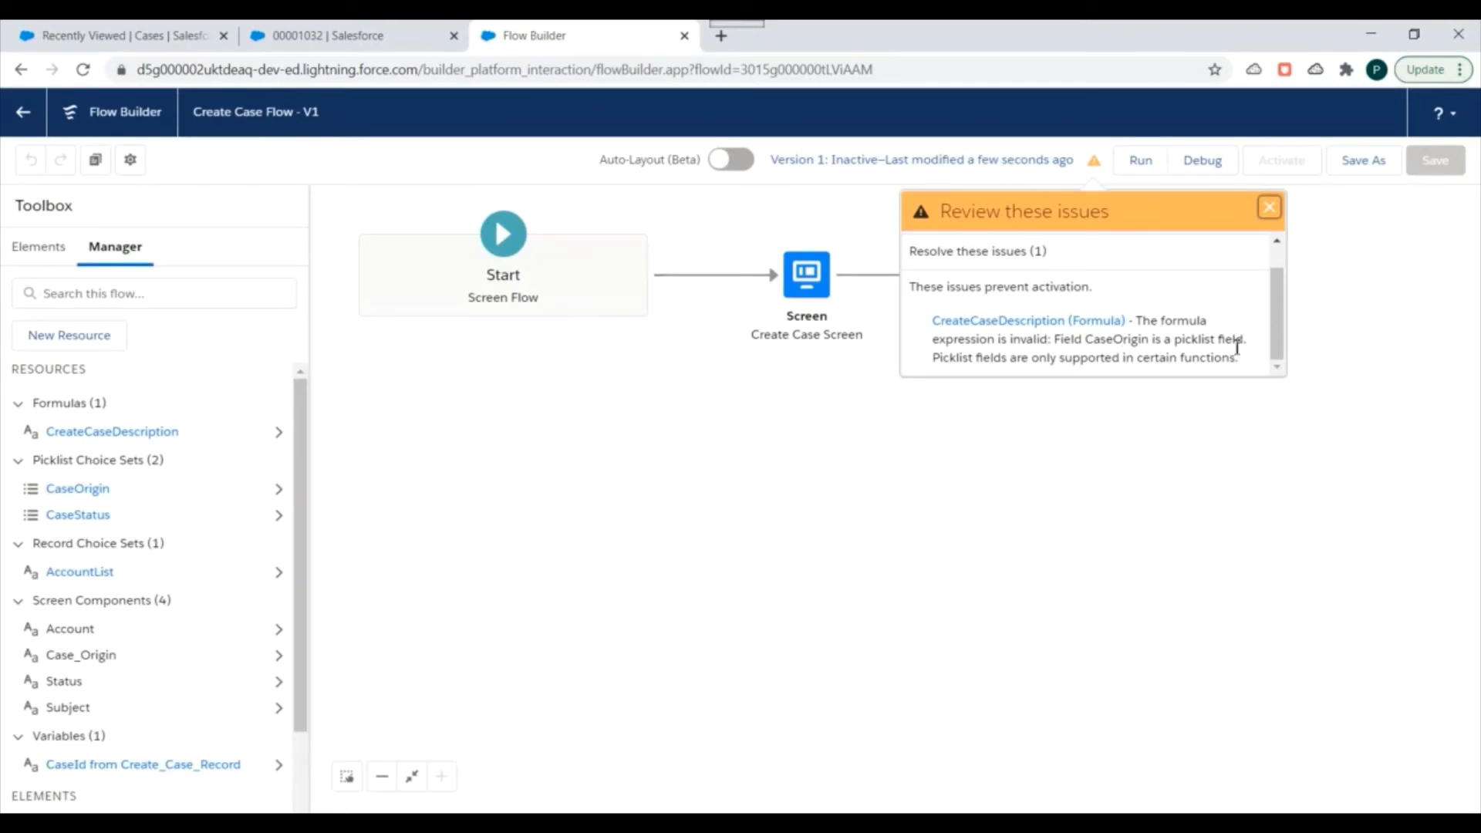
pyautogui.moveTo(1064, 361); pyautogui.dragTo(1223, 362)
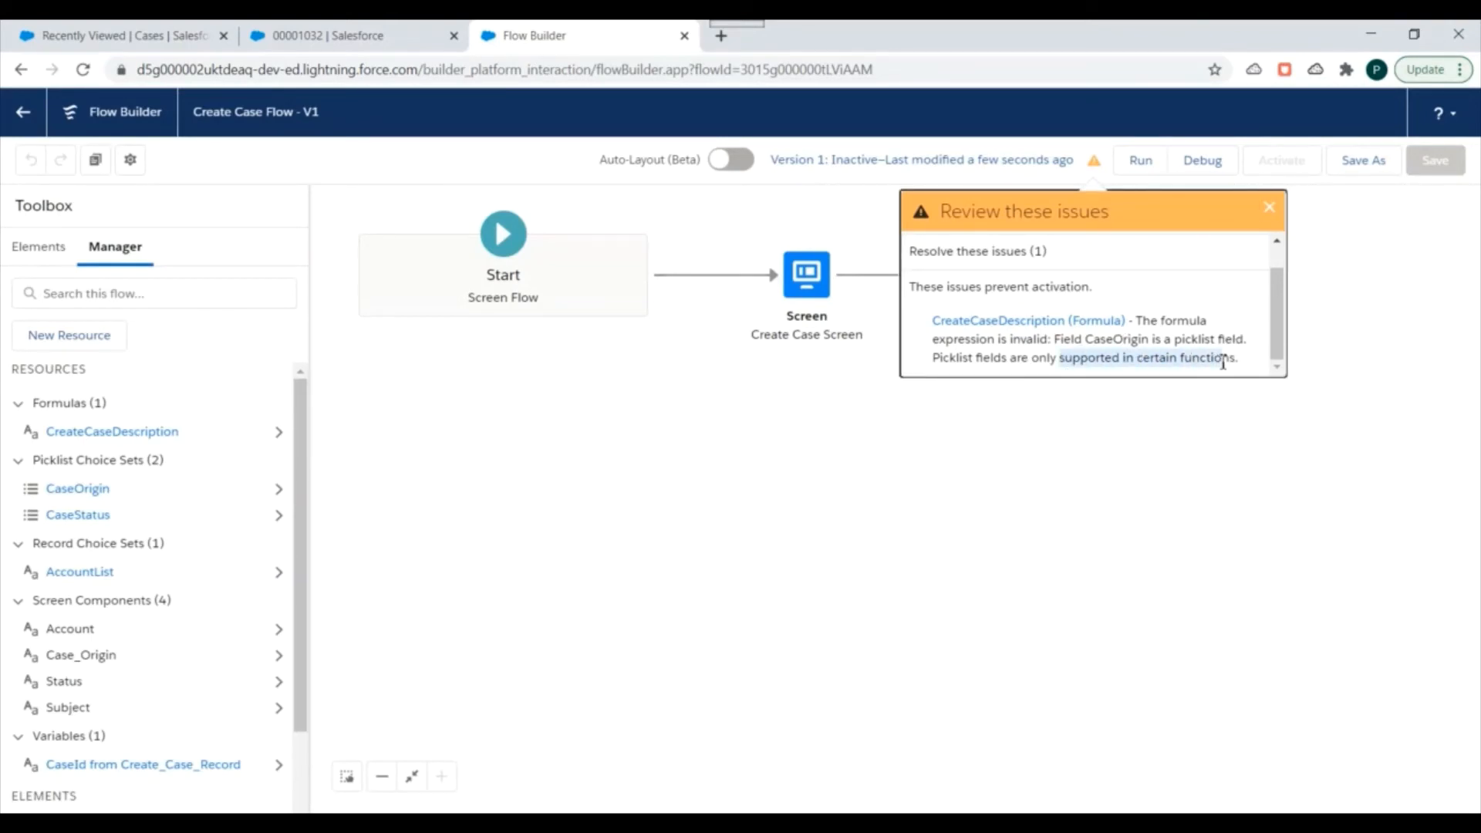
pyautogui.click(1270, 209)
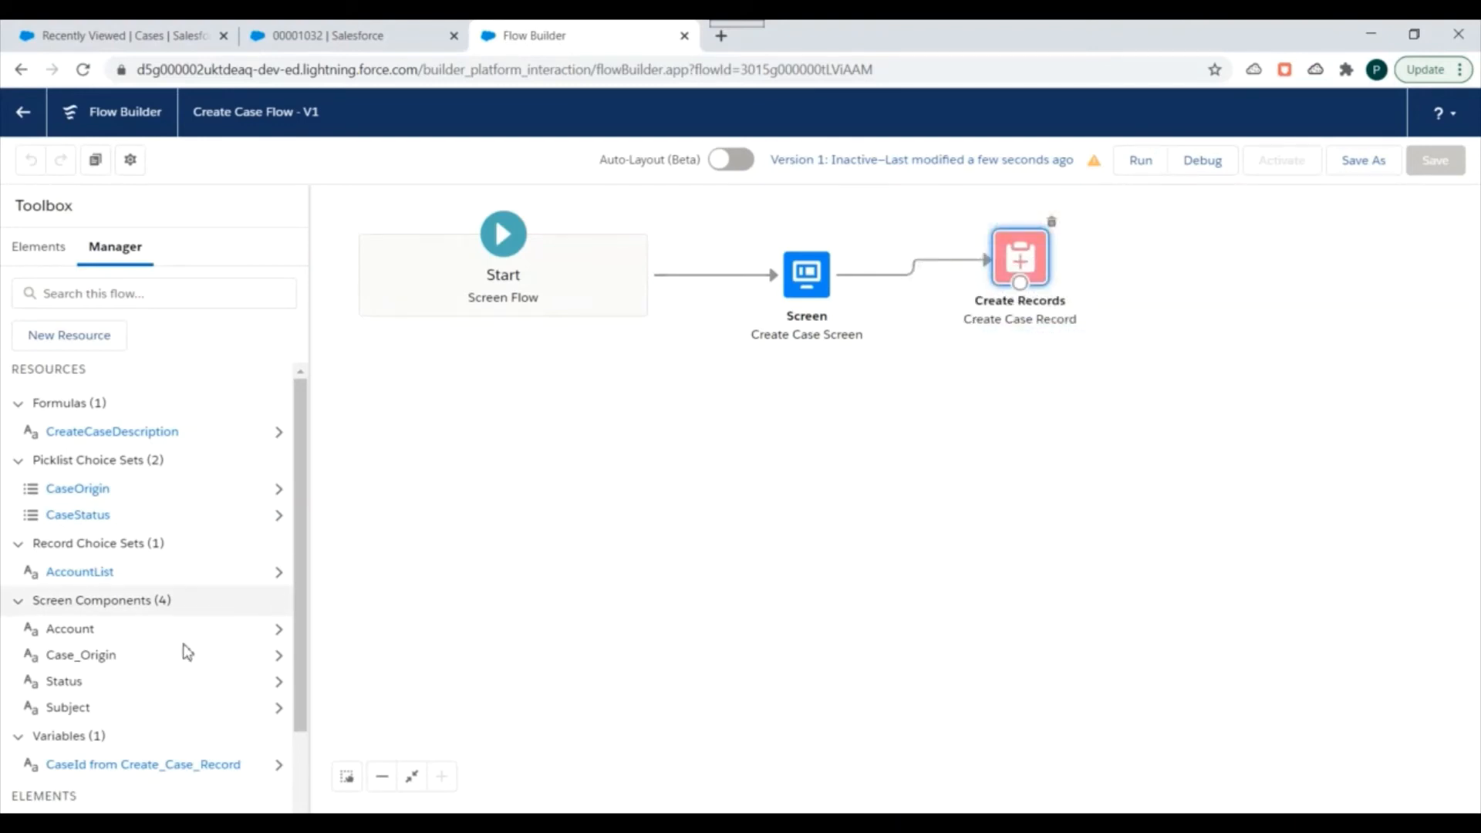
# Wrap the {!CaseOrigin} reference in the CreateCaseDescription formula in a TEXT() function and save the flow.
pyautogui.click(111, 433)
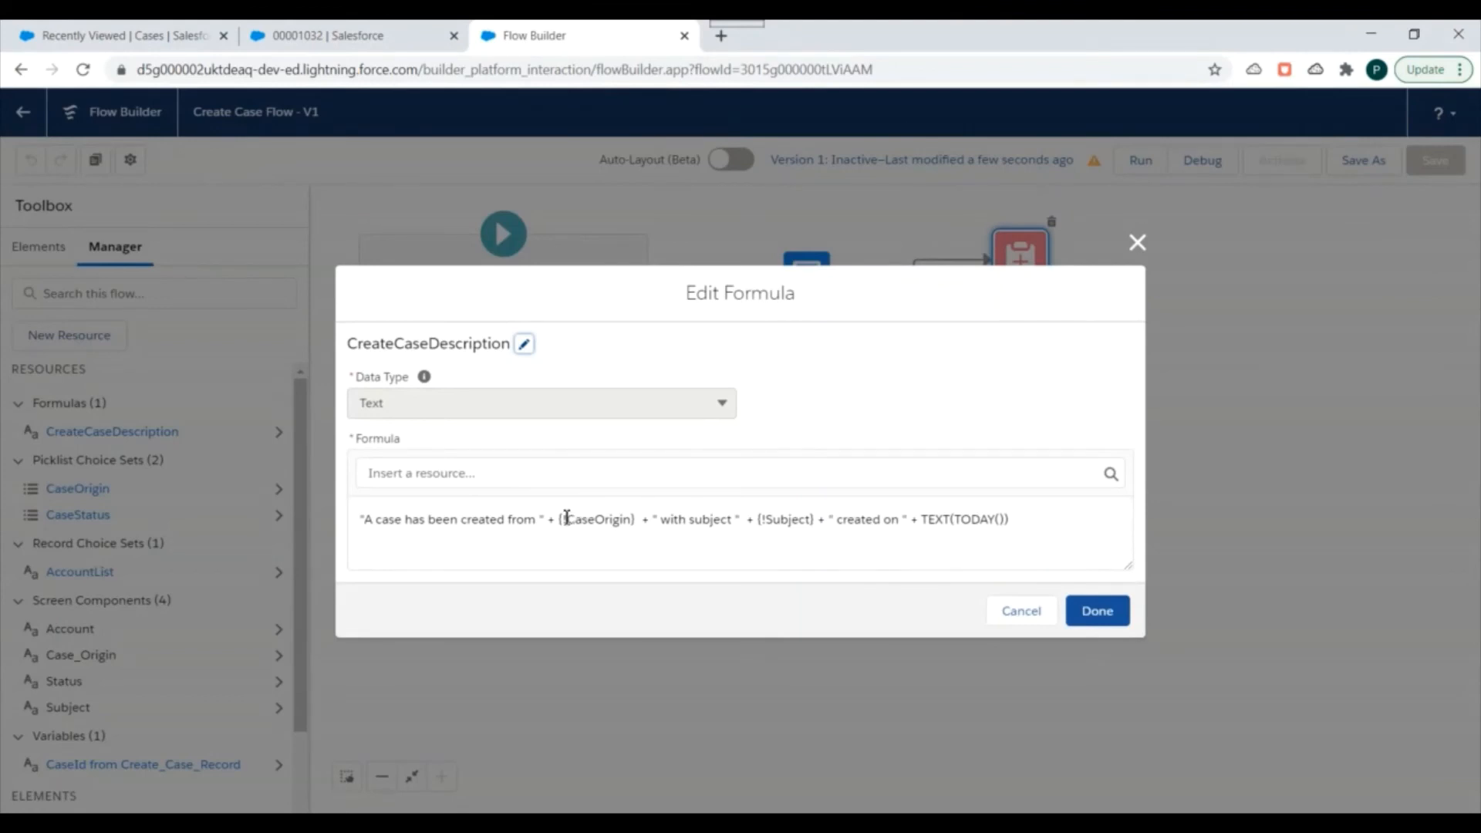
pyautogui.click(557, 518)
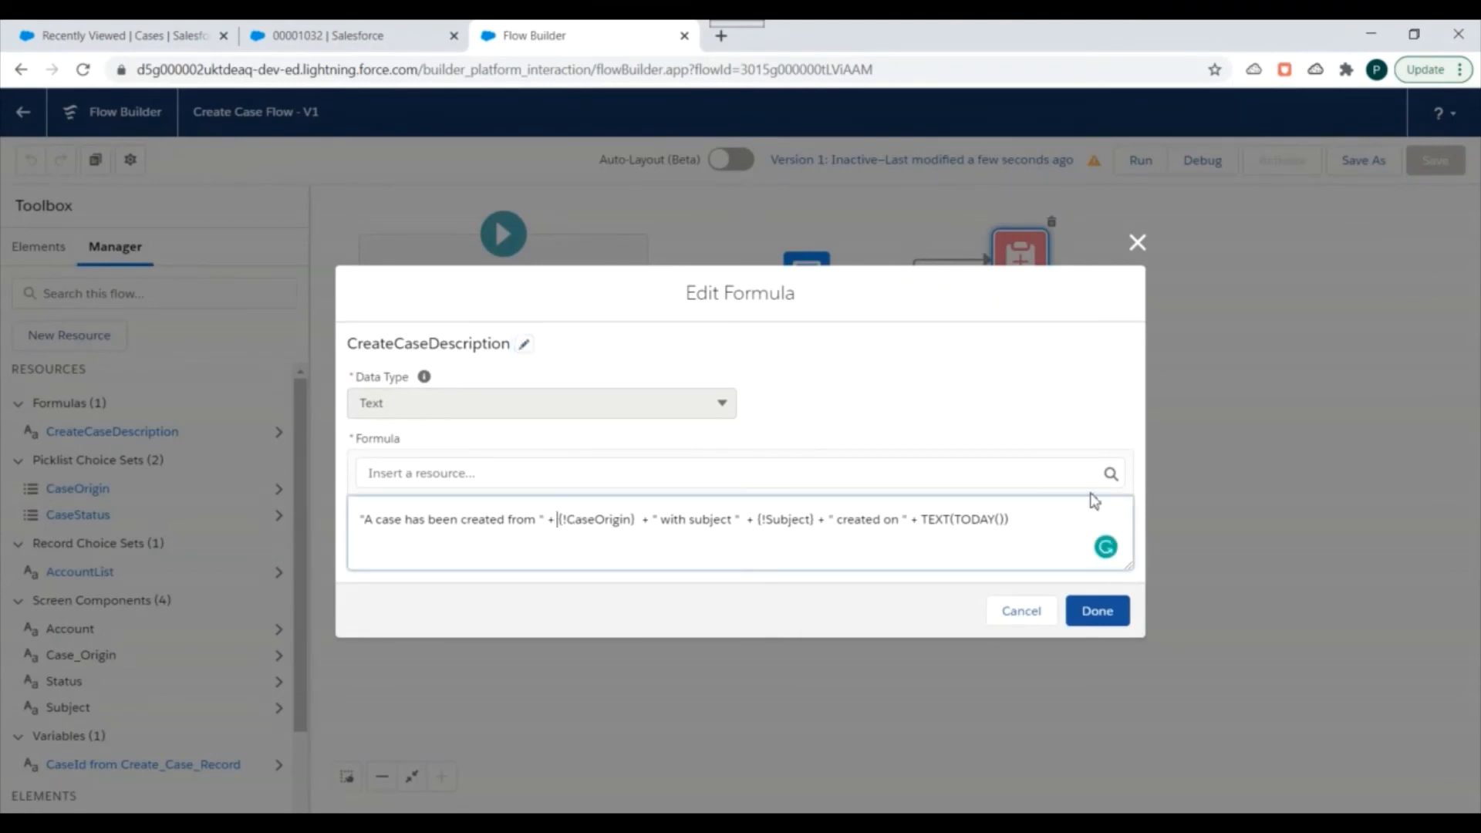
pyautogui.write('TEXT')
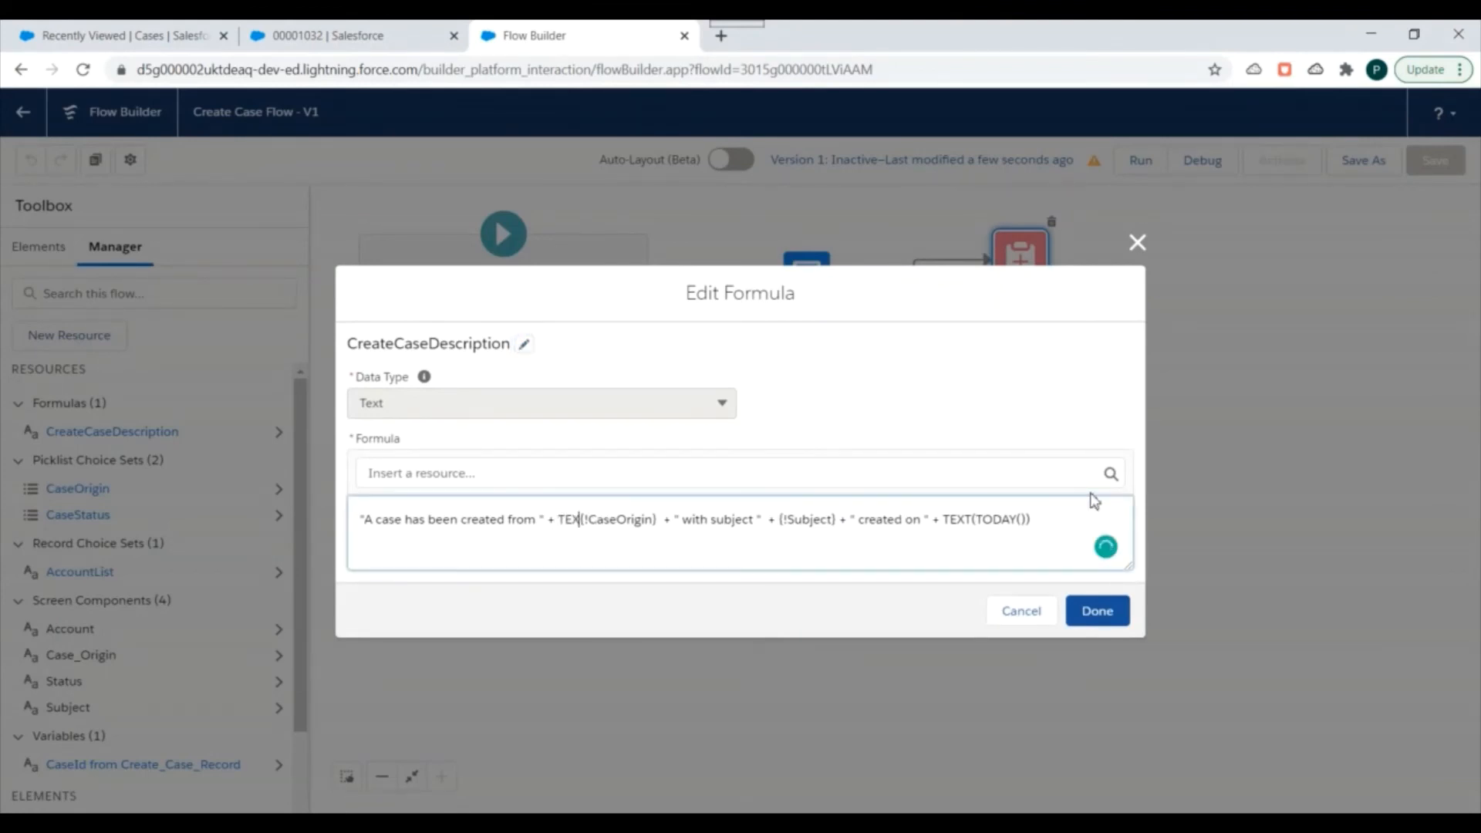
pyautogui.write('(TODAY(')
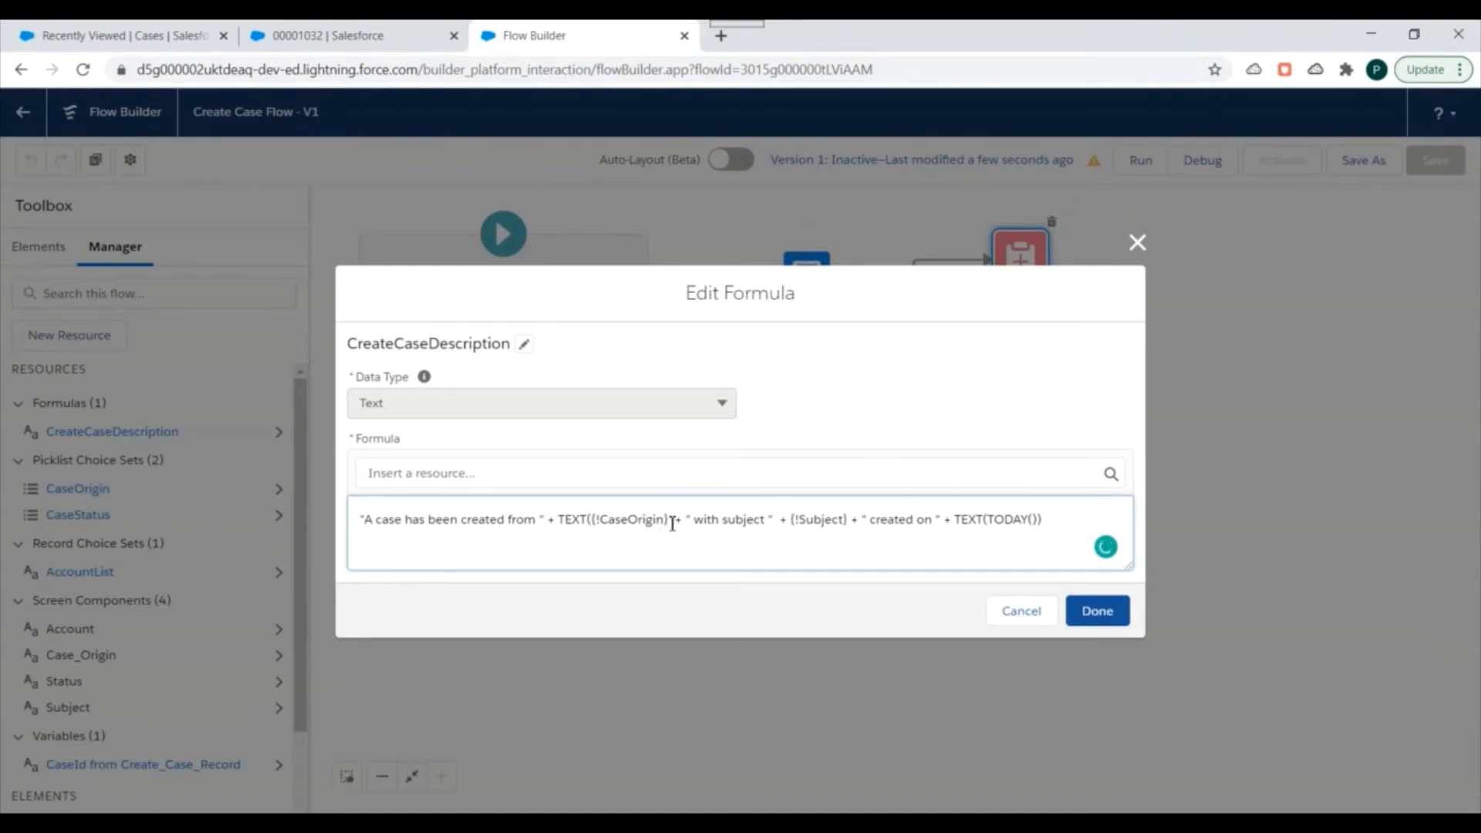
pyautogui.write(')')
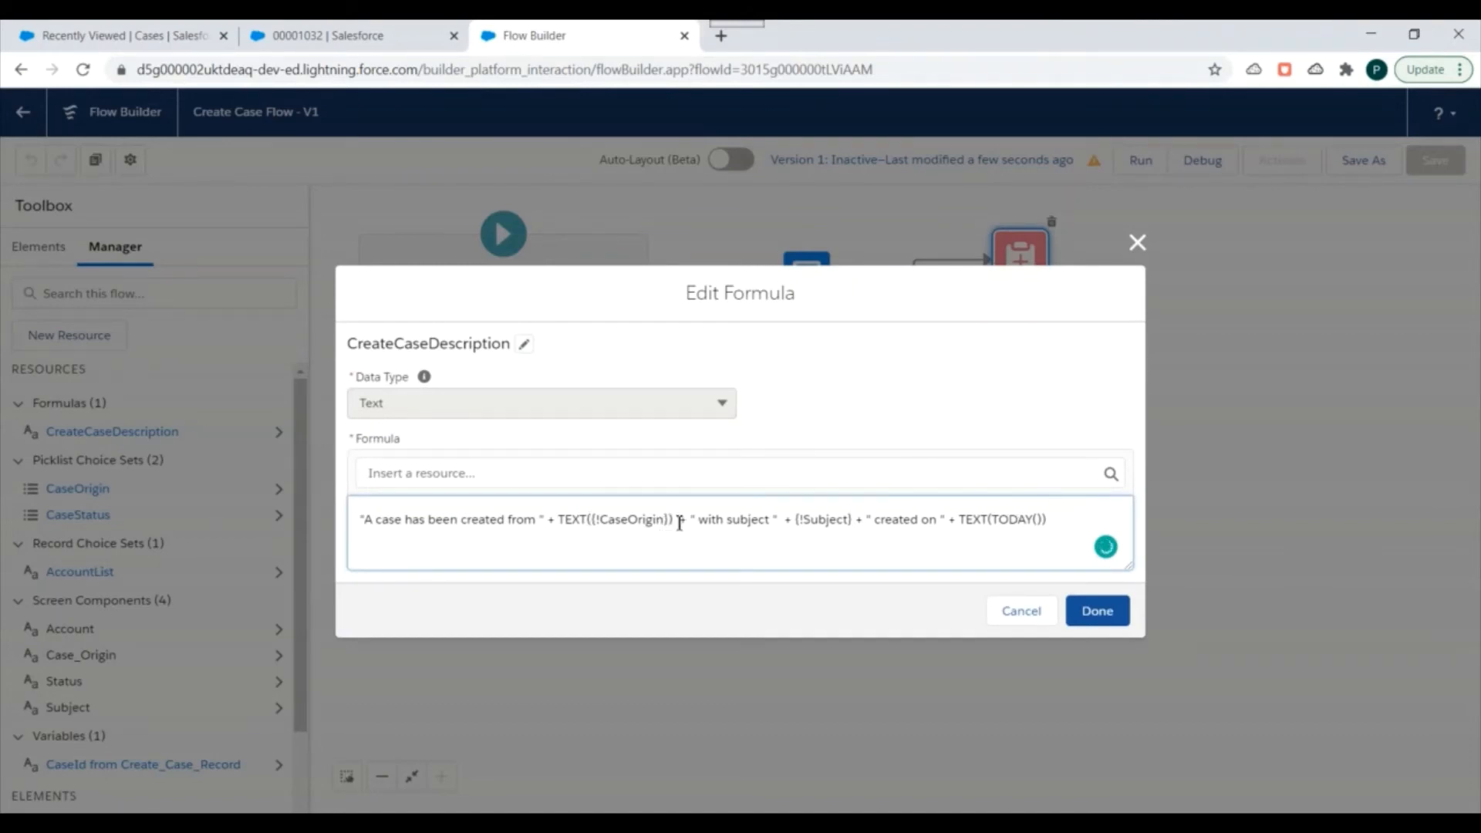
pyautogui.click(1095, 610)
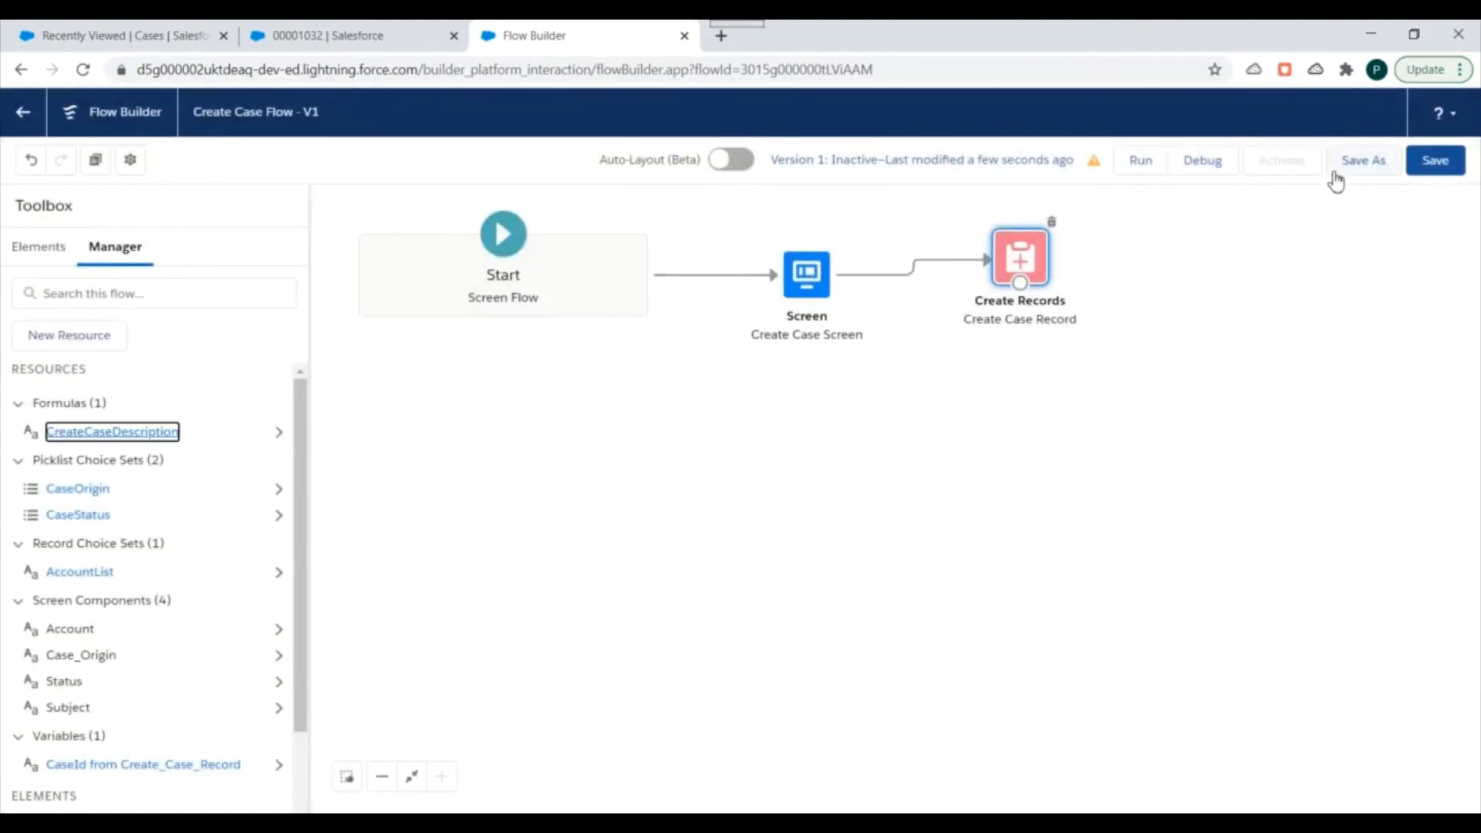
pyautogui.click(1438, 161)
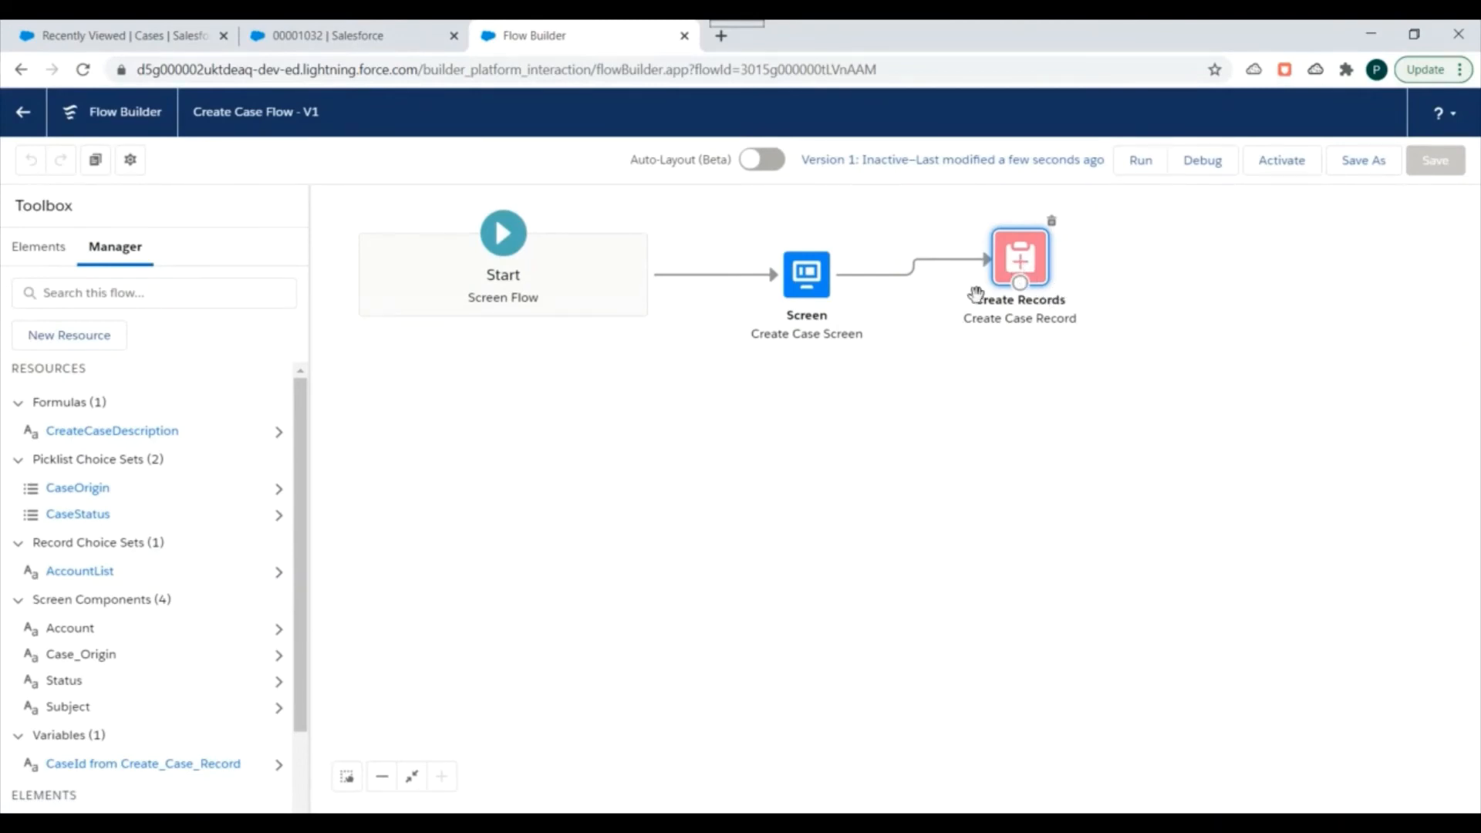
# Add a Description field with the value CreateCaseDescription to the Create Case Record element and save the flow.
pyautogui.doubleClick(1021, 266)
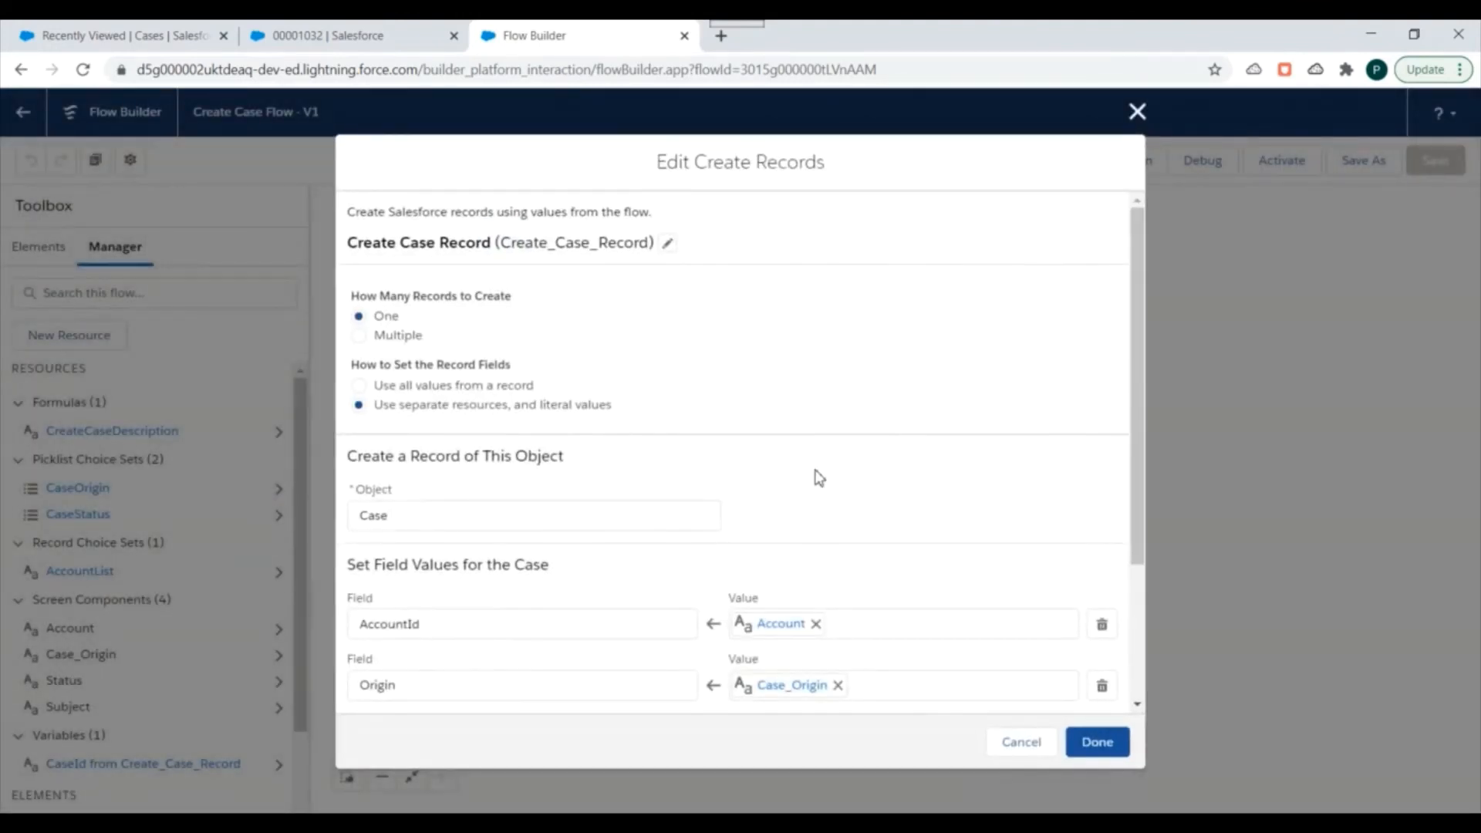
pyautogui.scroll(-3, 814, 467)
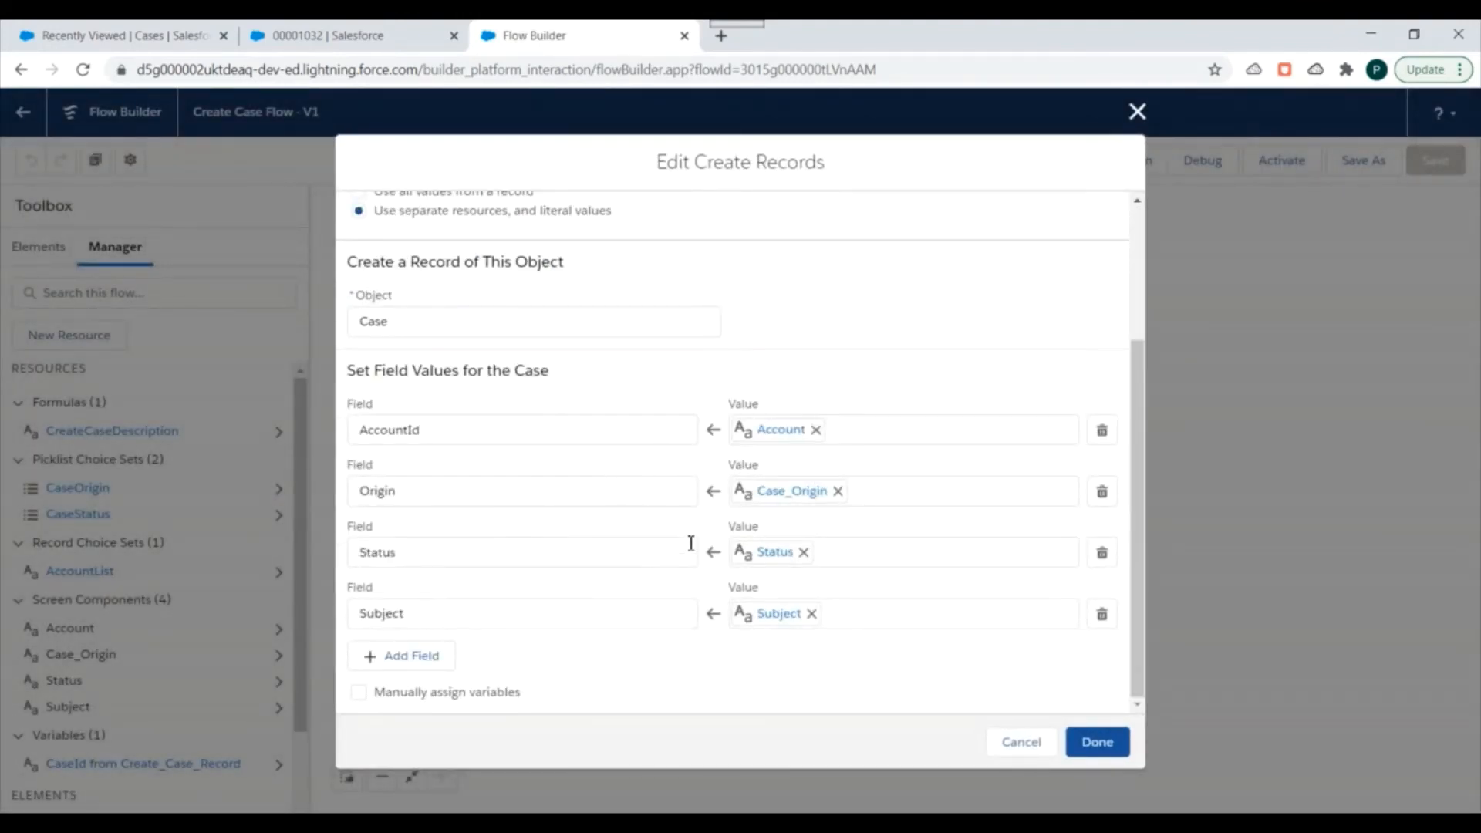
pyautogui.scroll(2, 570, 620)
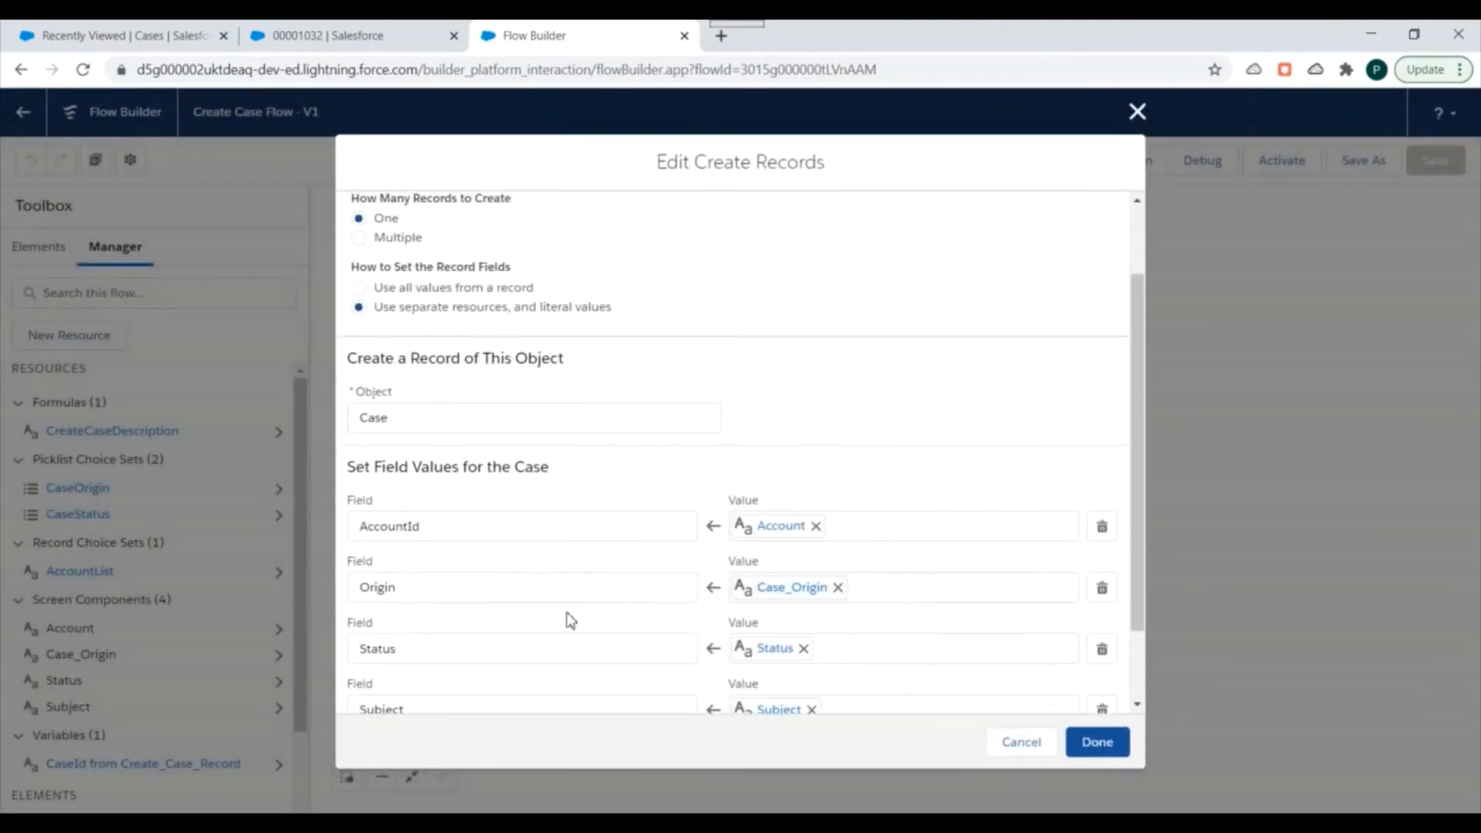
pyautogui.scroll(-2, 613, 532)
pyautogui.click(414, 658)
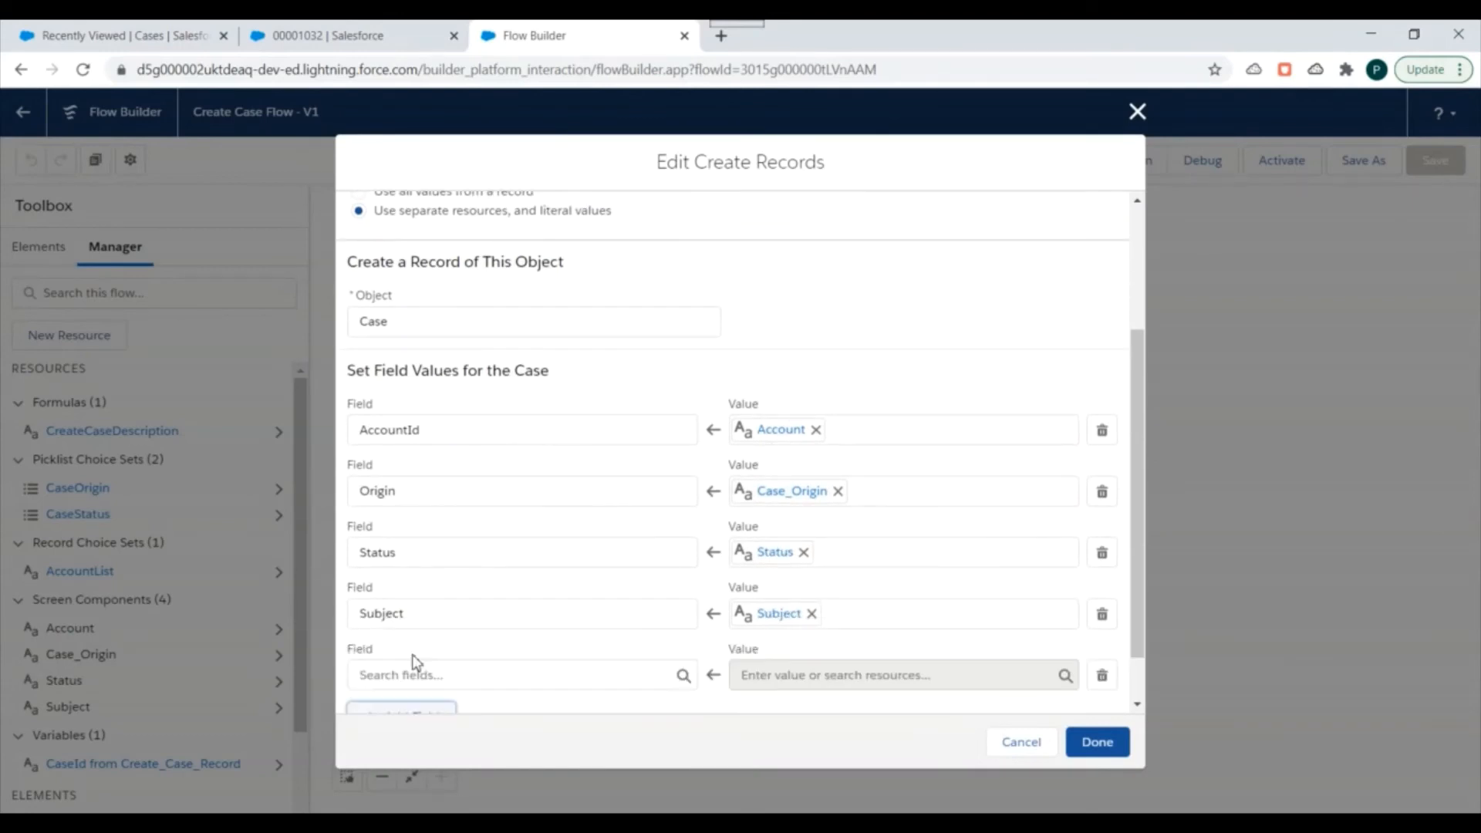
pyautogui.scroll(-1, 539, 496)
pyautogui.click(502, 615)
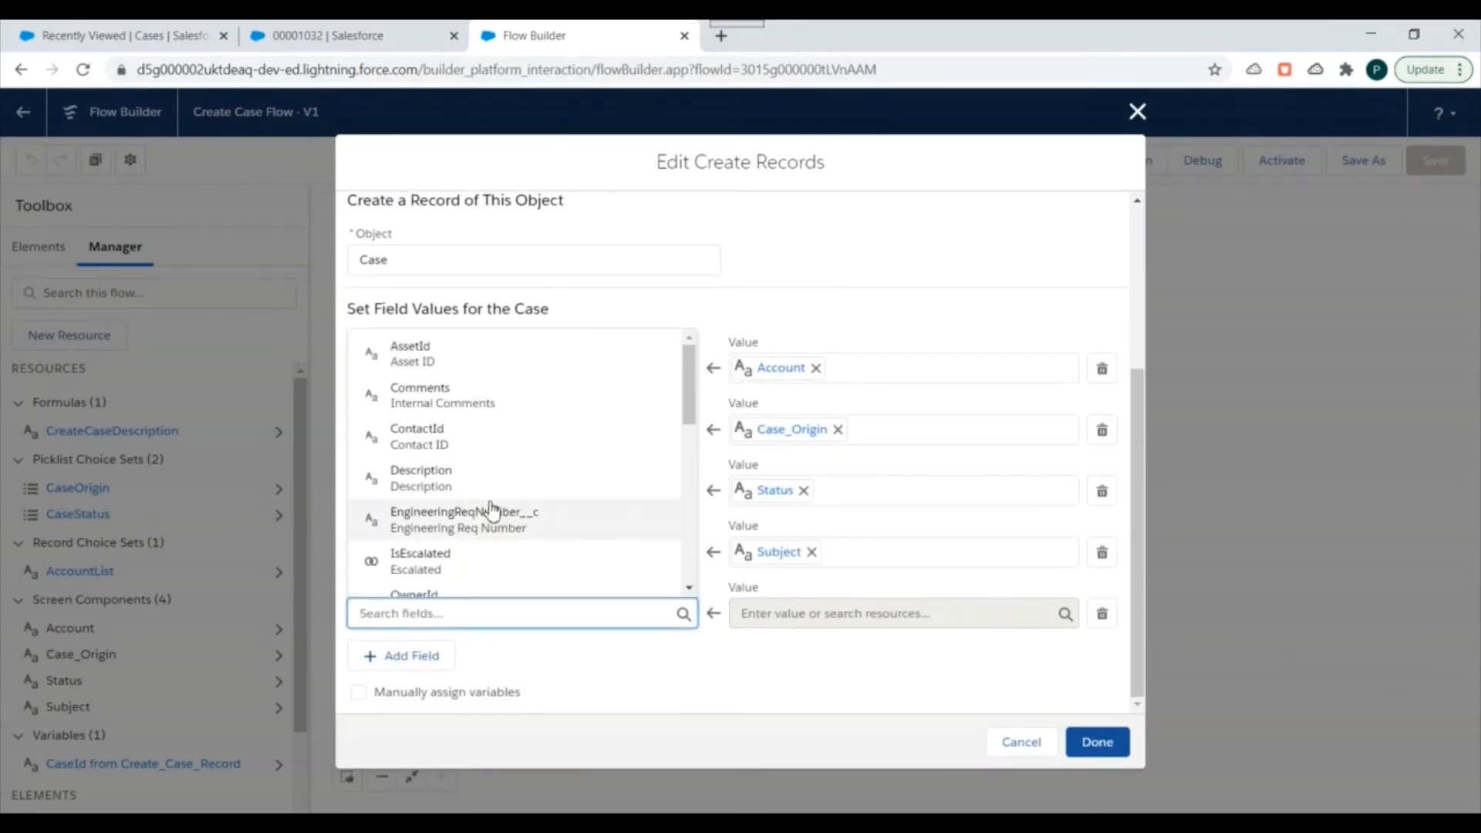
pyautogui.click(466, 478)
pyautogui.click(837, 614)
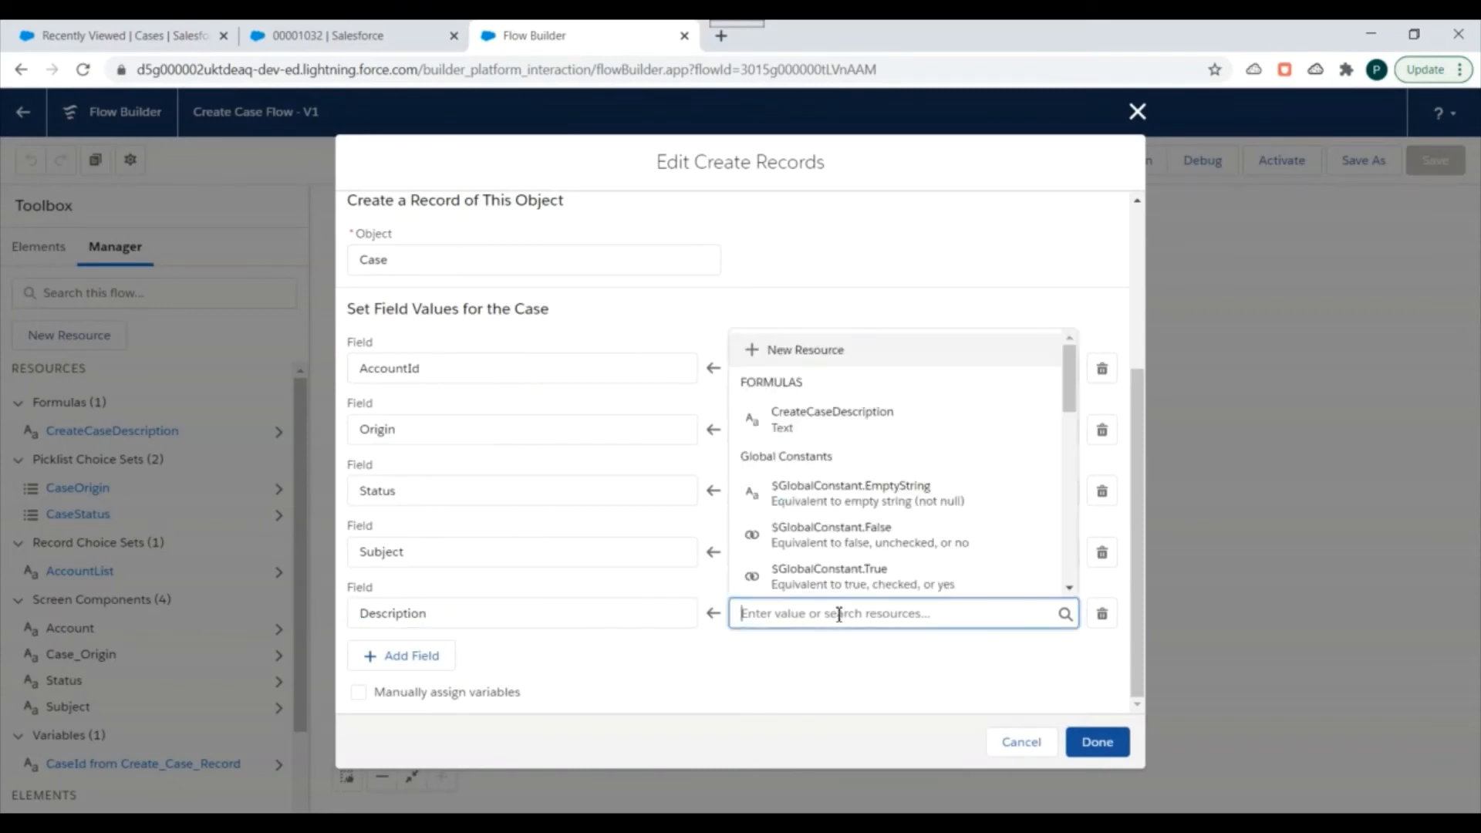
pyautogui.click(827, 433)
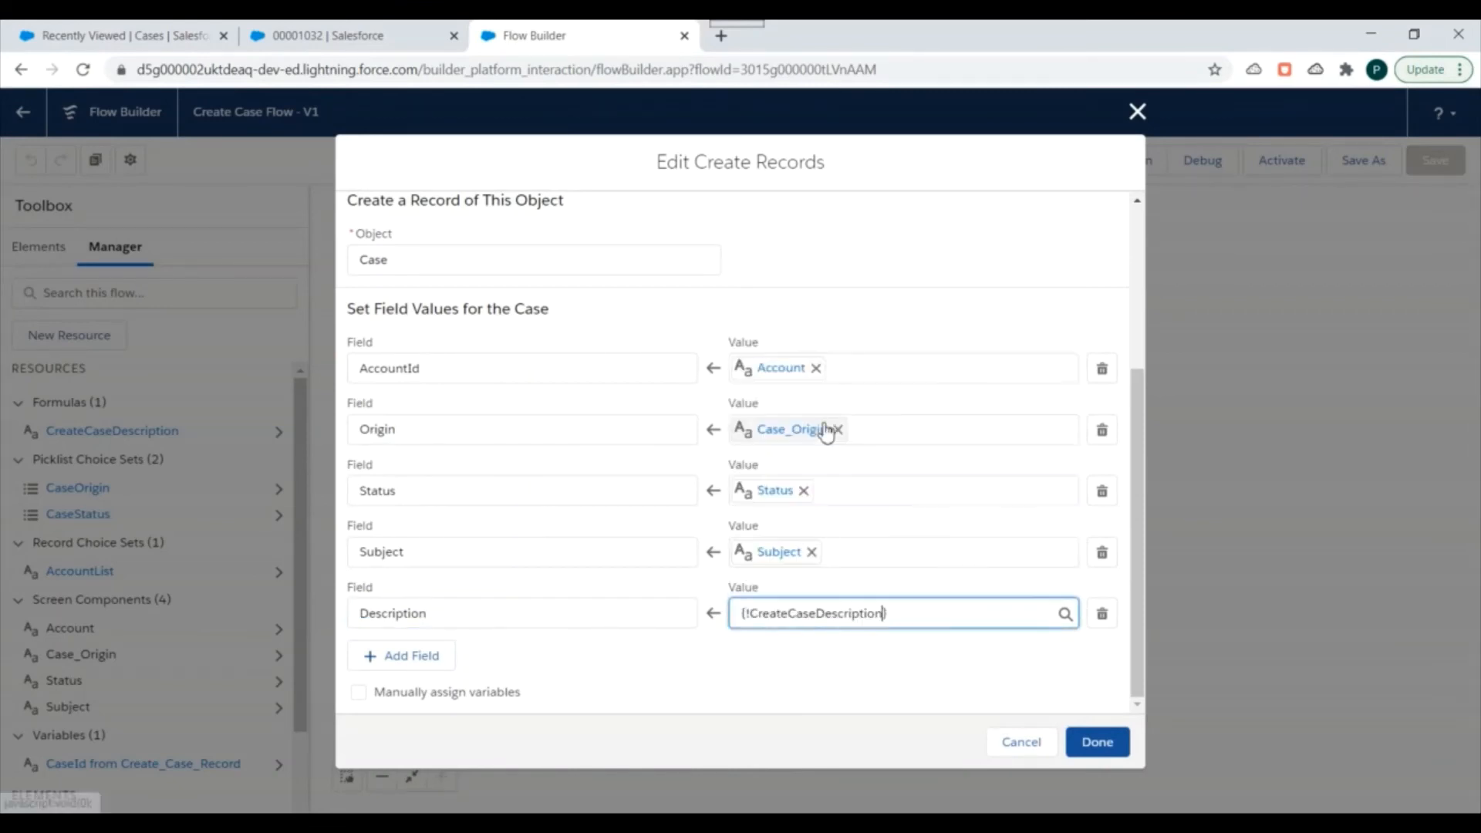
pyautogui.click(1098, 741)
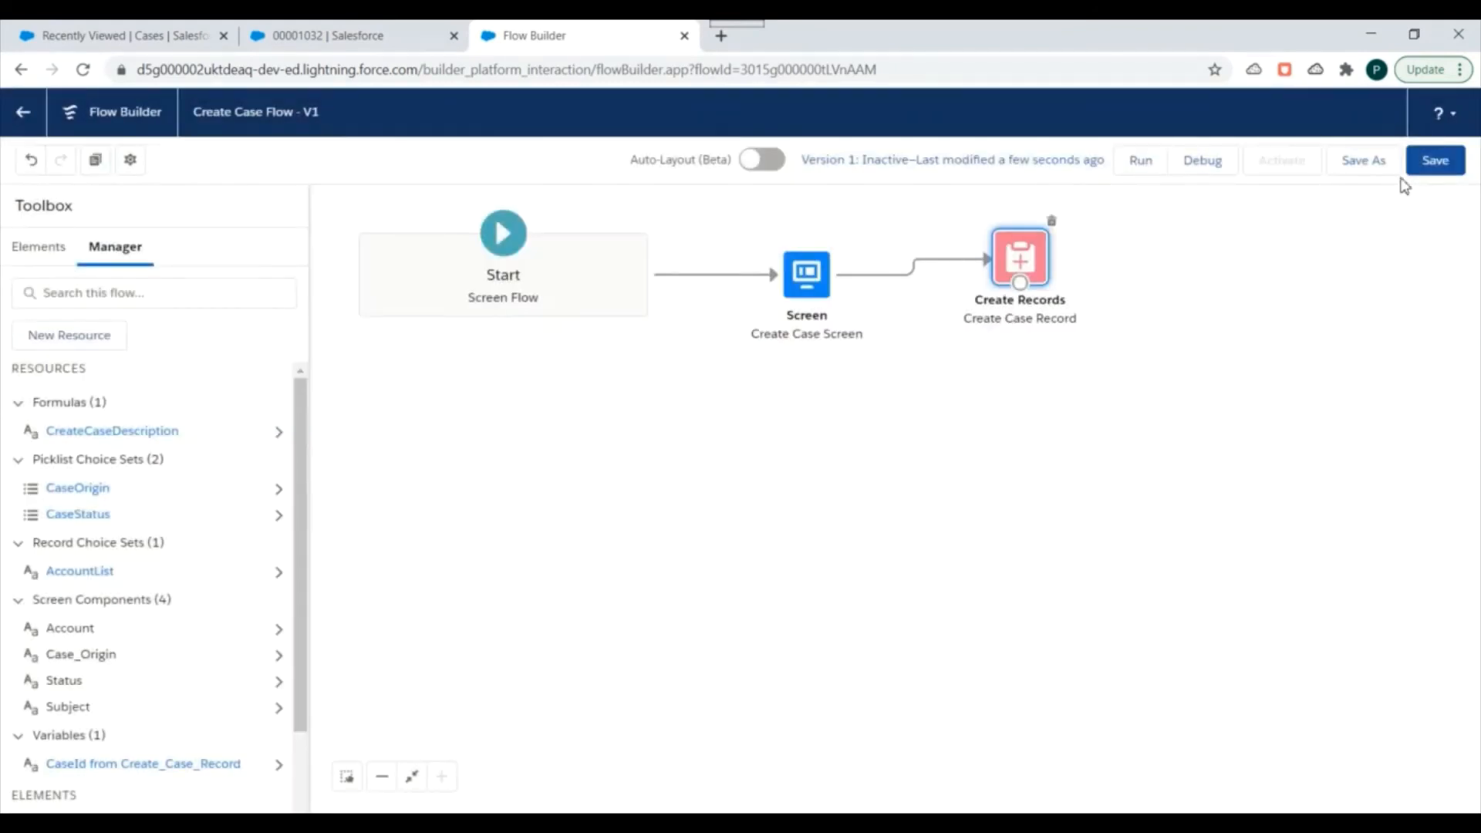
pyautogui.click(1427, 162)
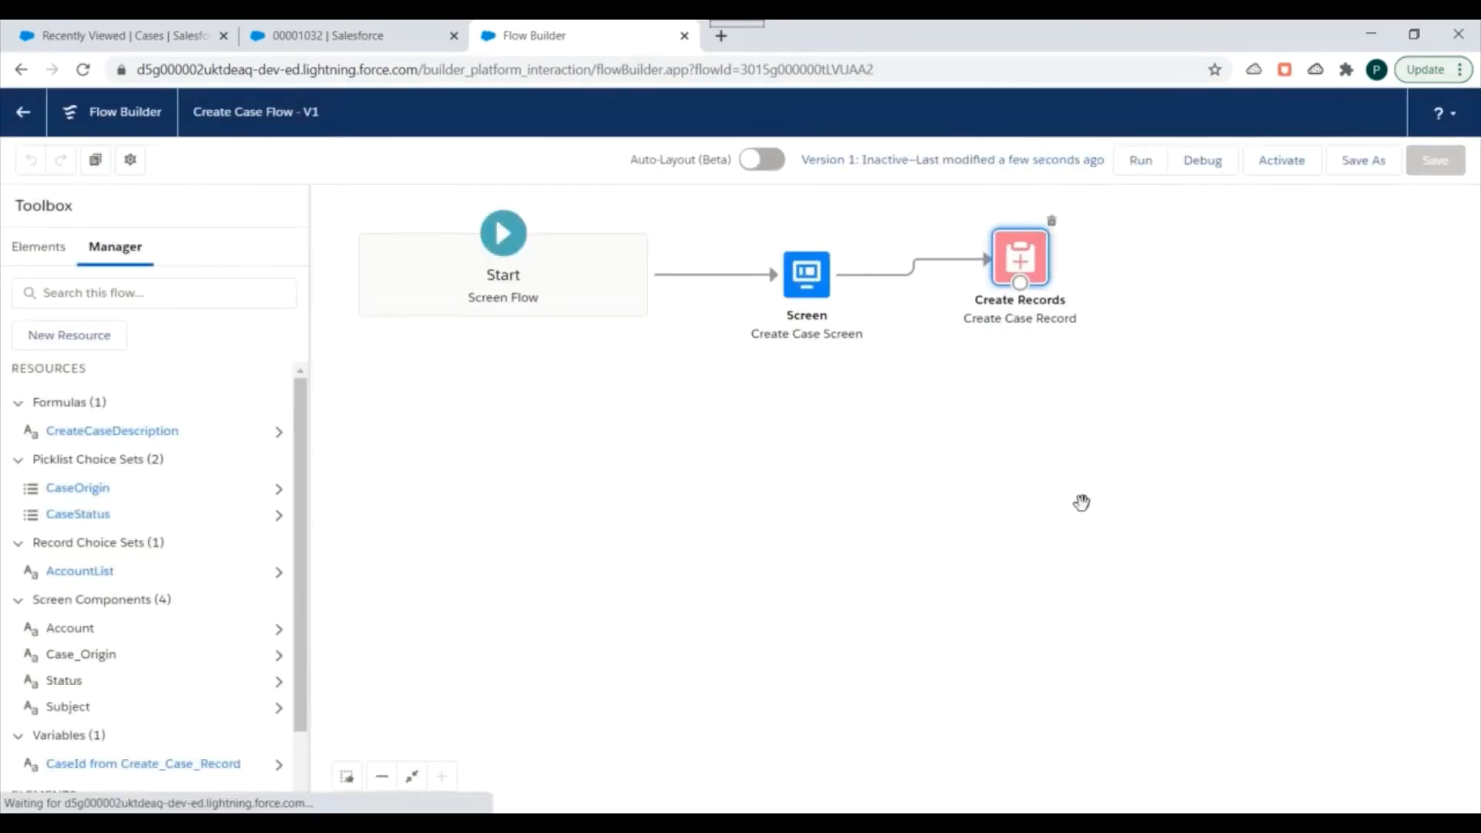
# Debug the flow with case origin Email, subject "Machine Issue" and account Edge Communications, and review the debug details.
pyautogui.click(1205, 171)
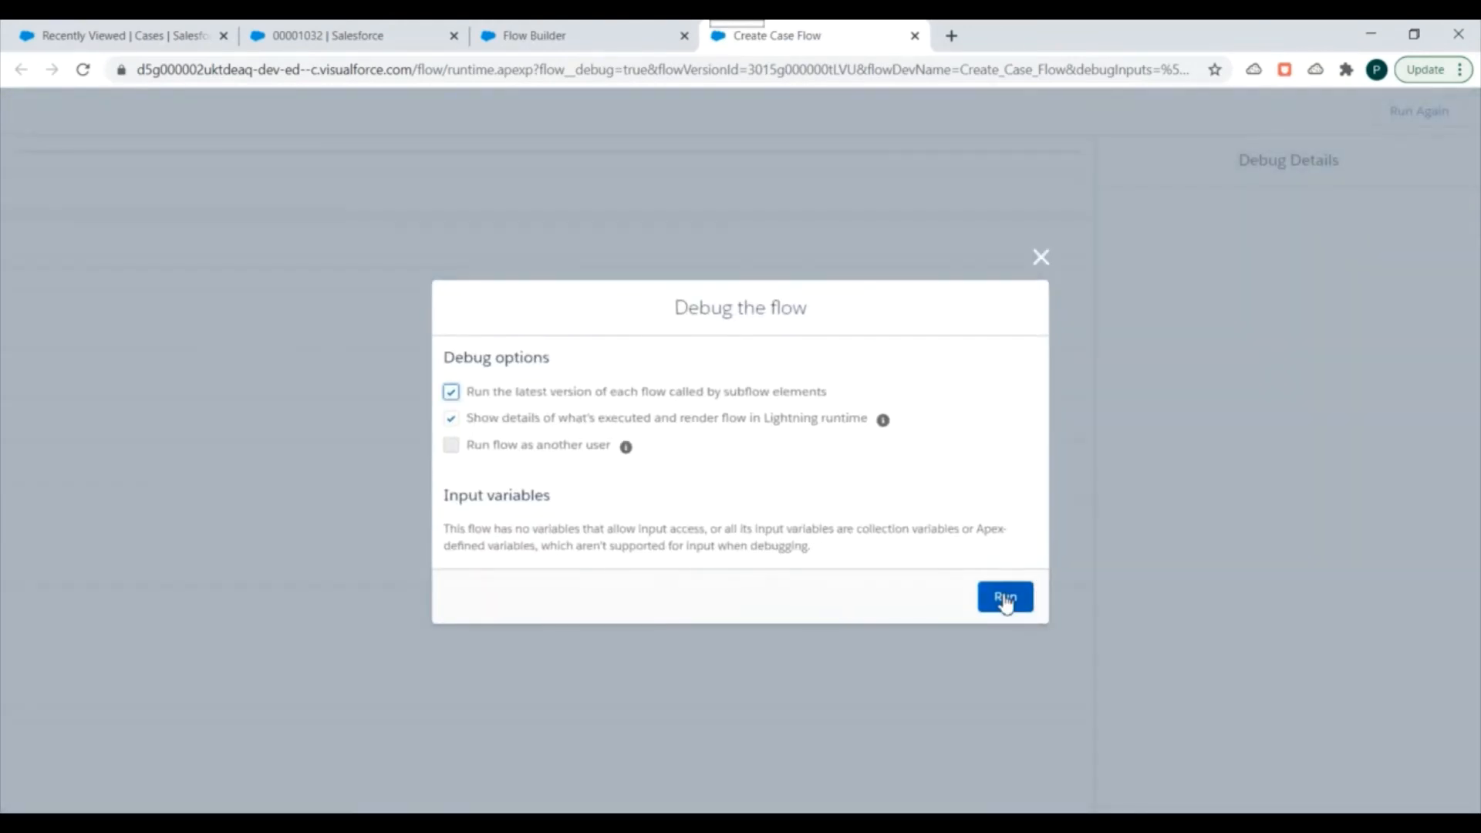
pyautogui.click(1005, 598)
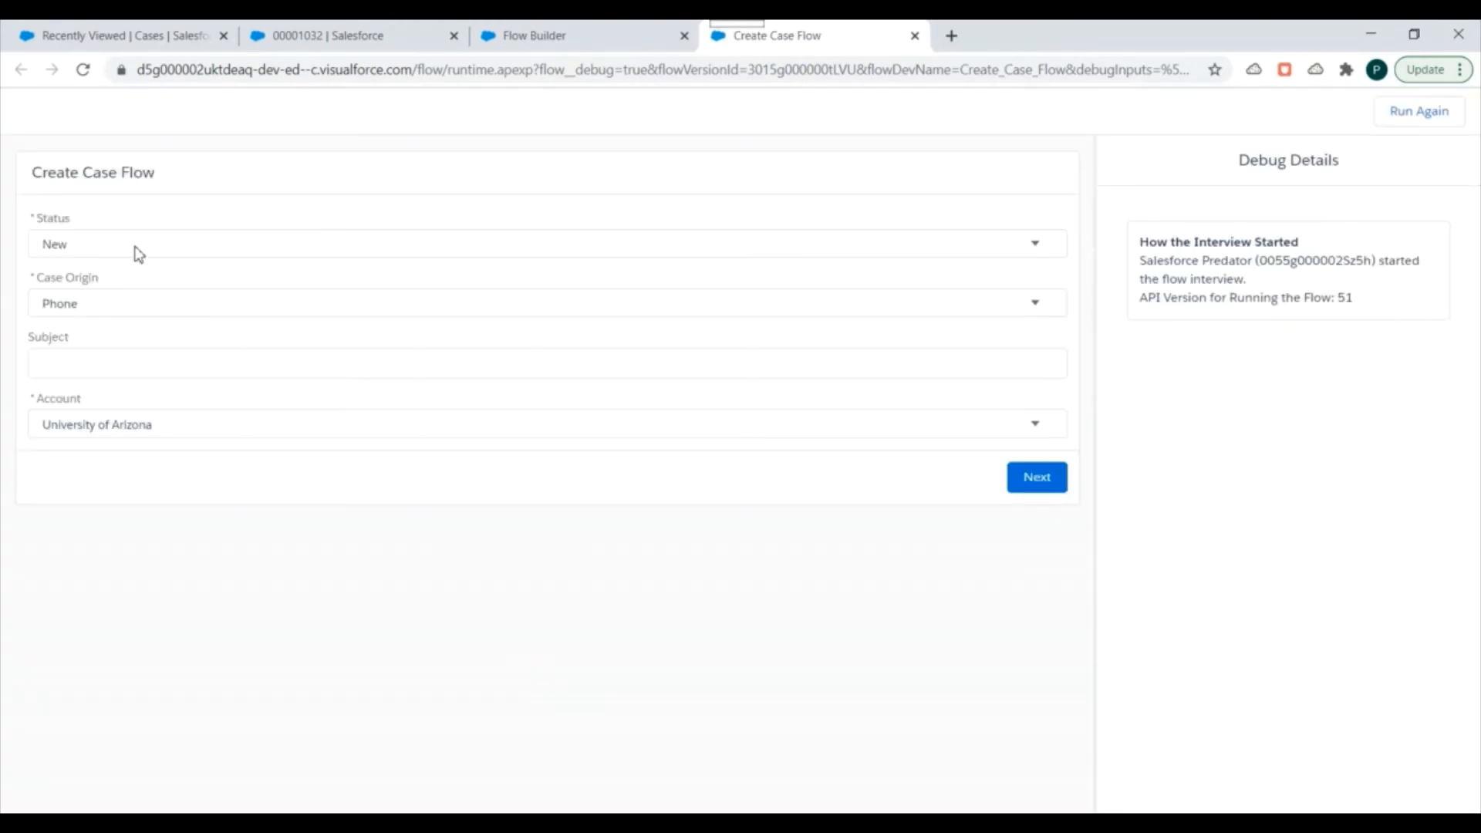
pyautogui.click(109, 304)
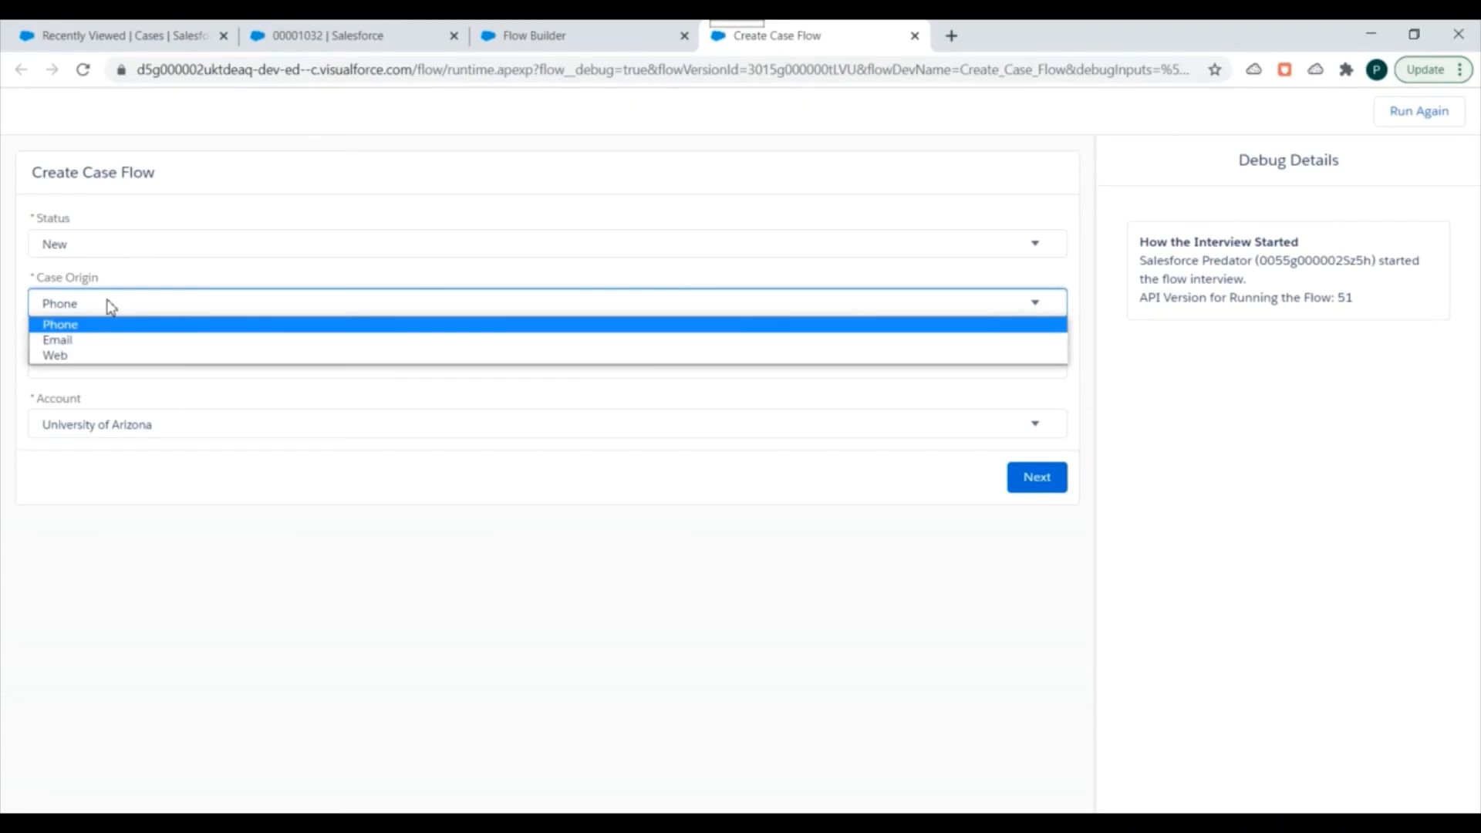
pyautogui.click(76, 343)
pyautogui.click(58, 369)
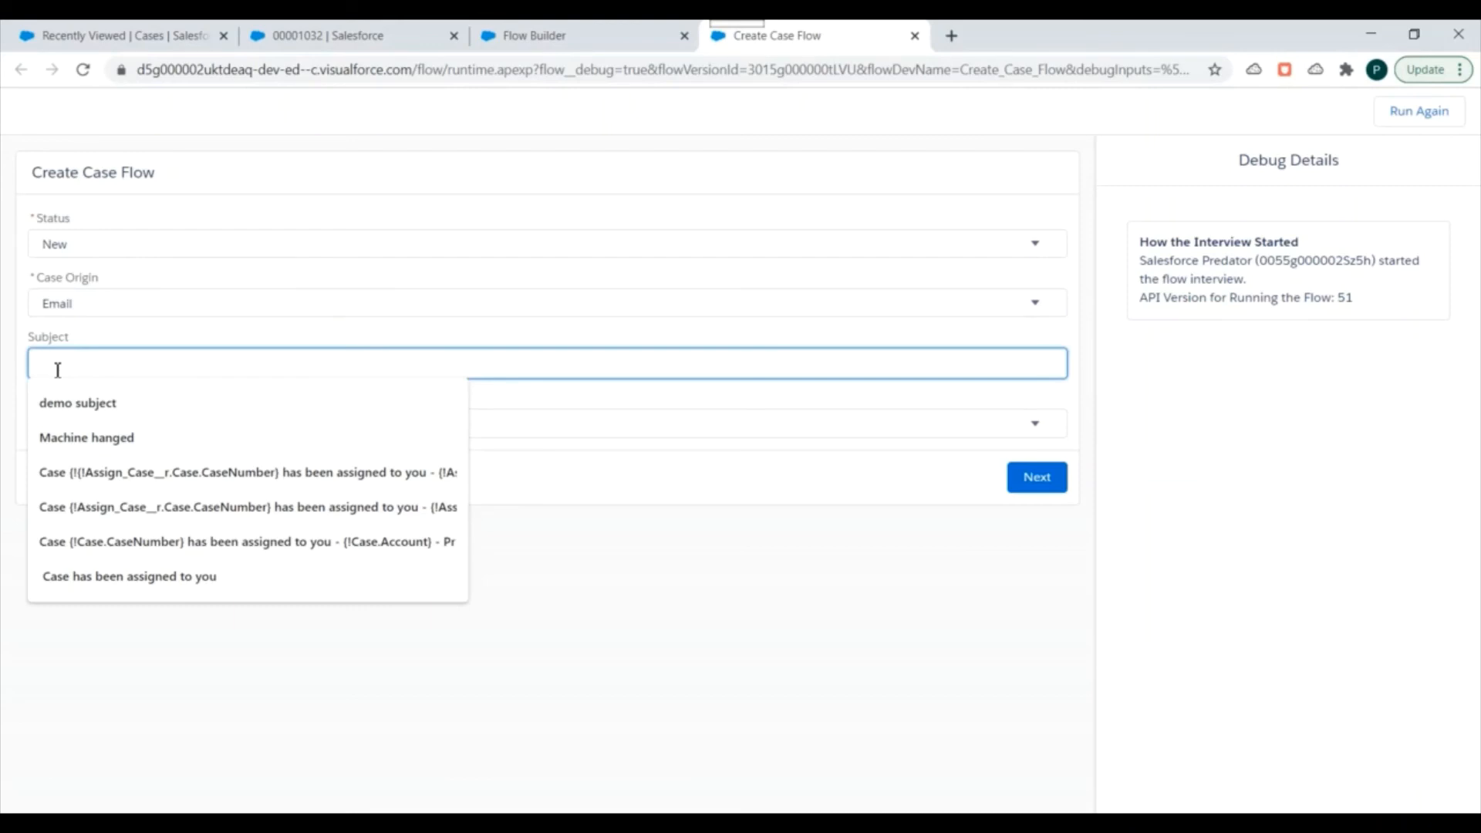
pyautogui.write('Machi')
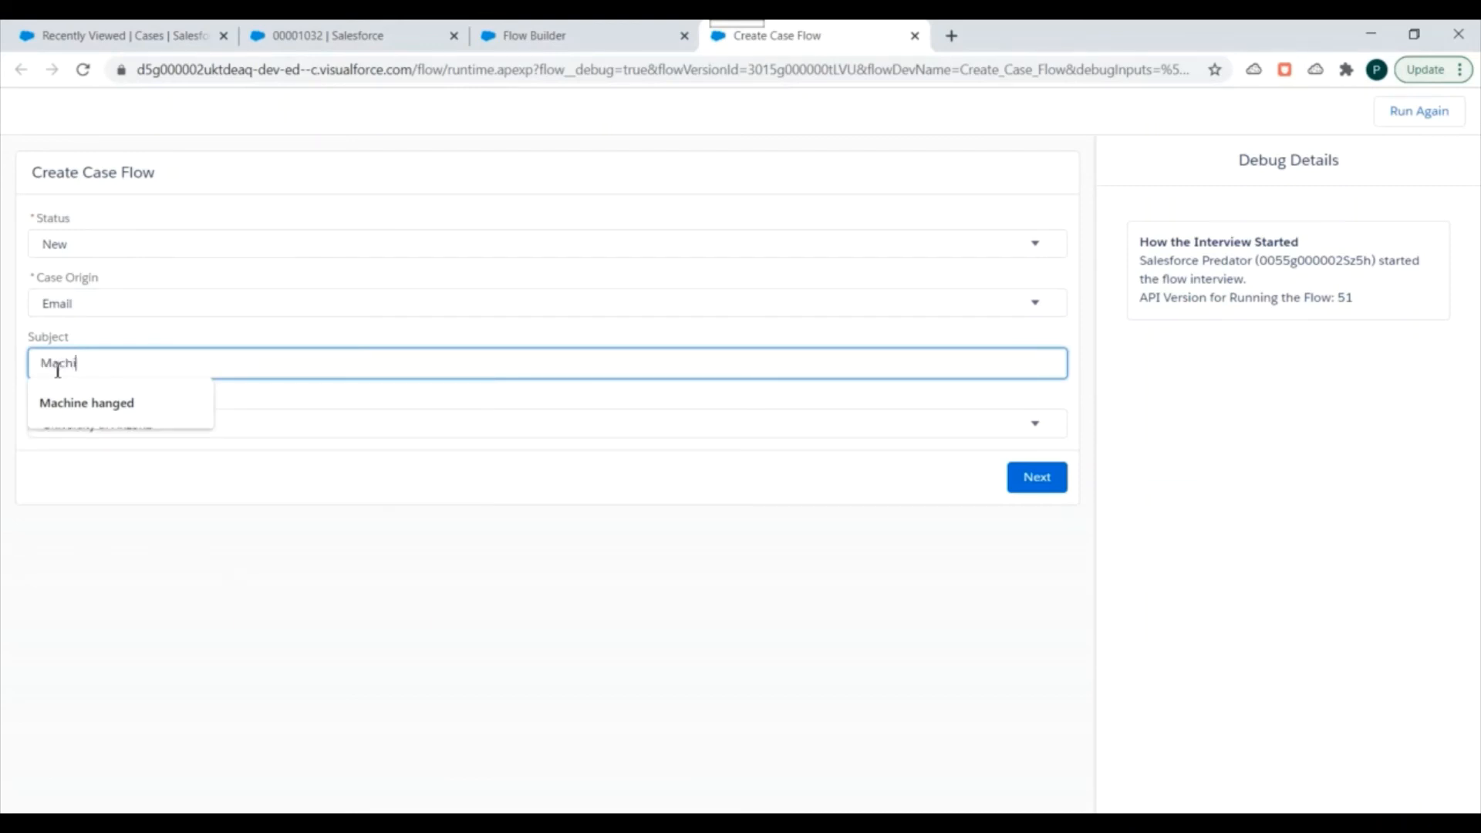
pyautogui.write('ne ISs')
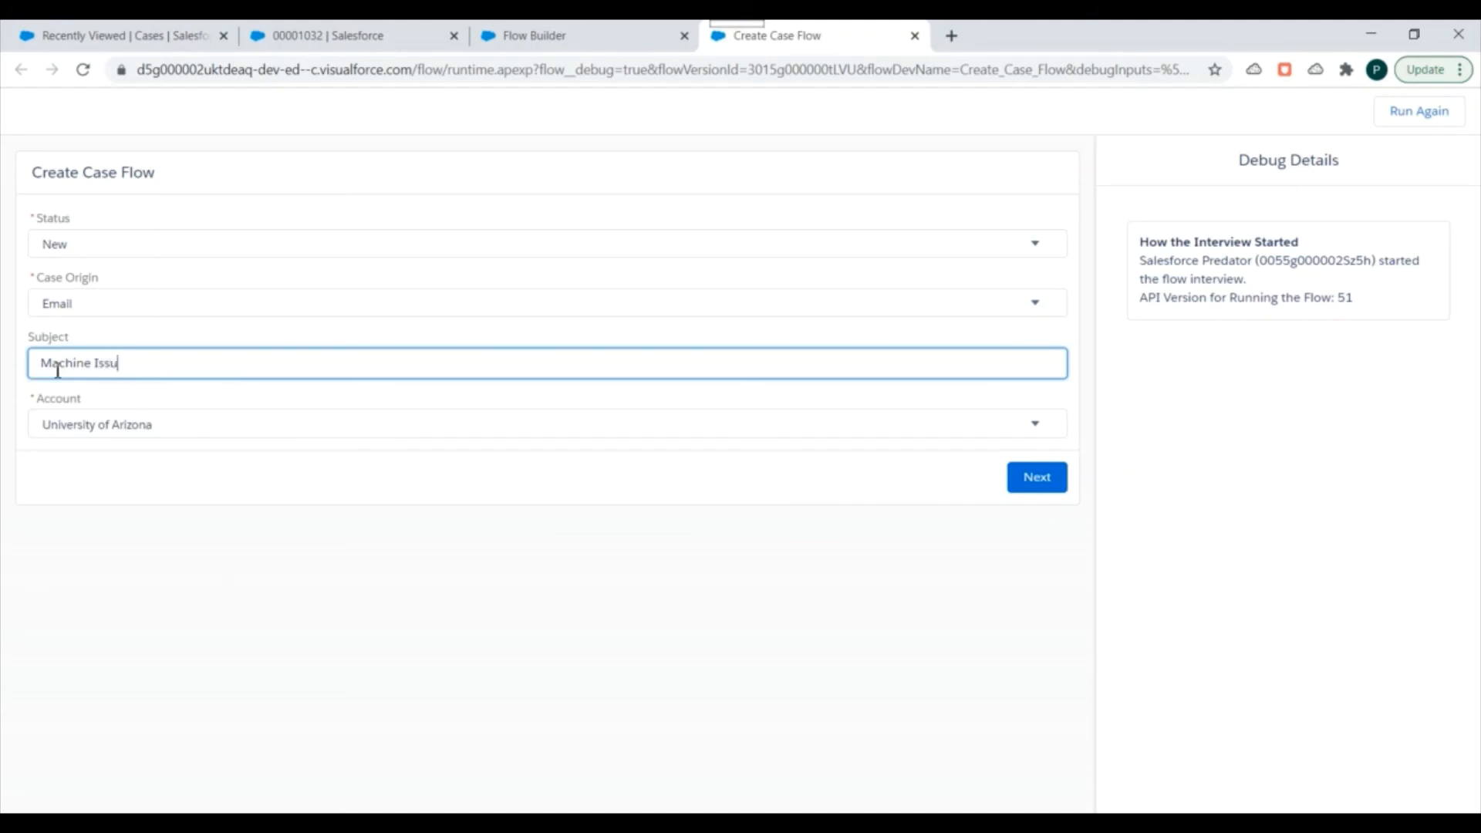
pyautogui.click(98, 432)
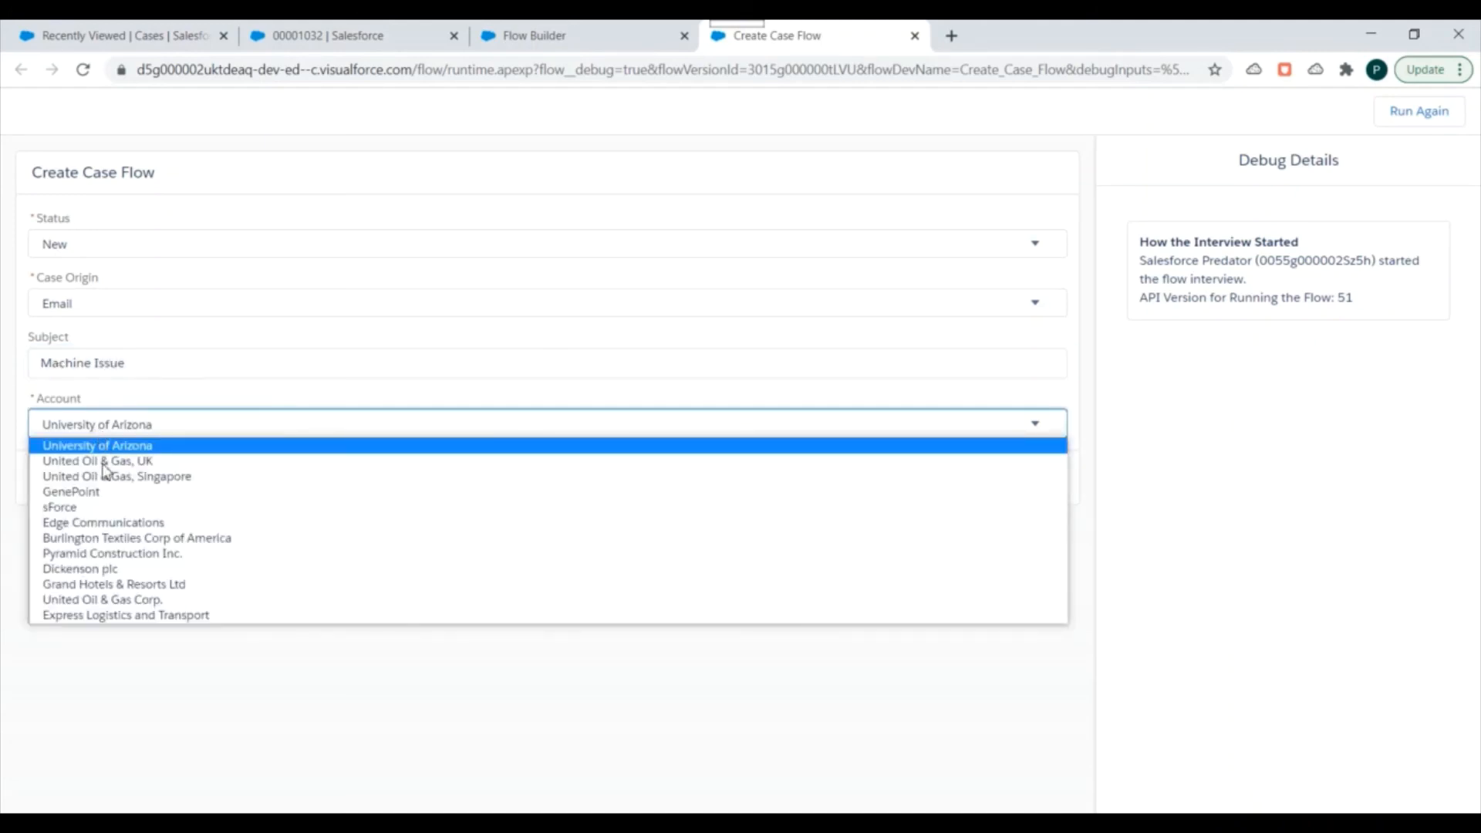
pyautogui.click(100, 523)
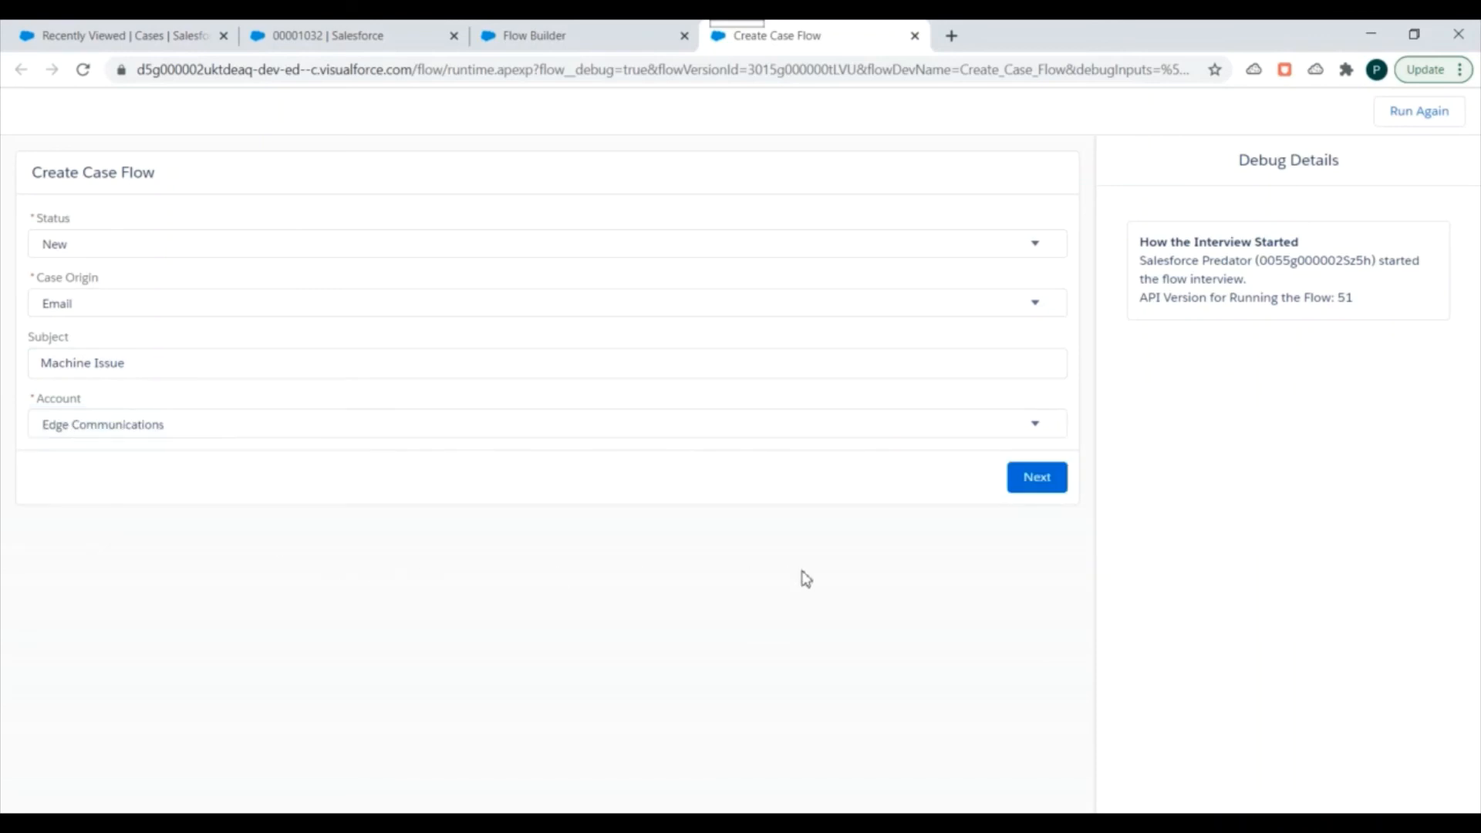
pyautogui.click(1052, 487)
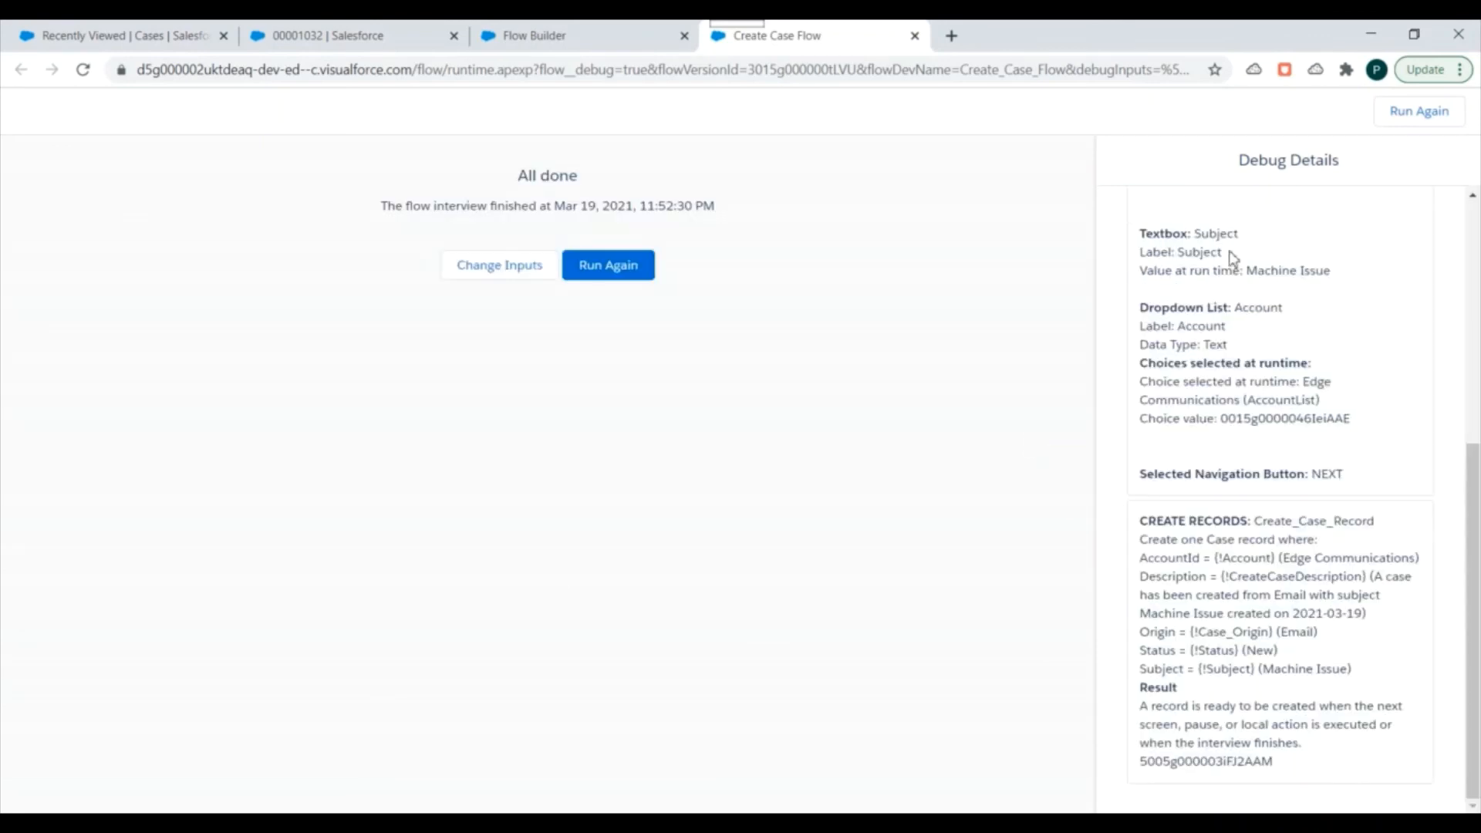
pyautogui.scroll(6, 1288, 610)
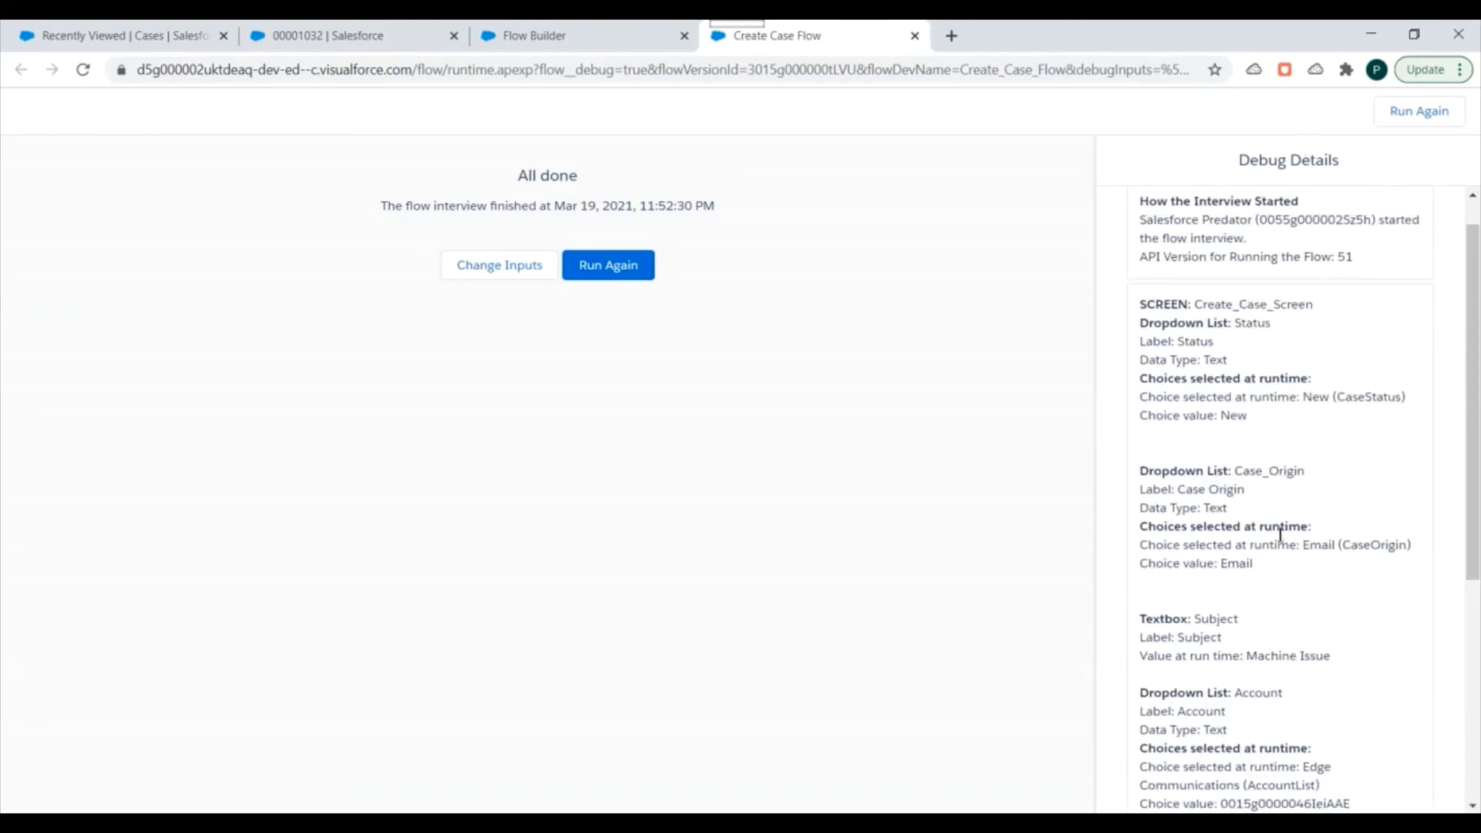
# Finish reading the debug details, then open the new Machine Issue case from the refreshed Recently Viewed cases list in a separate browser tab.
pyautogui.scroll(-6, 1283, 483)
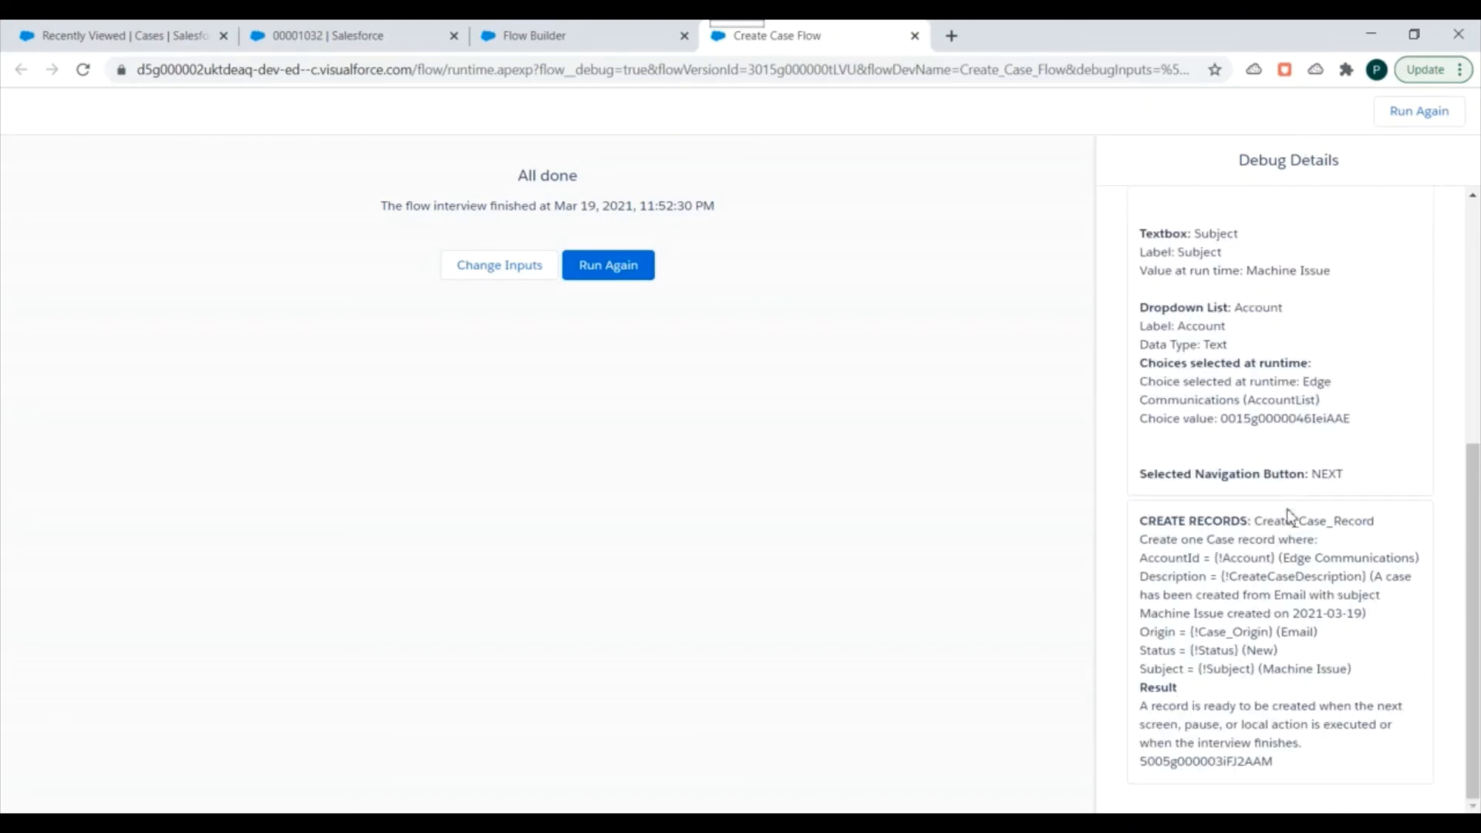
pyautogui.click(57, 26)
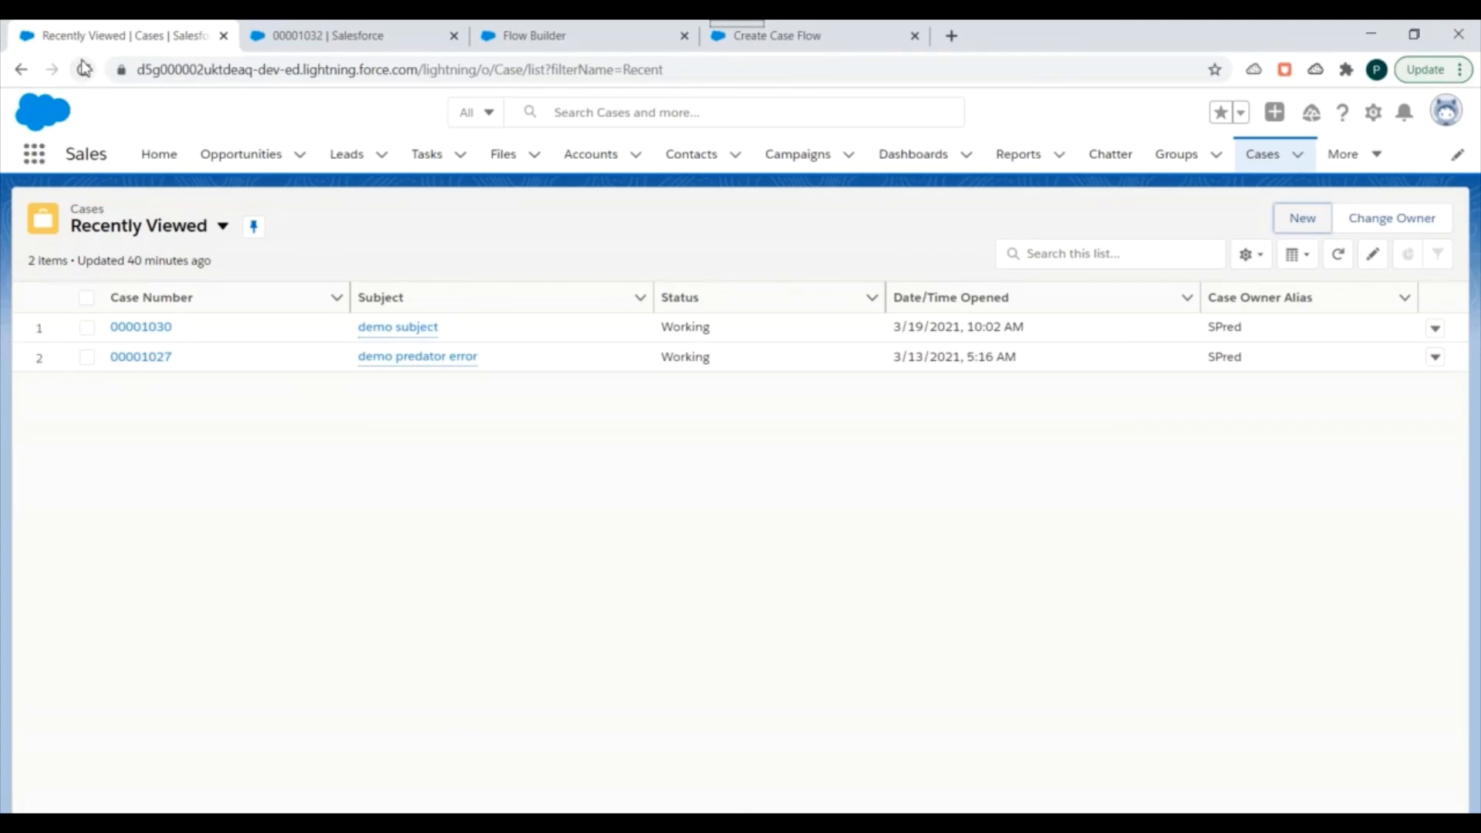
pyautogui.click(82, 69)
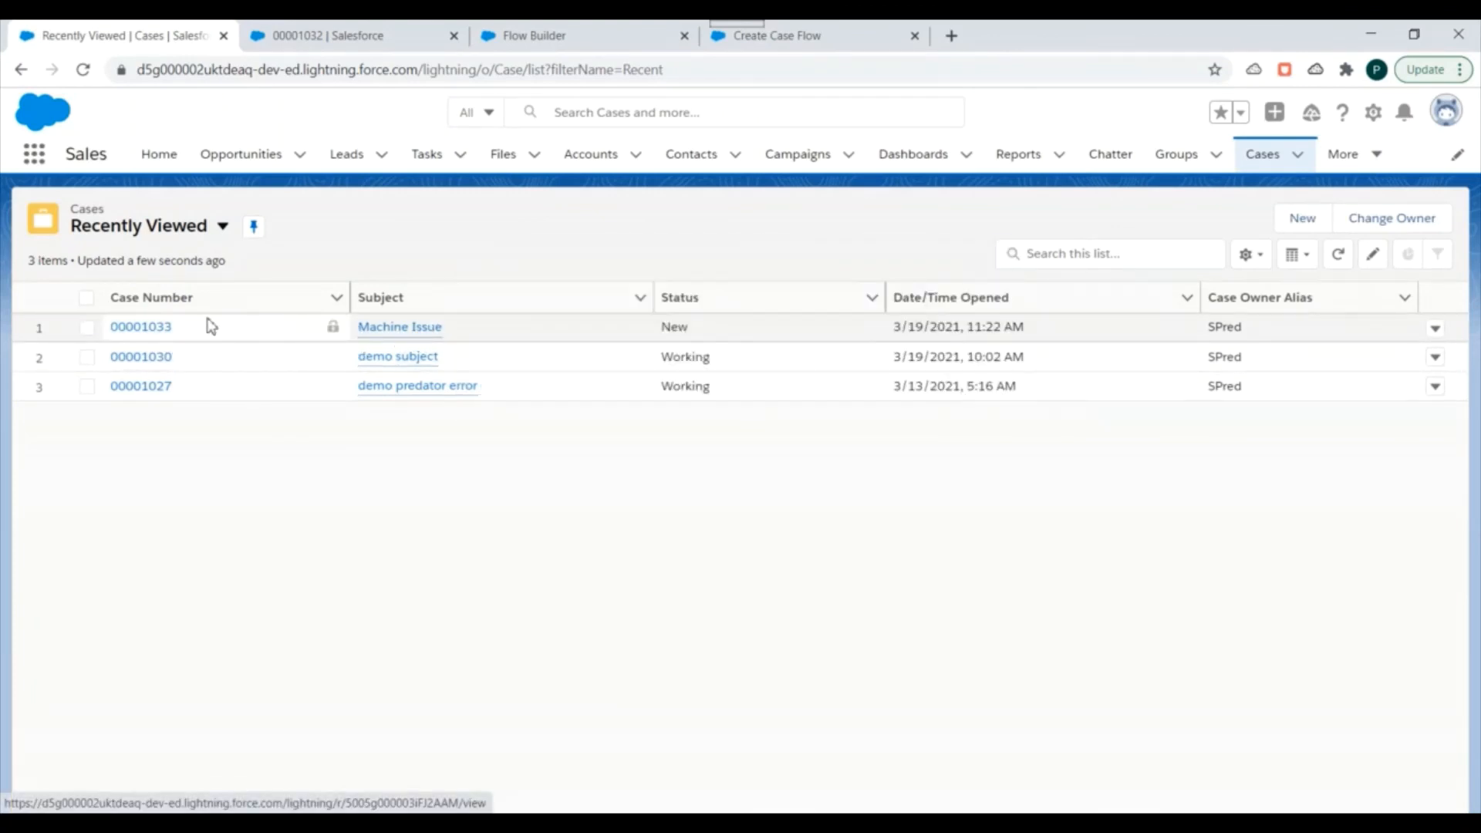
pyautogui.rightClick(156, 325)
pyautogui.click(202, 332)
pyautogui.click(324, 31)
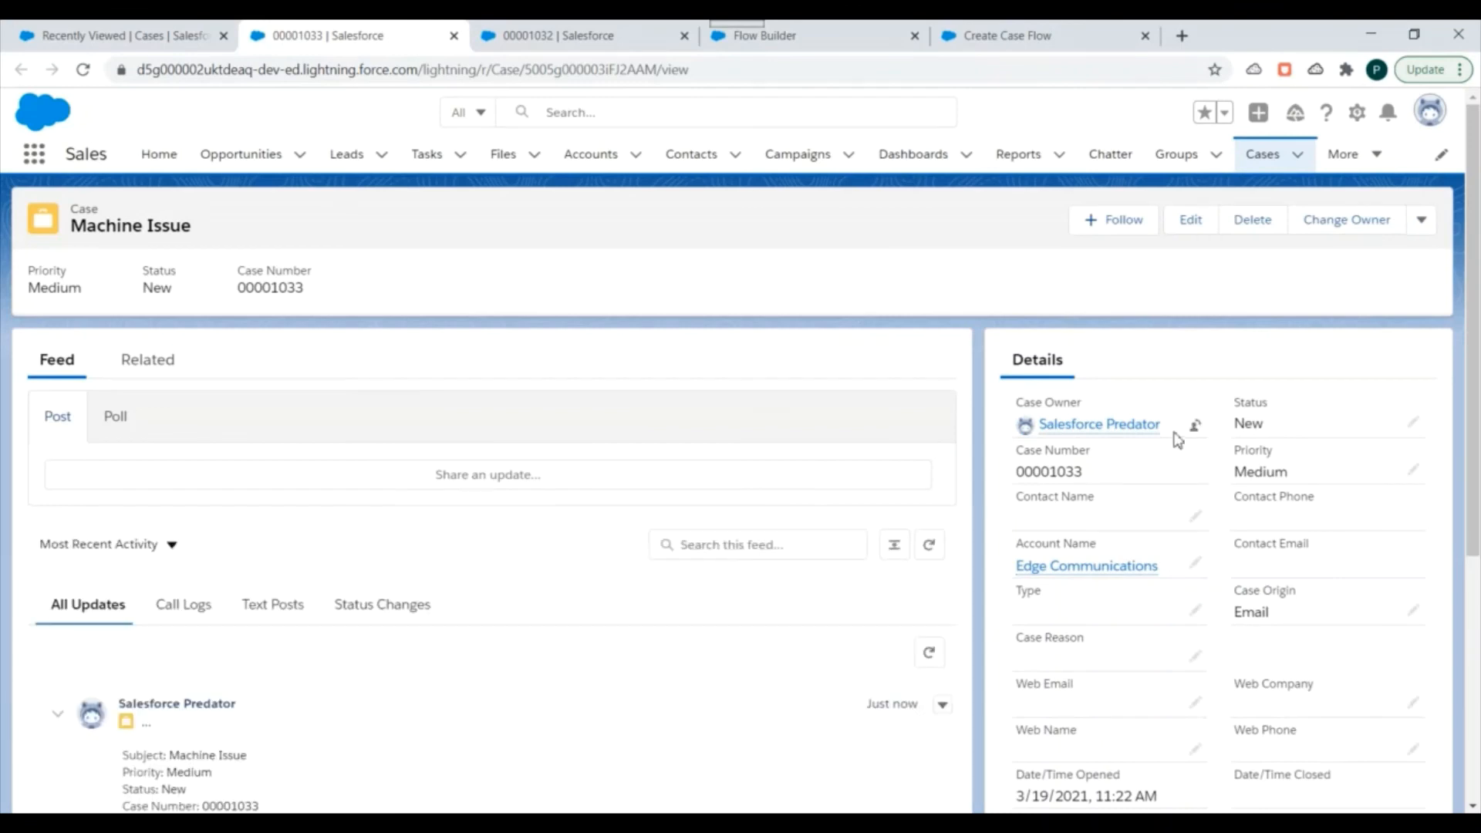
# Check the Description text in the Machine Issue case's details and return to the Create Case Flow in Flow Builder.
pyautogui.scroll(-3, 1174, 371)
pyautogui.scroll(-2, 1169, 374)
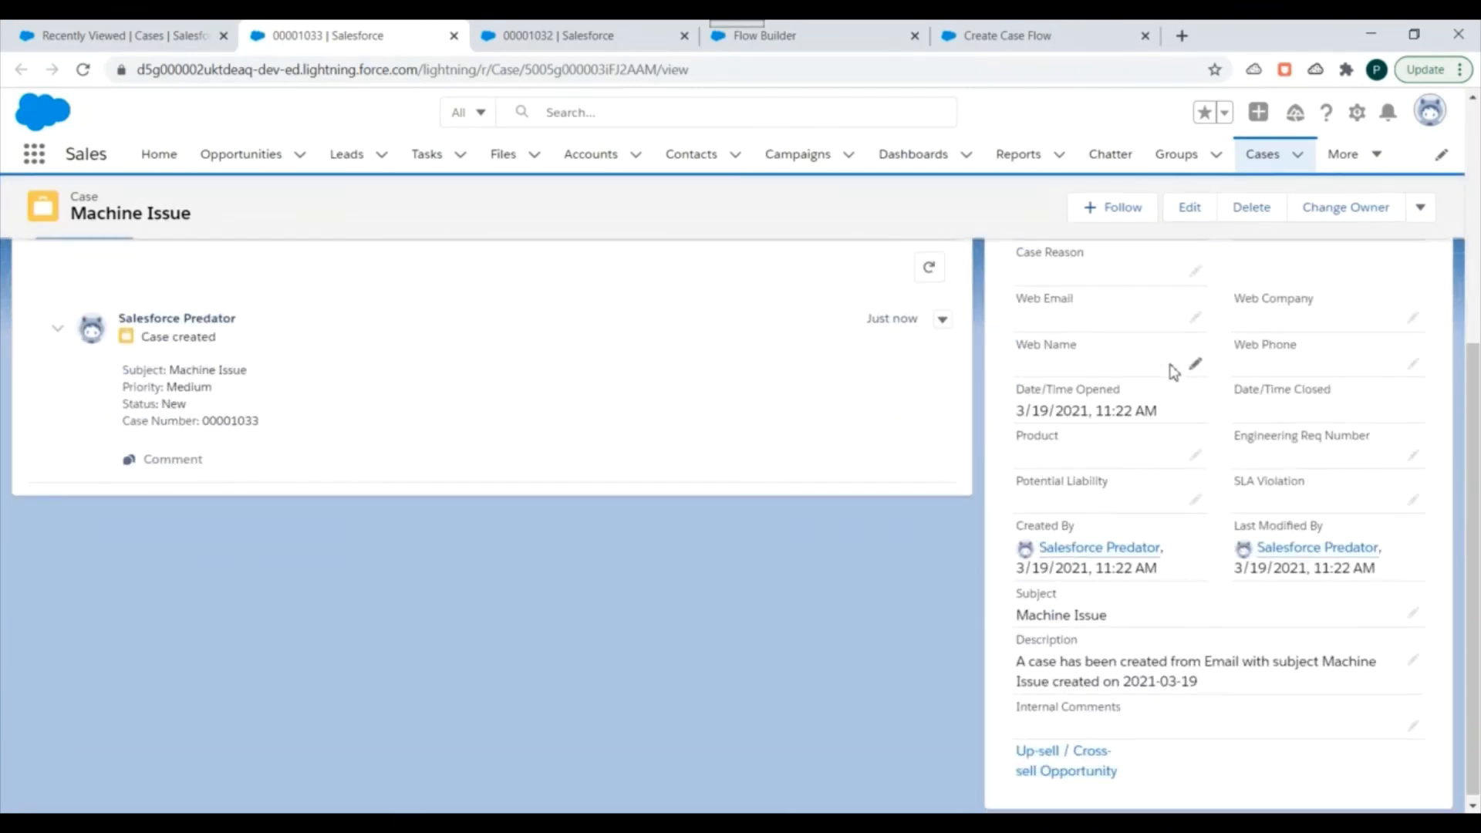
pyautogui.moveTo(1073, 641); pyautogui.dragTo(1184, 659)
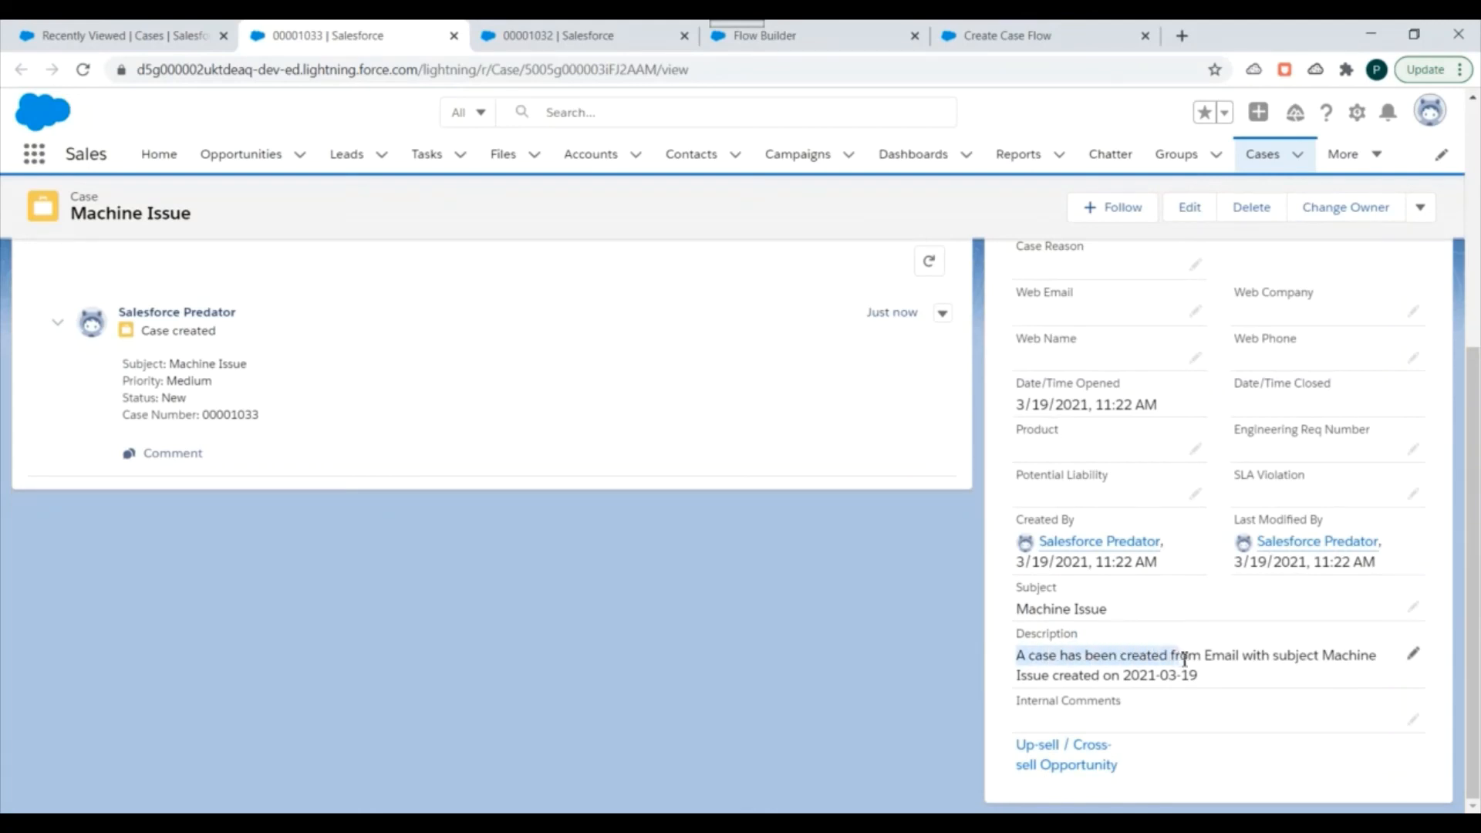
pyautogui.doubleClick(1226, 654)
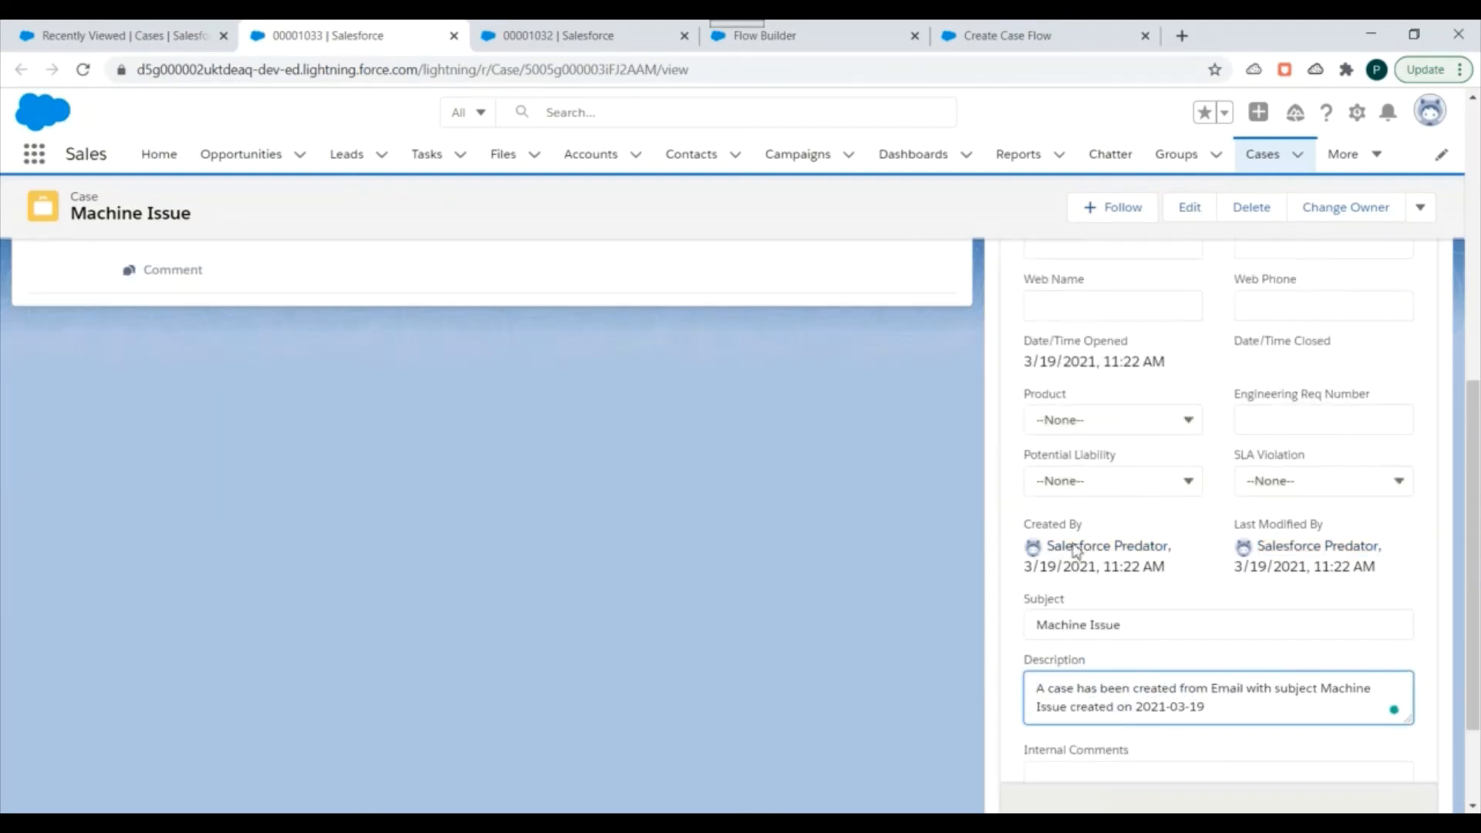
pyautogui.scroll(-1, 1299, 662)
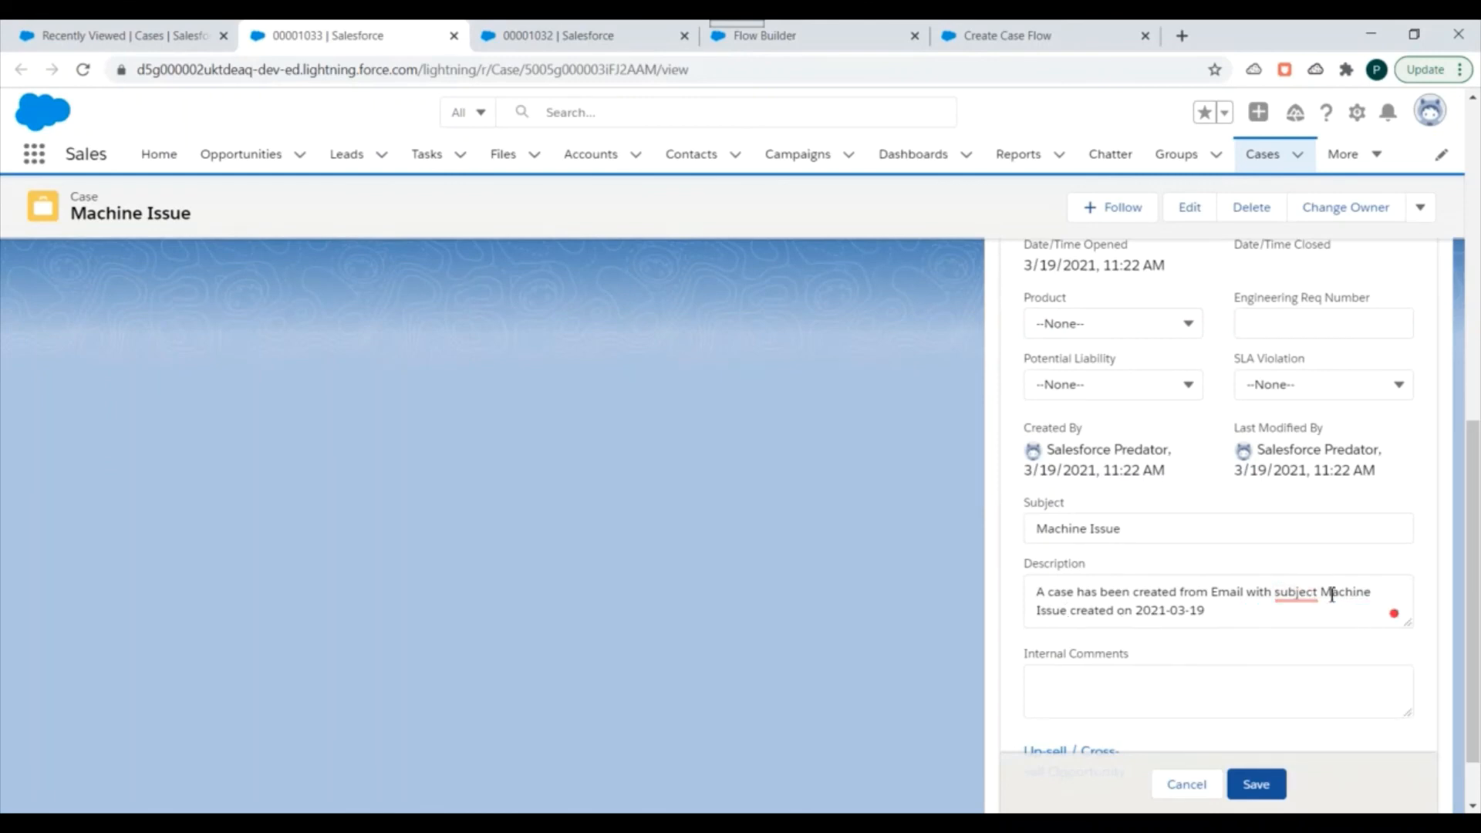
pyautogui.moveTo(1323, 593); pyautogui.dragTo(1217, 608)
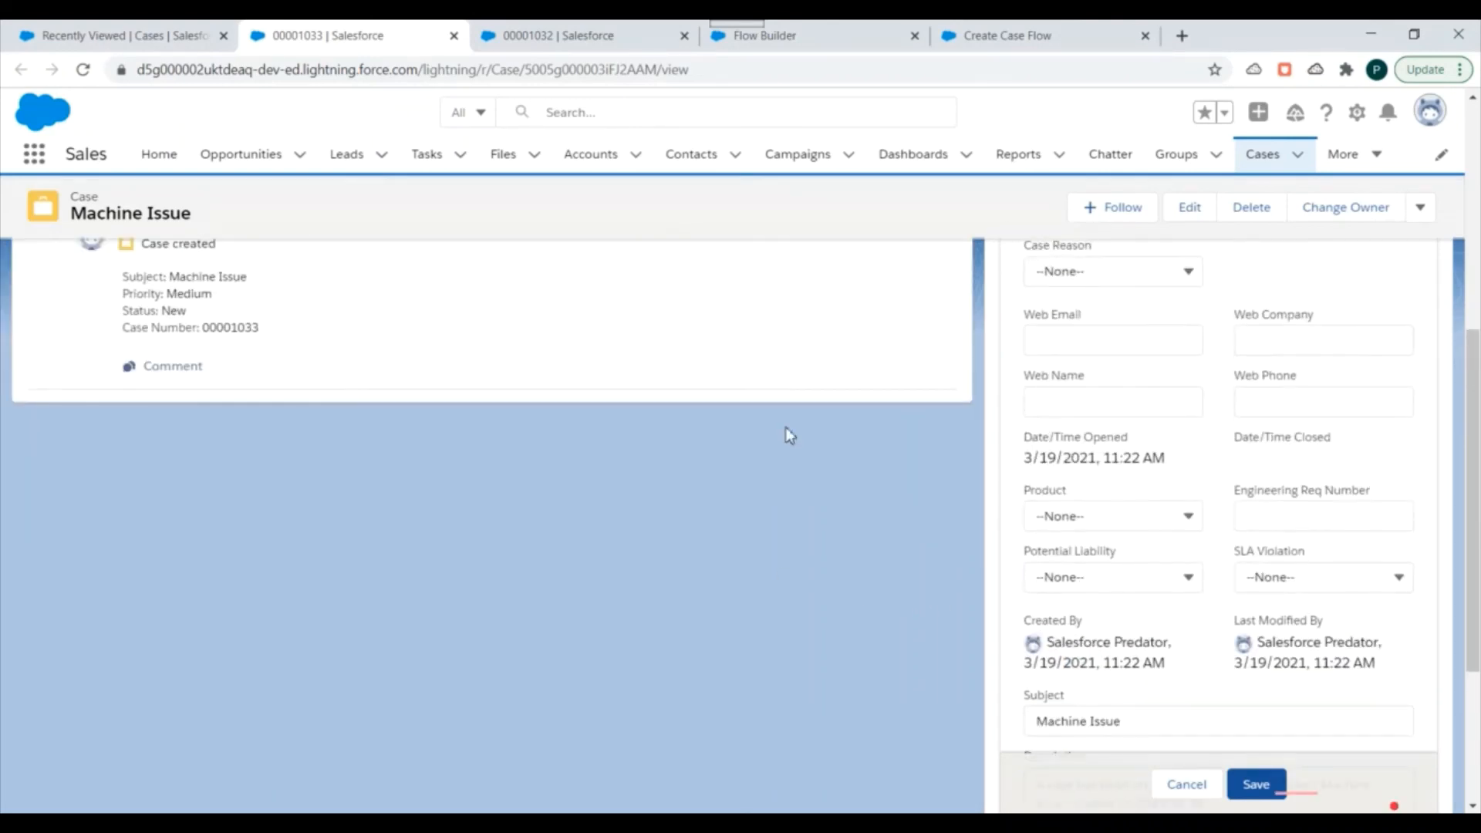
pyautogui.scroll(3, 1193, 510)
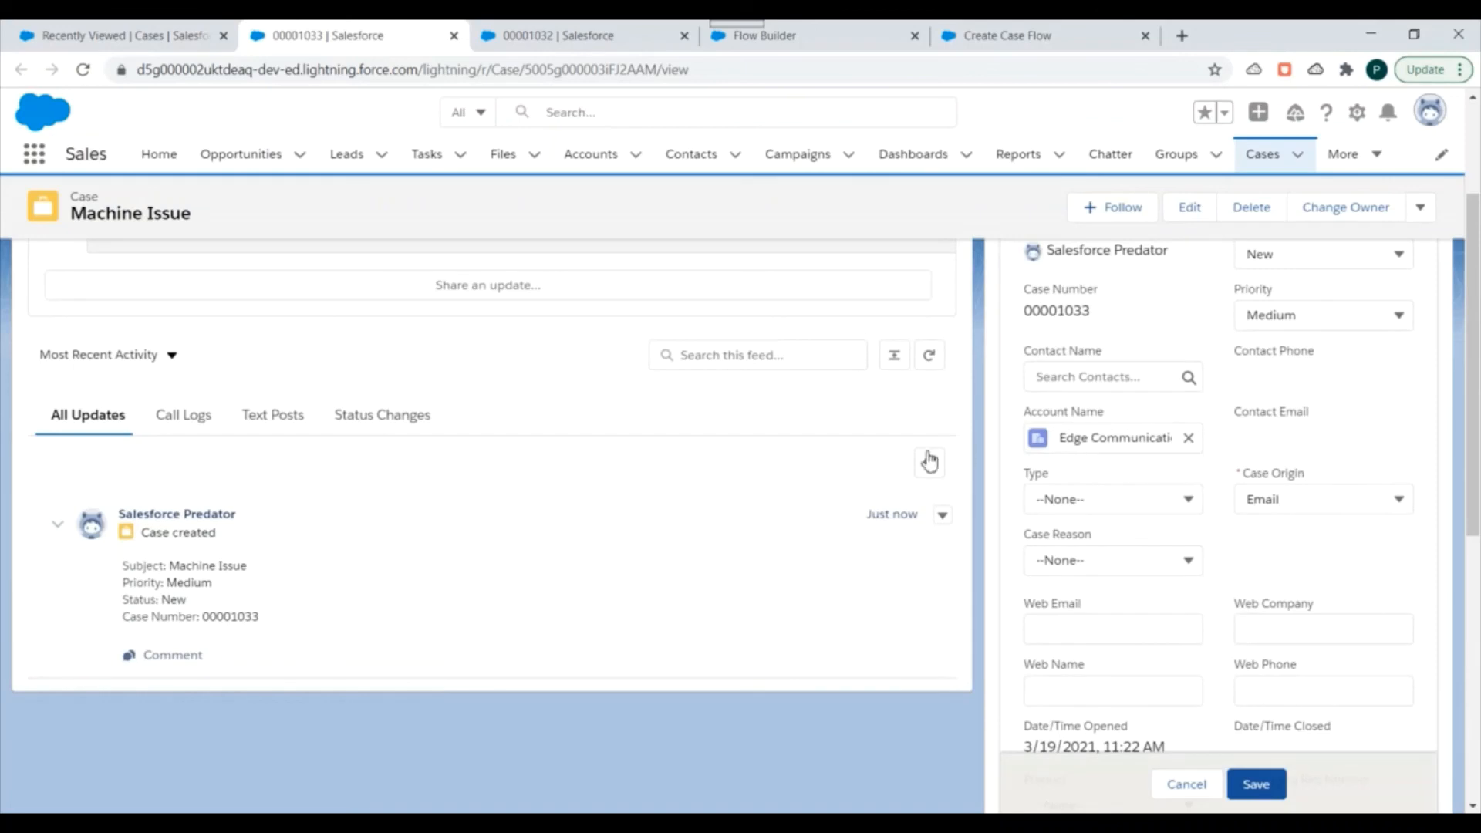
pyautogui.click(870, 29)
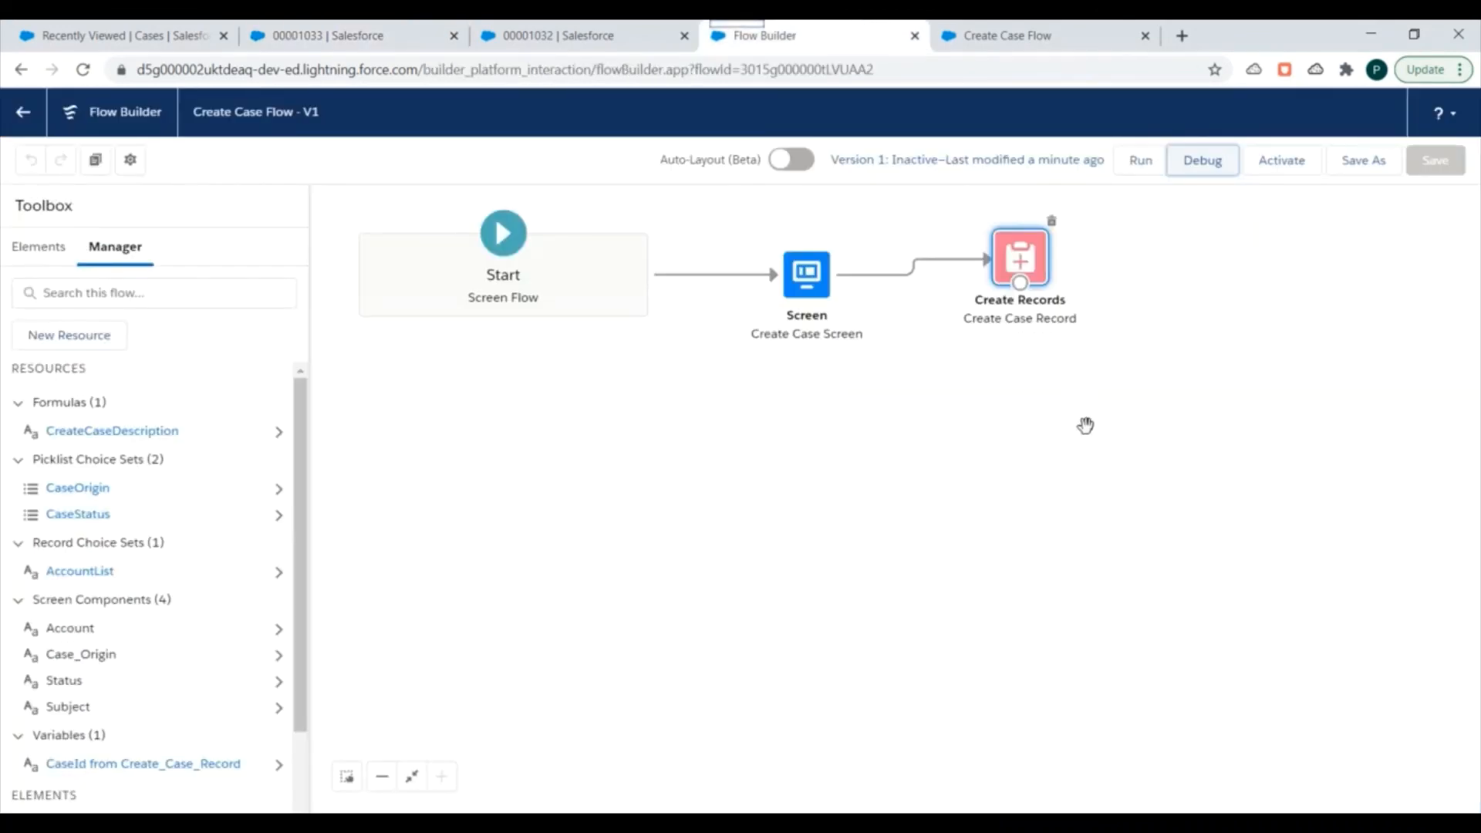